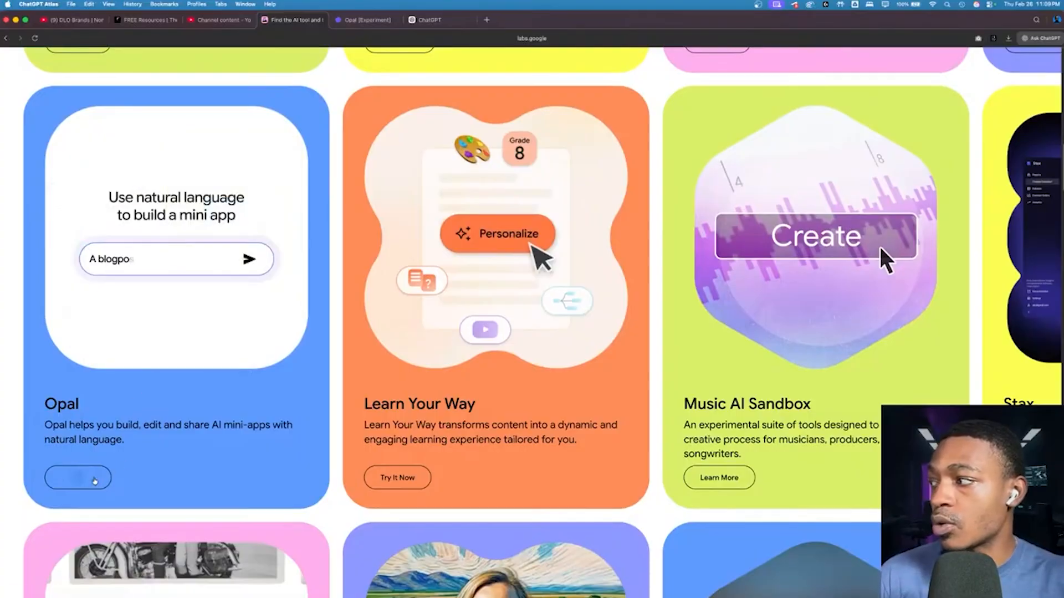
Step: Open Opal from the Google Labs experiments and preview the Generated Playlist example in its landing page gallery
click(78, 477)
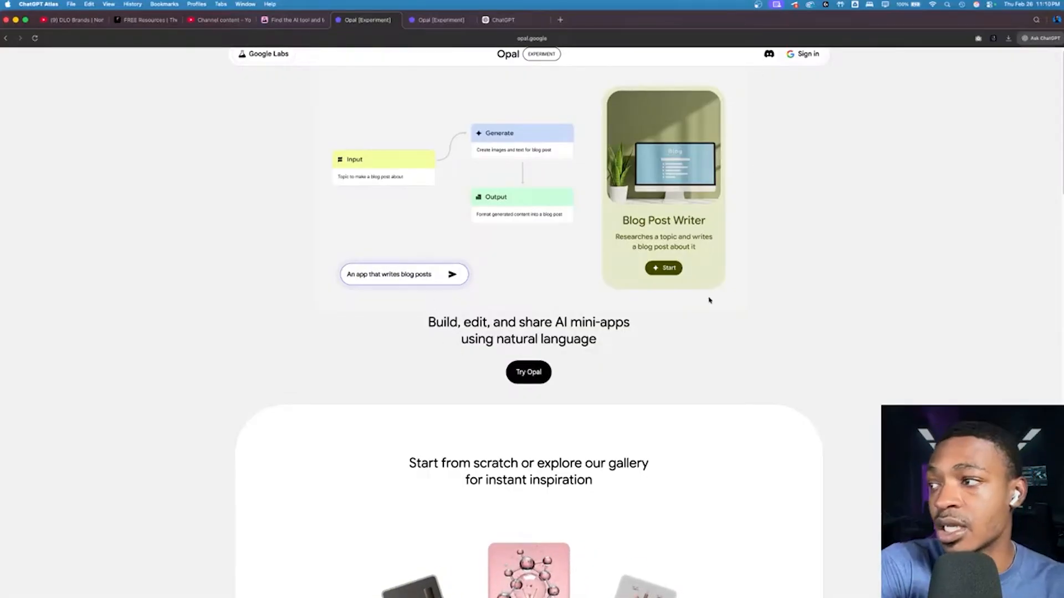
scroll(710, 301, down, 3)
scroll(710, 300, down, 3)
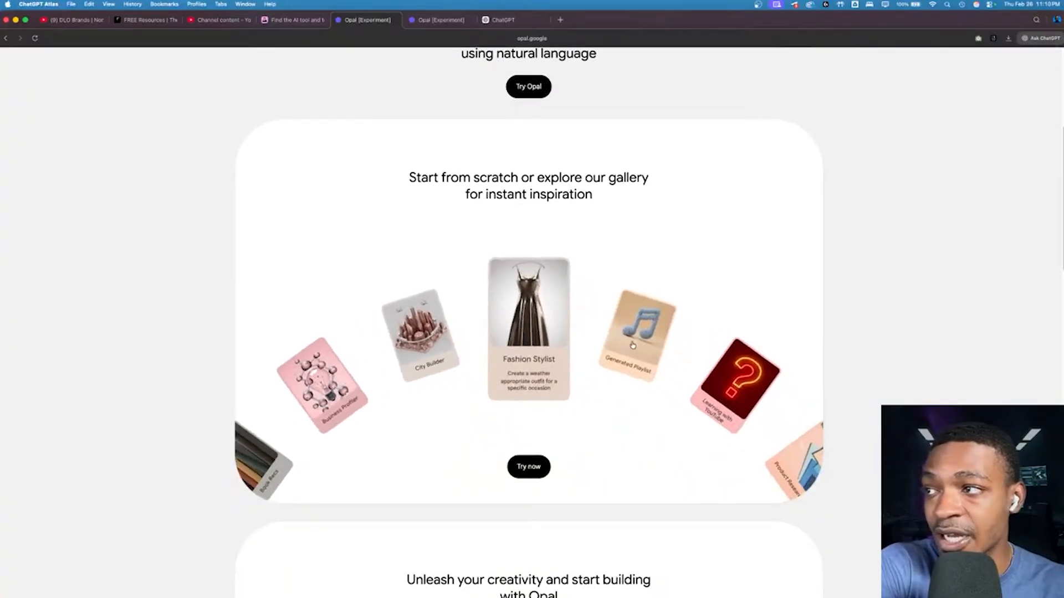
click(632, 344)
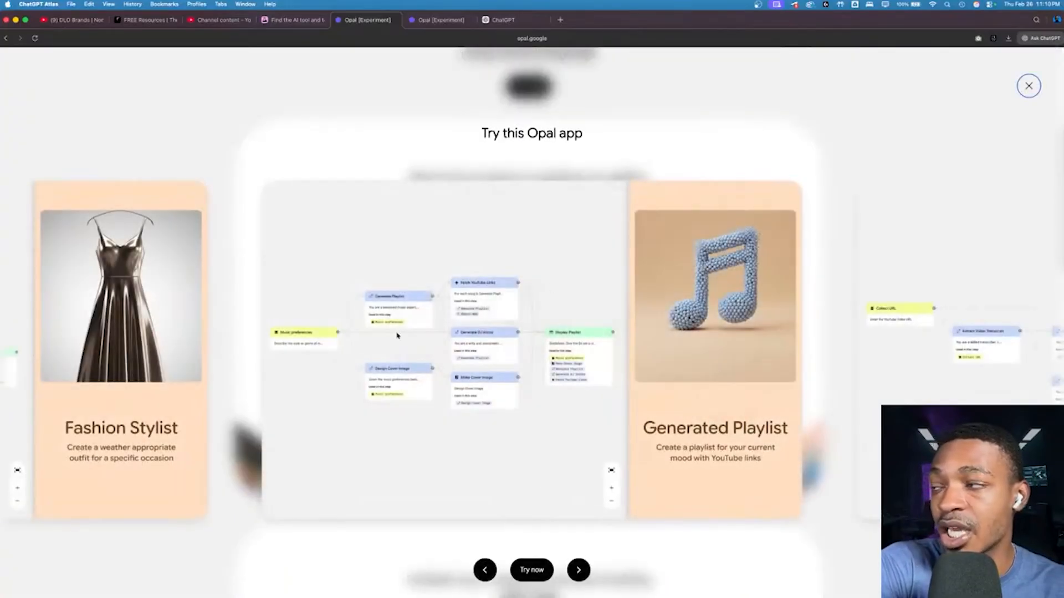
scroll(397, 335, up, 5)
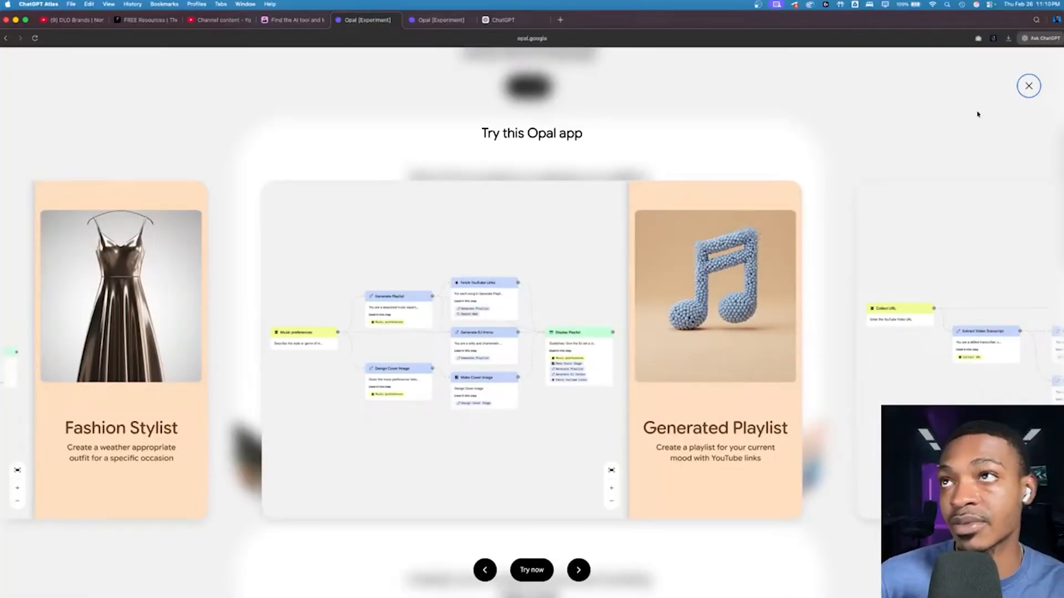
click(1029, 86)
scroll(854, 153, down, 6)
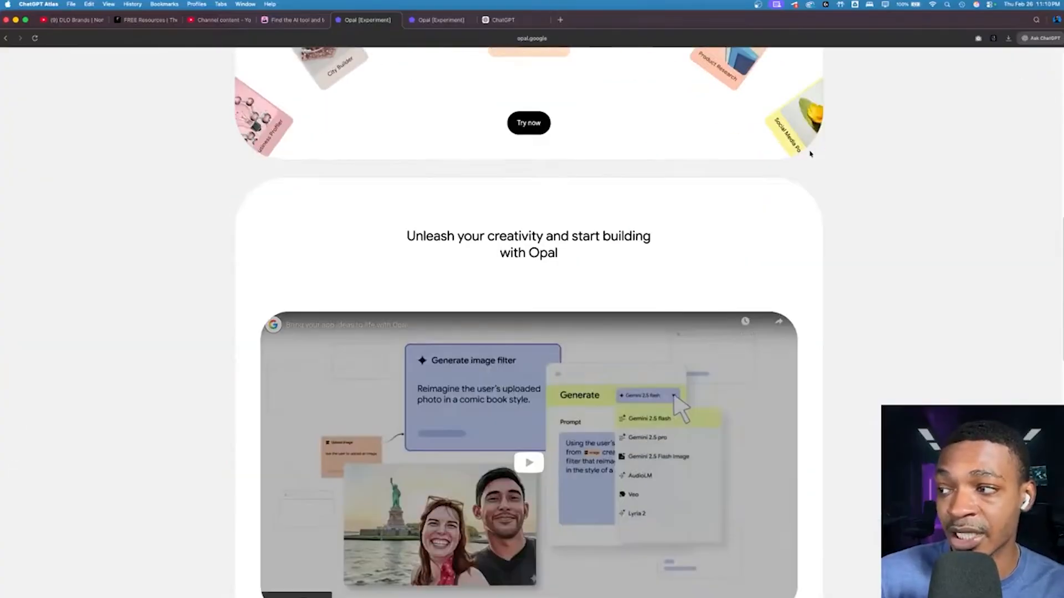
scroll(820, 153, up, 11)
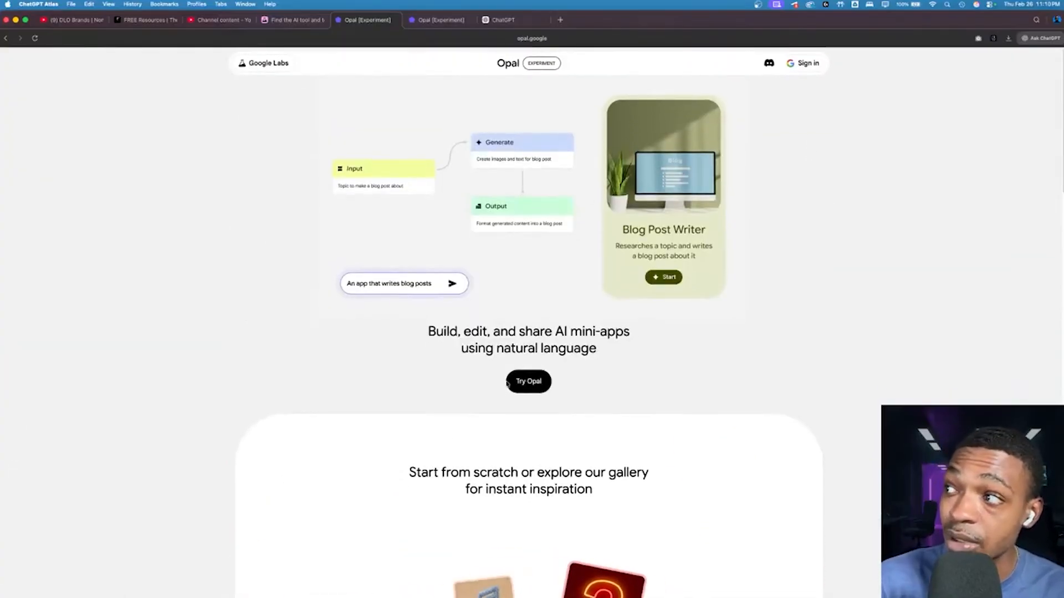
Step: Start Opal by signing in with the agency Google account and granting the requested account access
click(524, 379)
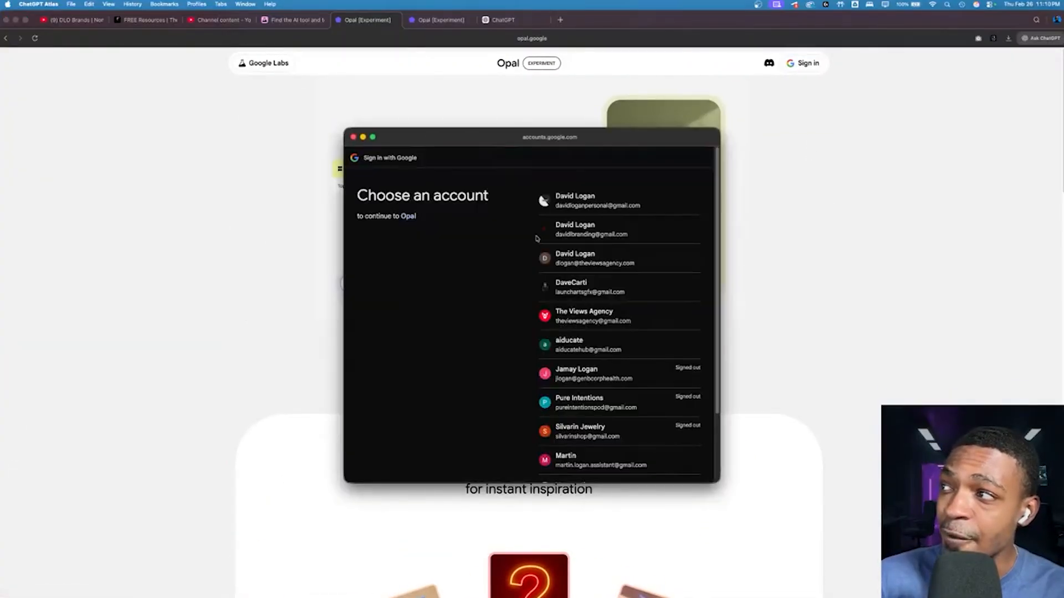
click(561, 253)
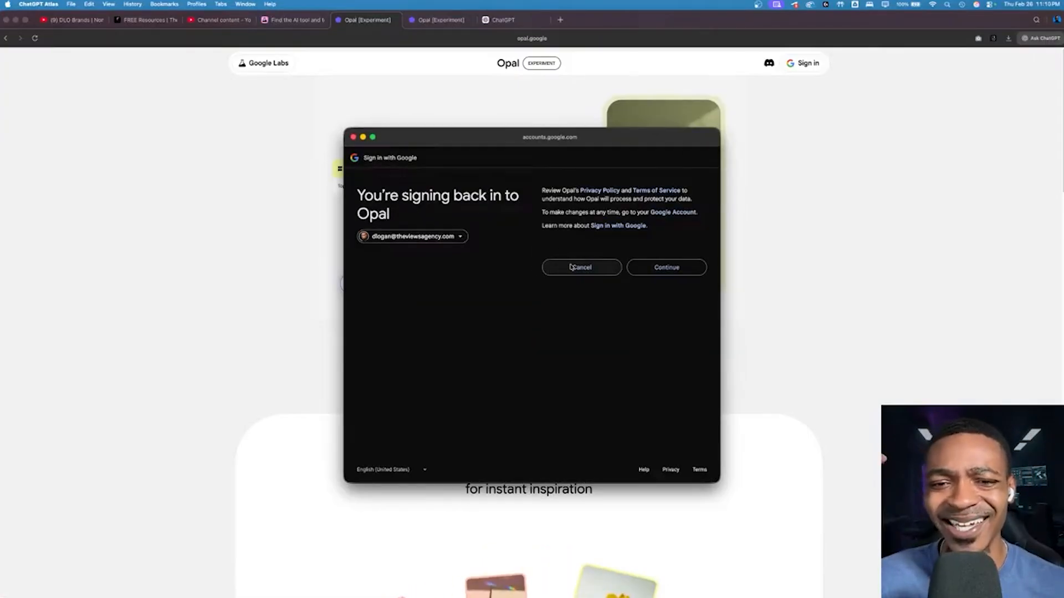
click(646, 270)
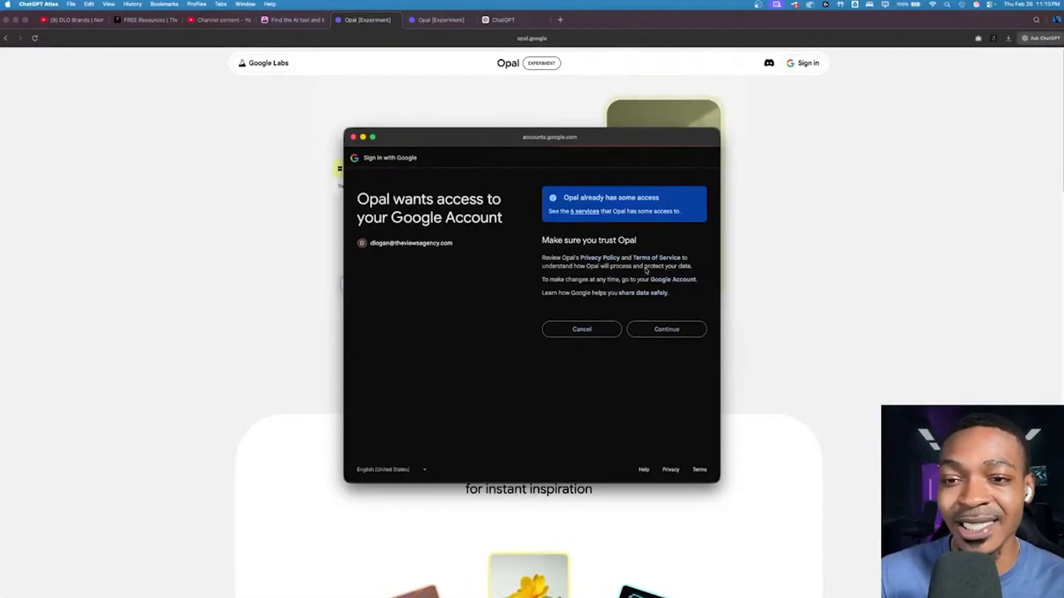
click(653, 331)
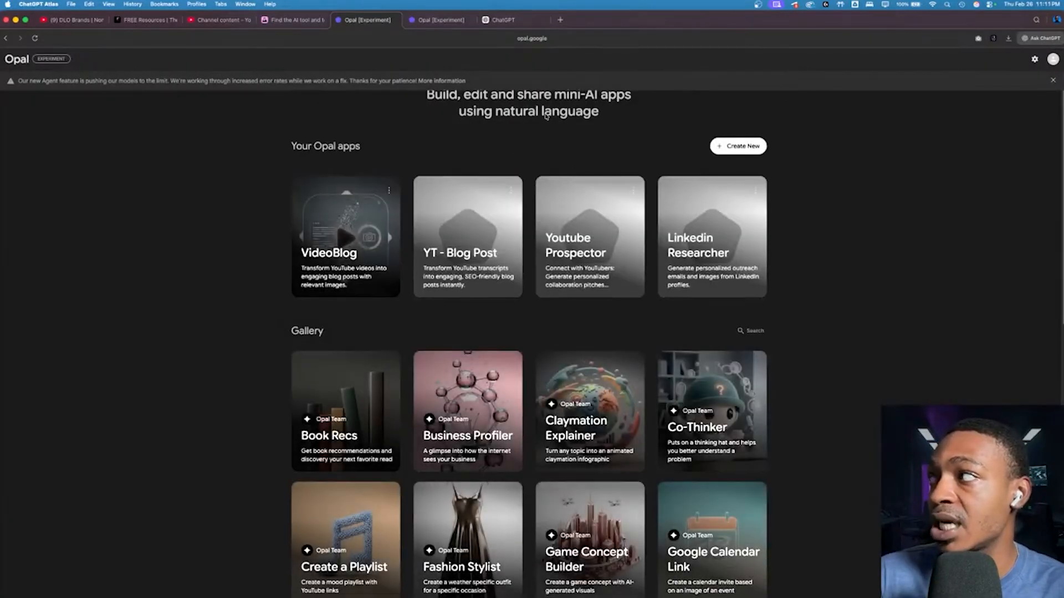
Step: Read the notice about the new Agent feature and view its status update history
scroll(35, 88, up, 5)
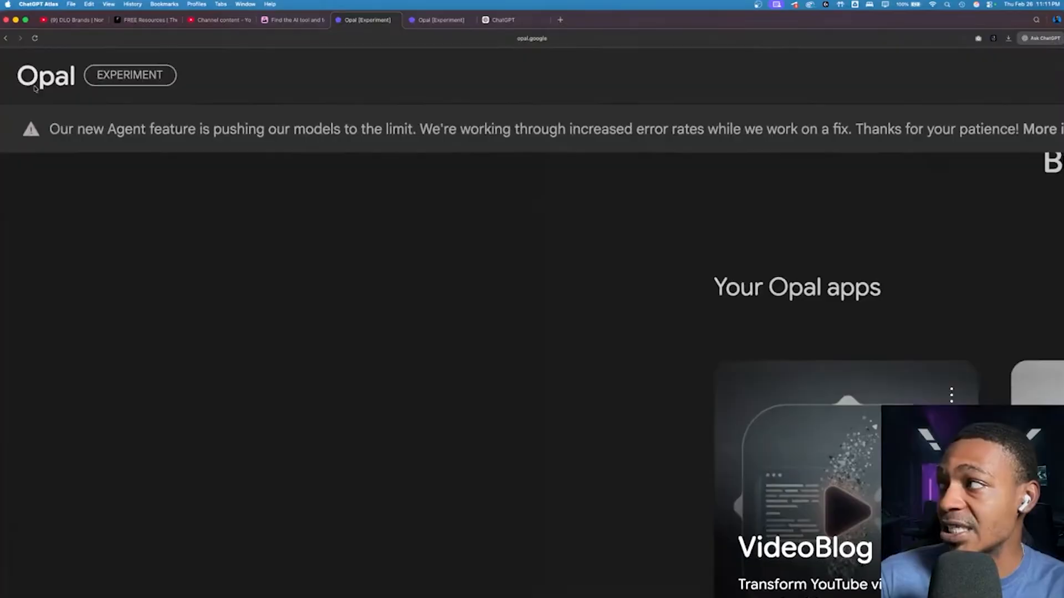
scroll(34, 89, up, 2)
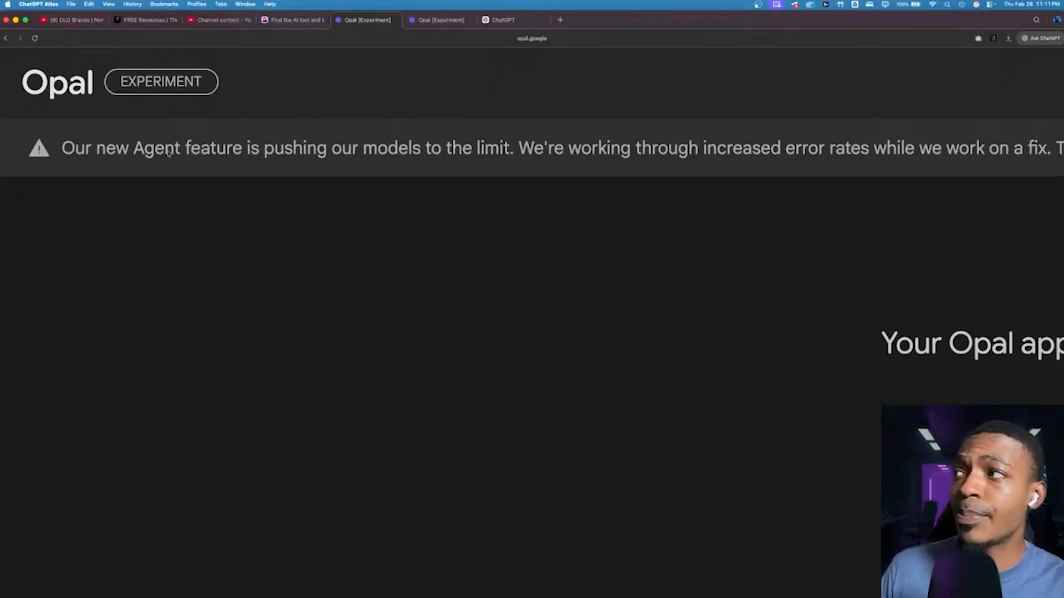
scroll(482, 160, right, 5)
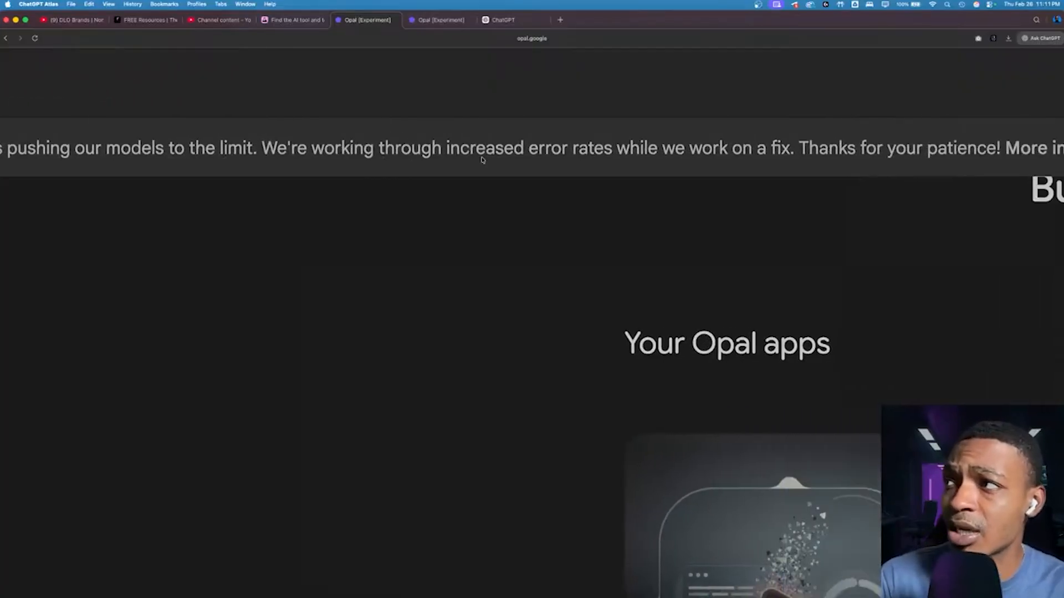
scroll(482, 160, right, 5)
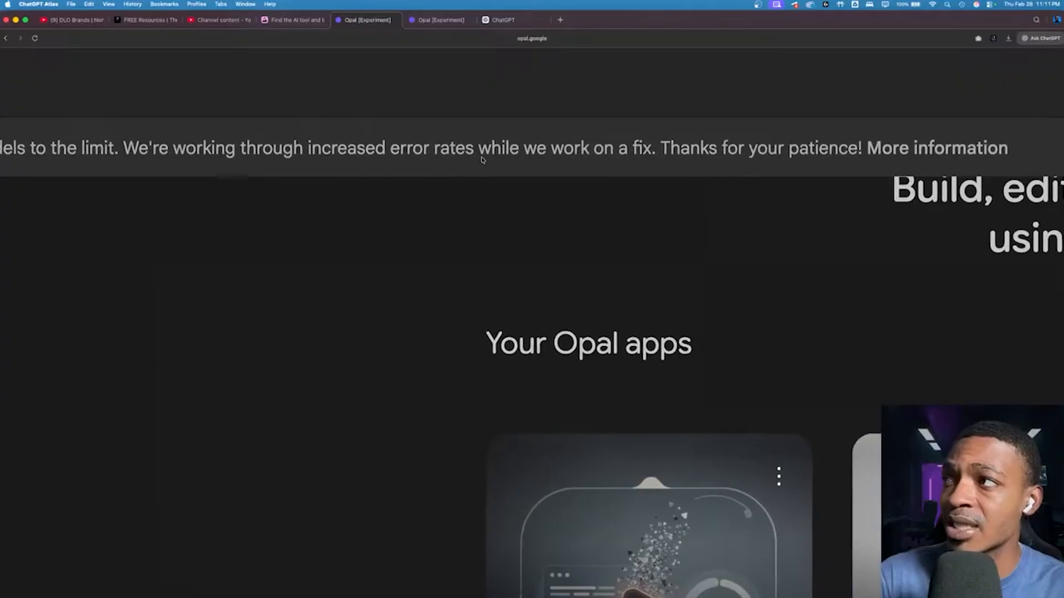
scroll(481, 160, down, 5)
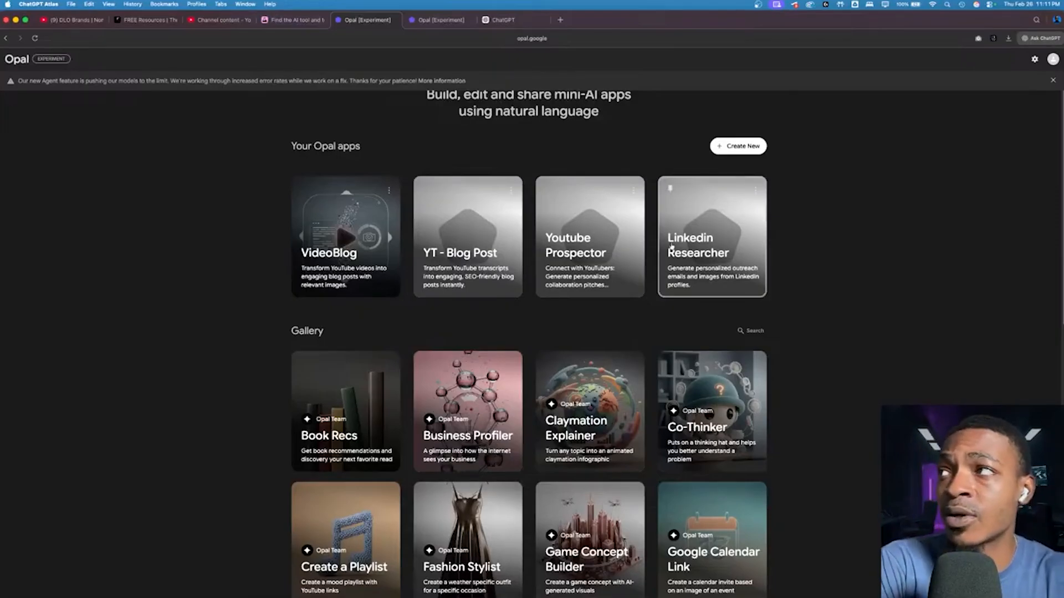
click(439, 81)
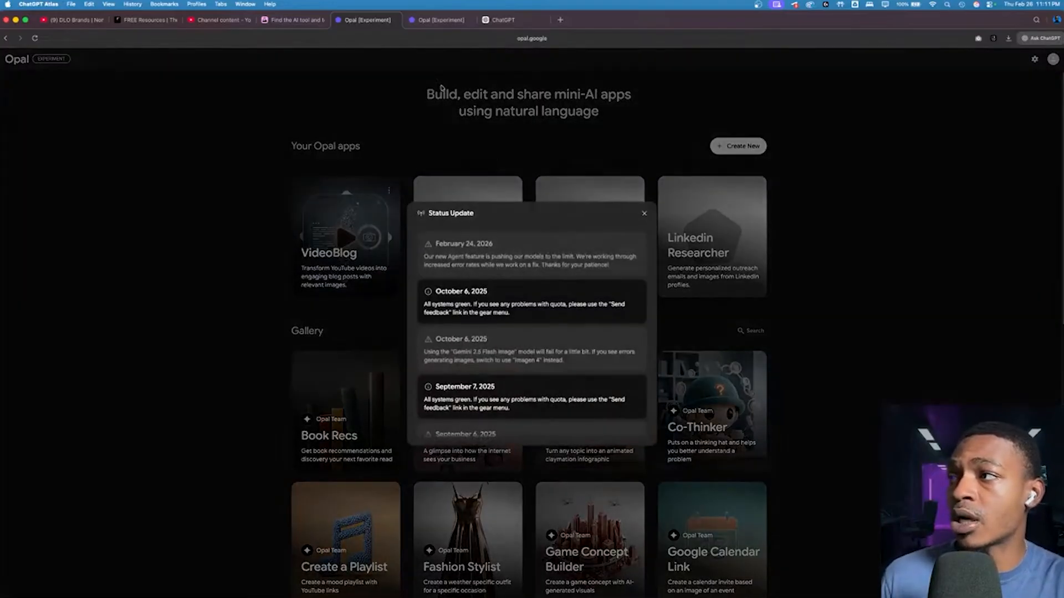
click(642, 213)
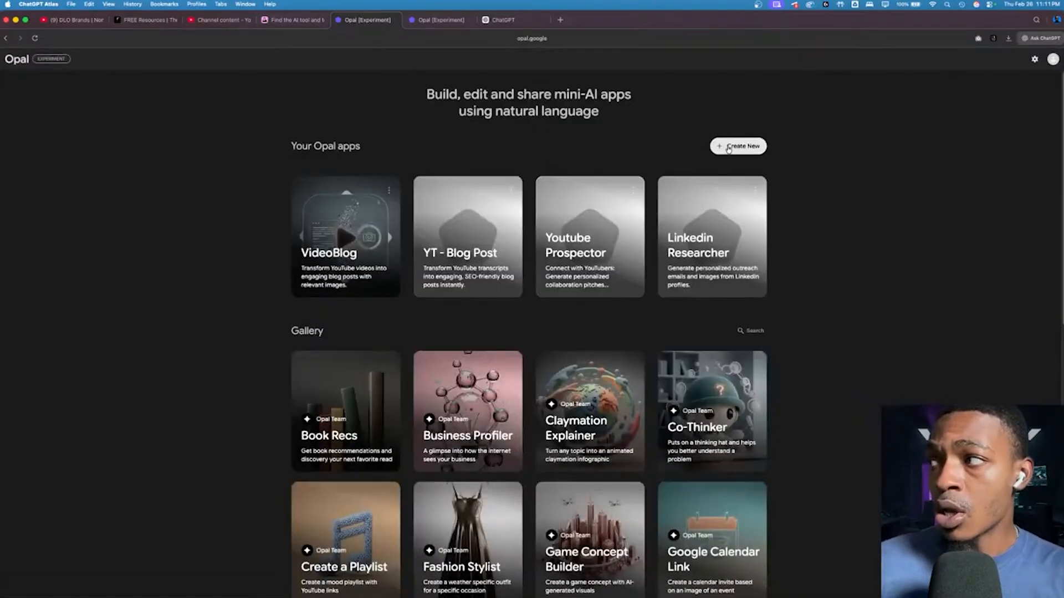
Step: Open the Product Marketing app from the gallery and examine its workflow from the product requirements input to the Google Doc output
scroll(710, 210, down, 4)
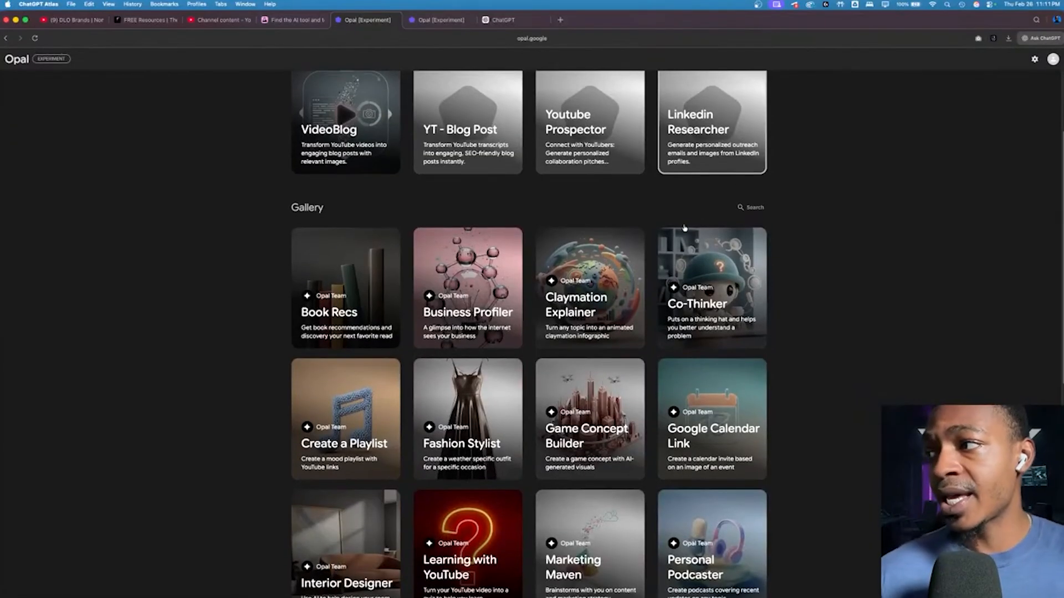
scroll(685, 226, down, 5)
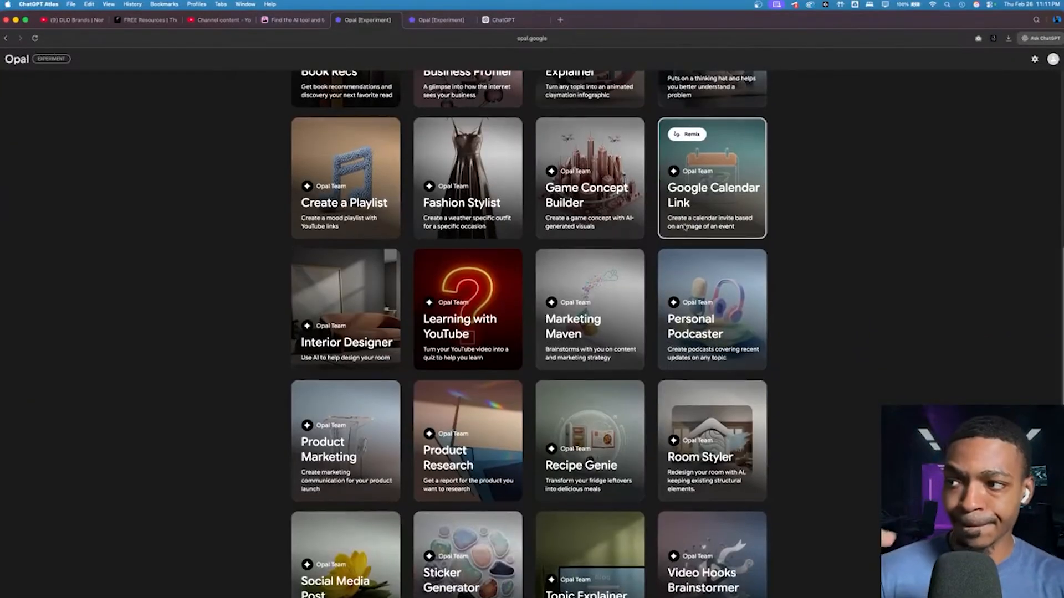
scroll(684, 226, down, 1)
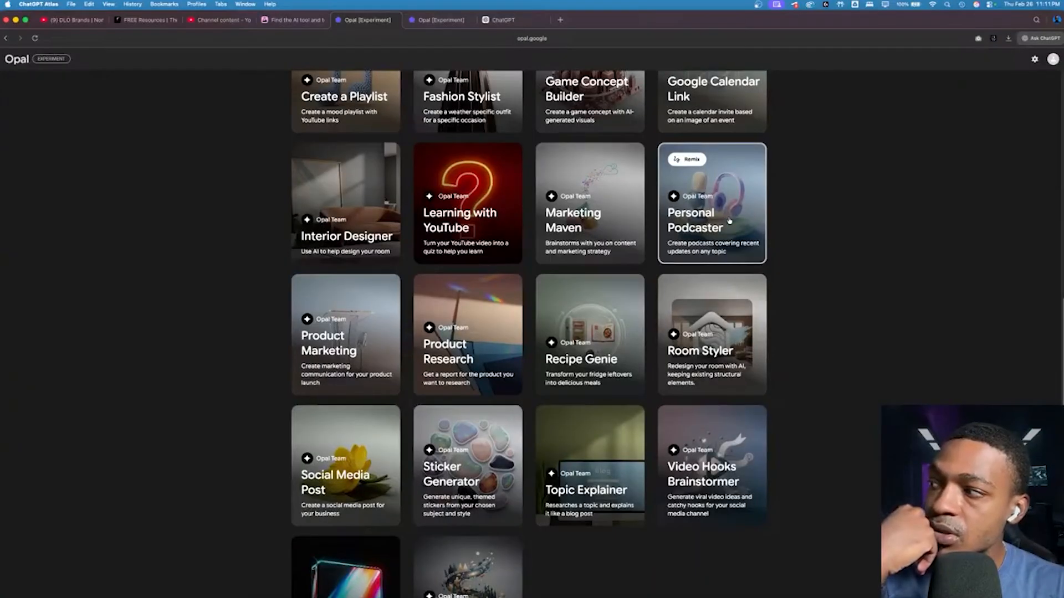
click(372, 346)
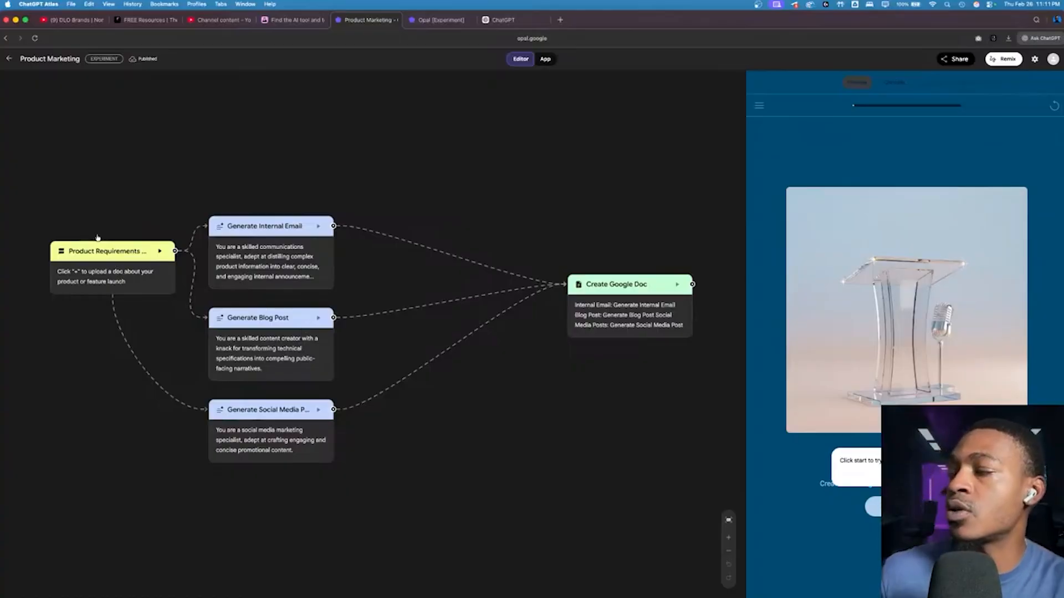
scroll(96, 237, up, 5)
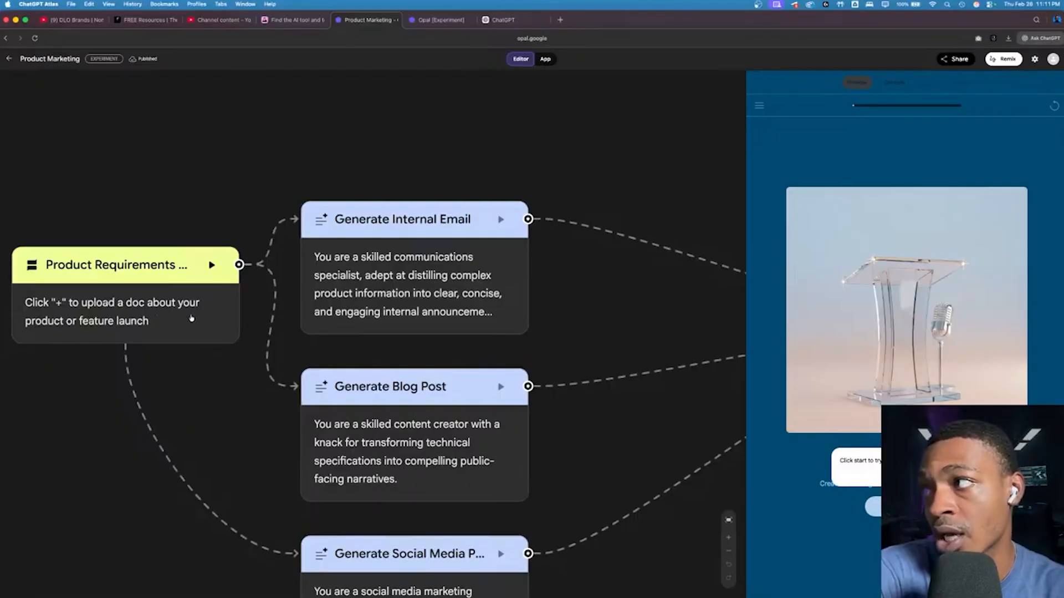
scroll(414, 238, down, 3)
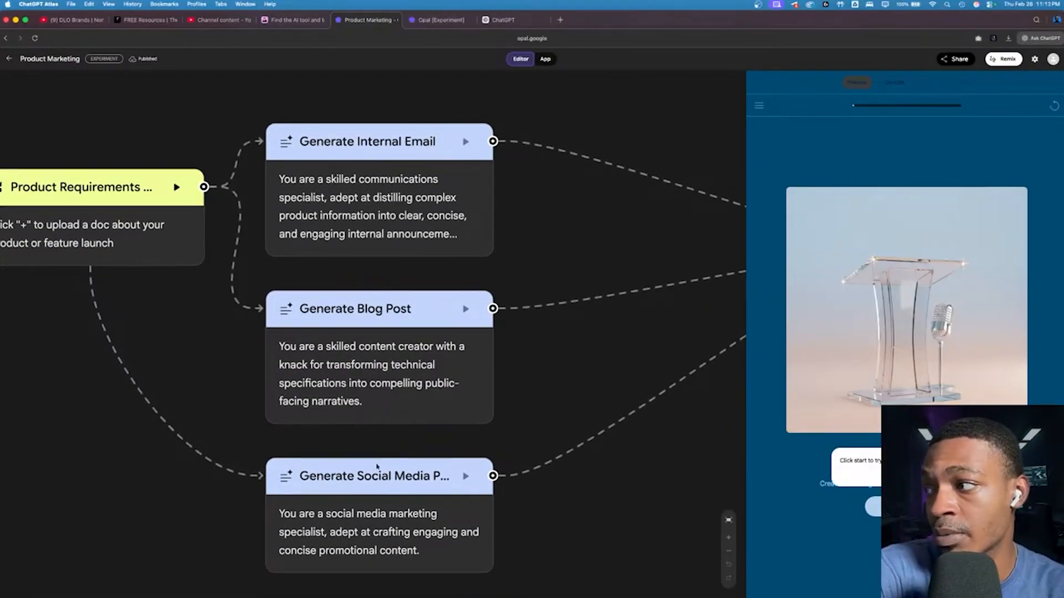
scroll(374, 489, right, 10)
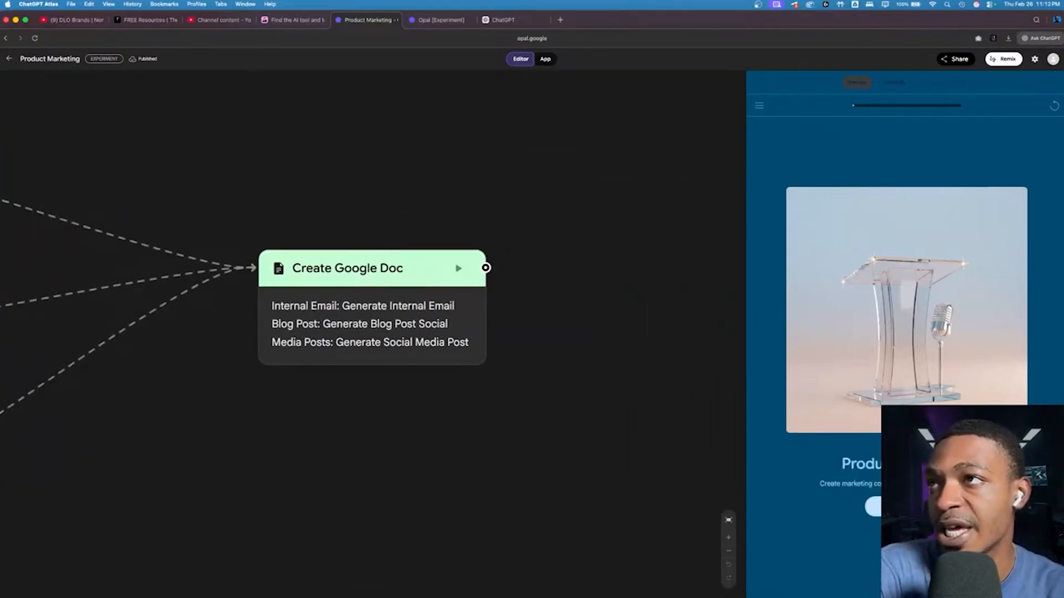
Step: Run the Product Marketing app with bags.jpg uploaded from the Desktop as the product input, and dismiss the Remix tip
click(873, 502)
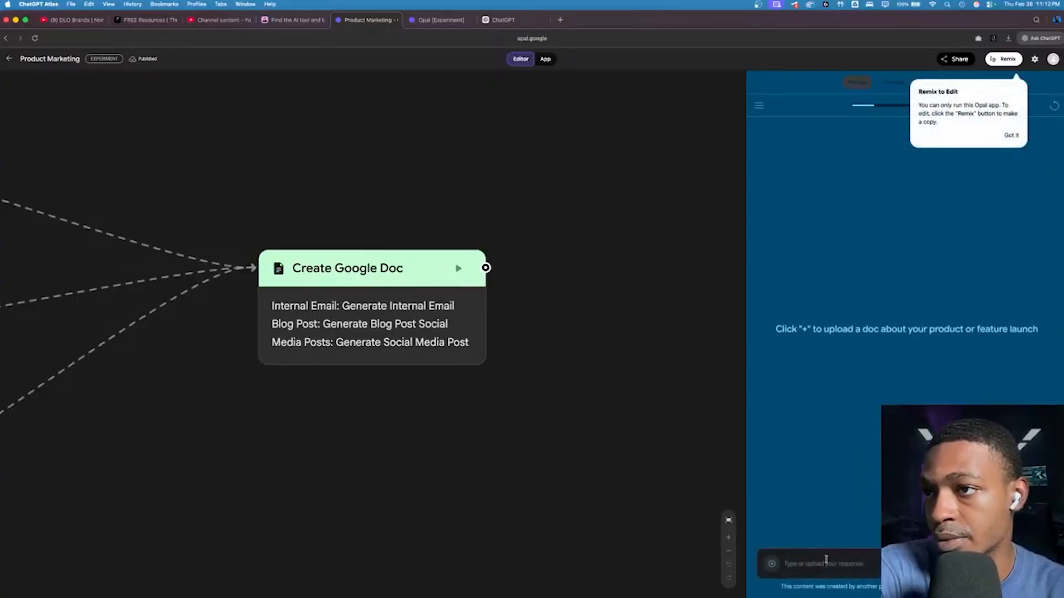
click(771, 564)
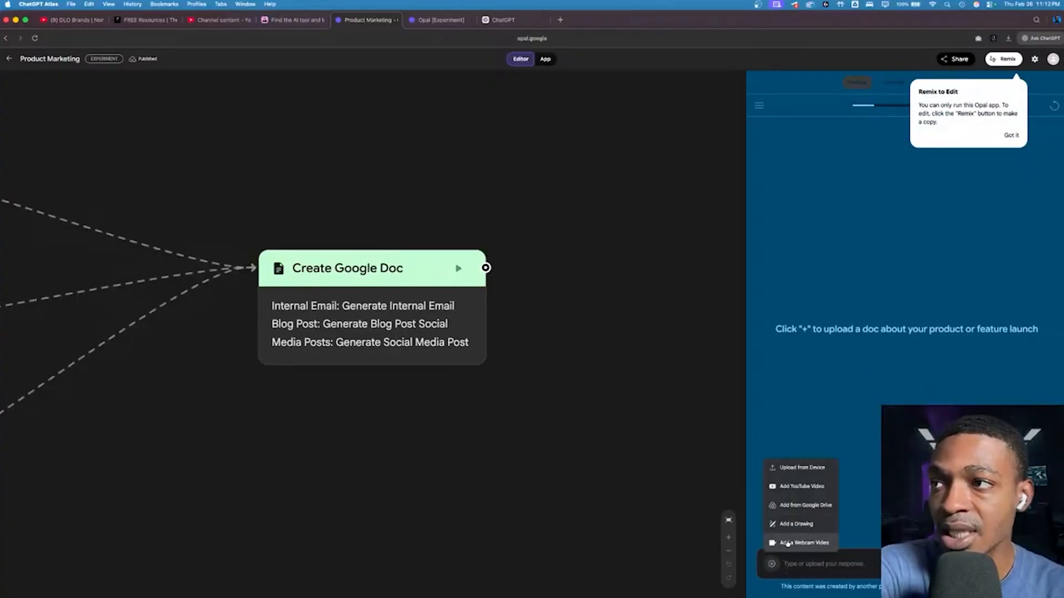
click(810, 468)
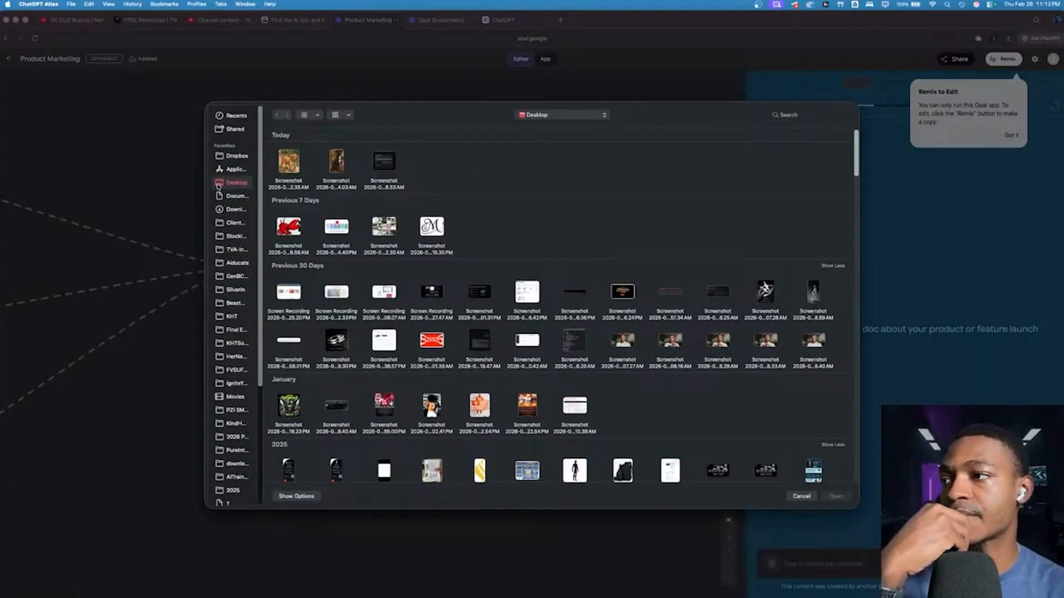
scroll(554, 333, down, 5)
click(621, 338)
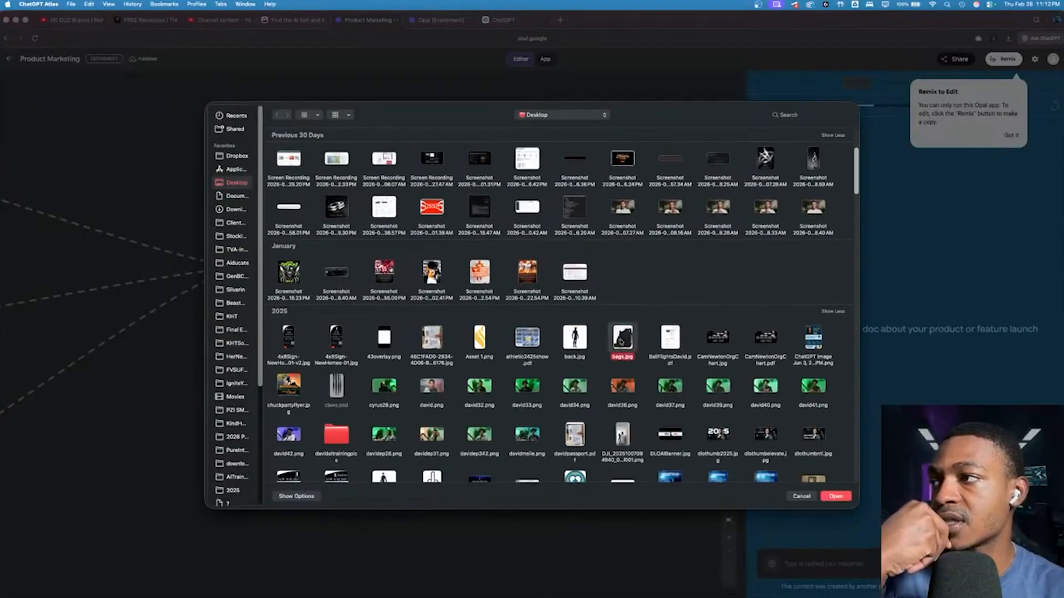
key(space)
key(space)
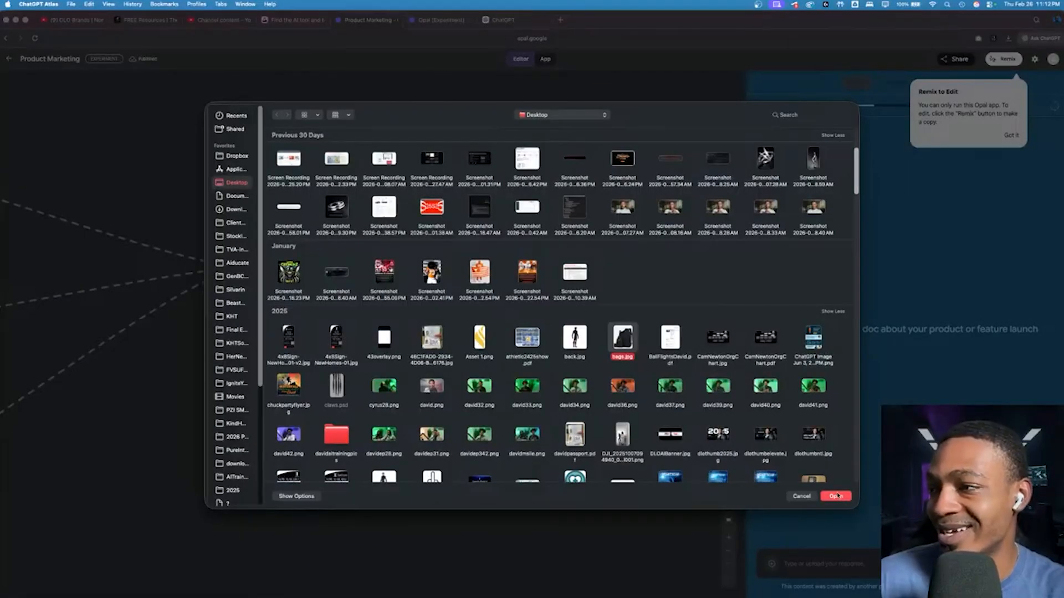
click(836, 496)
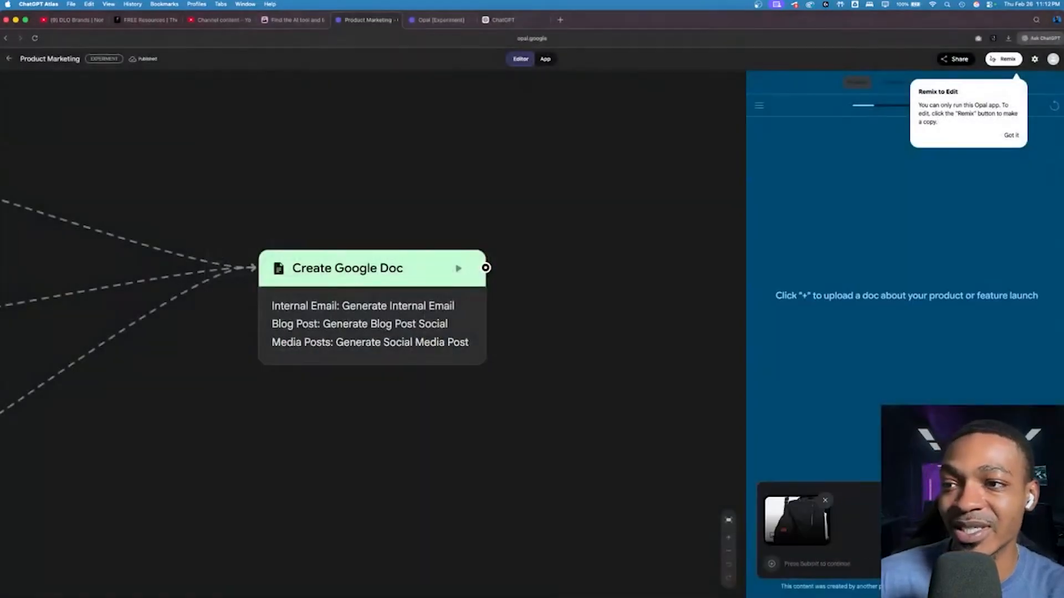
click(1042, 564)
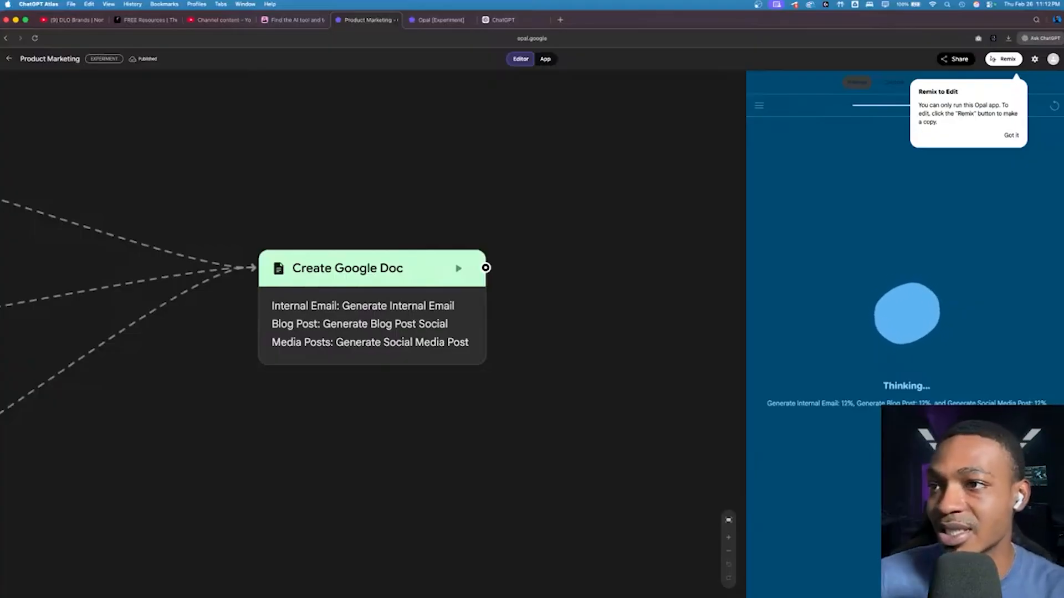
click(1010, 136)
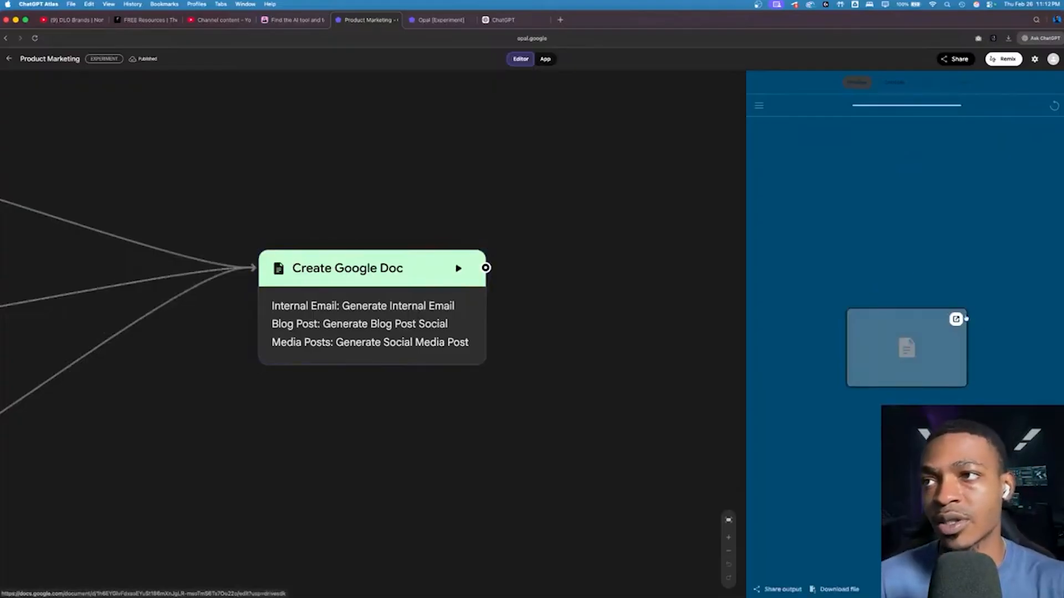
Step: Open the generated Google Doc and review the internal email's introduction and key features
click(956, 319)
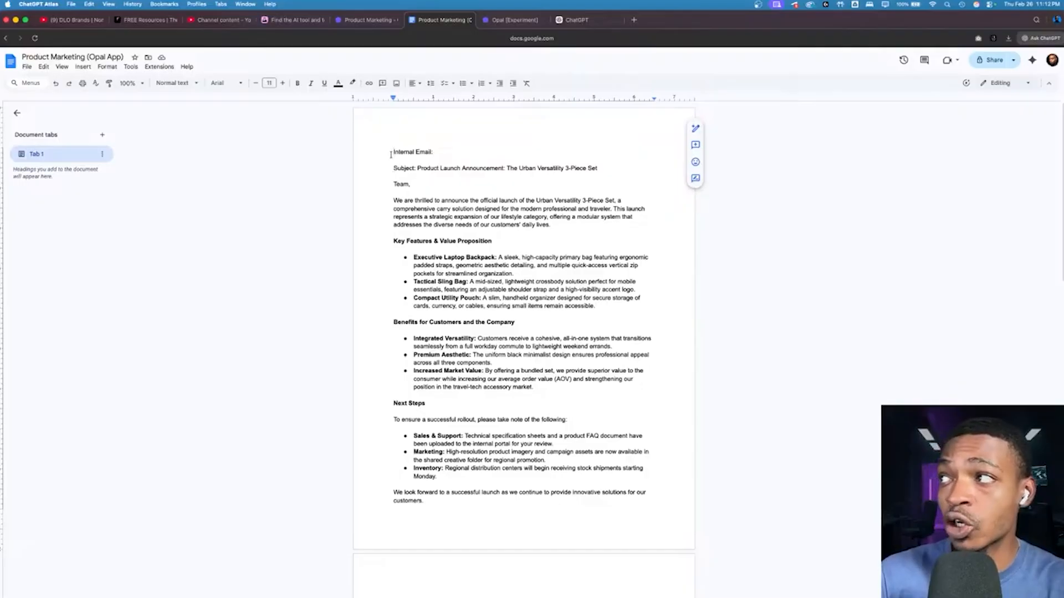
drag(398, 200, 604, 306)
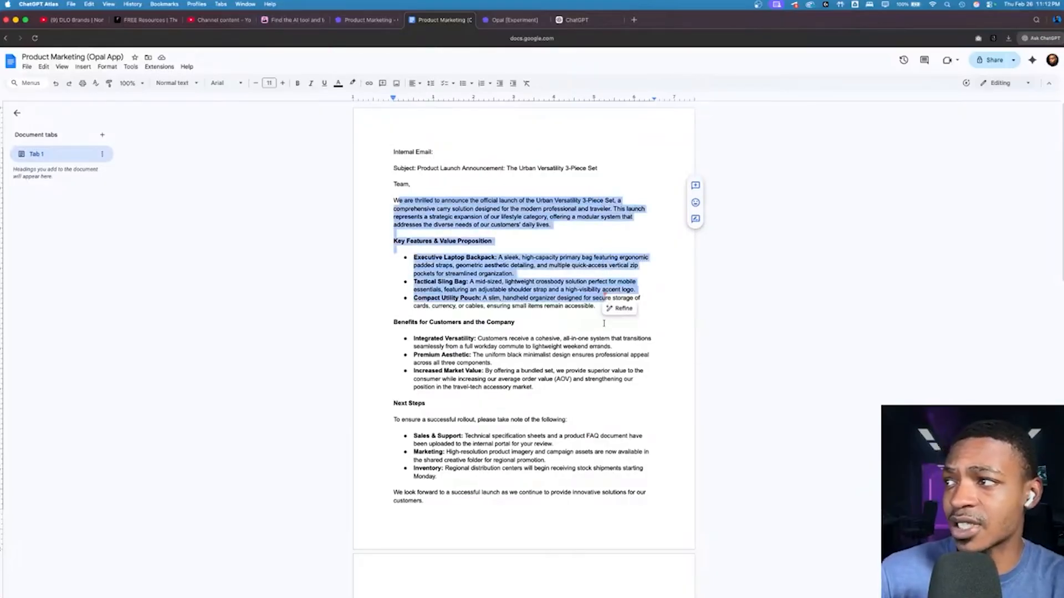
click(605, 326)
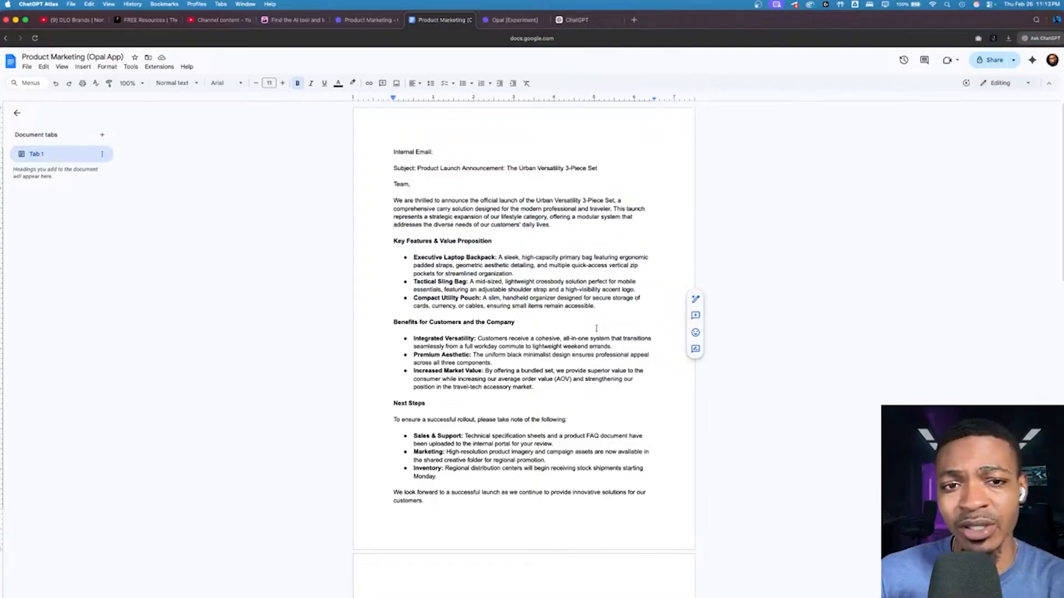
Step: Review the rest of the generated Google Doc, including the email's next steps, the blog post and the social media posts
scroll(528, 272, down, 5)
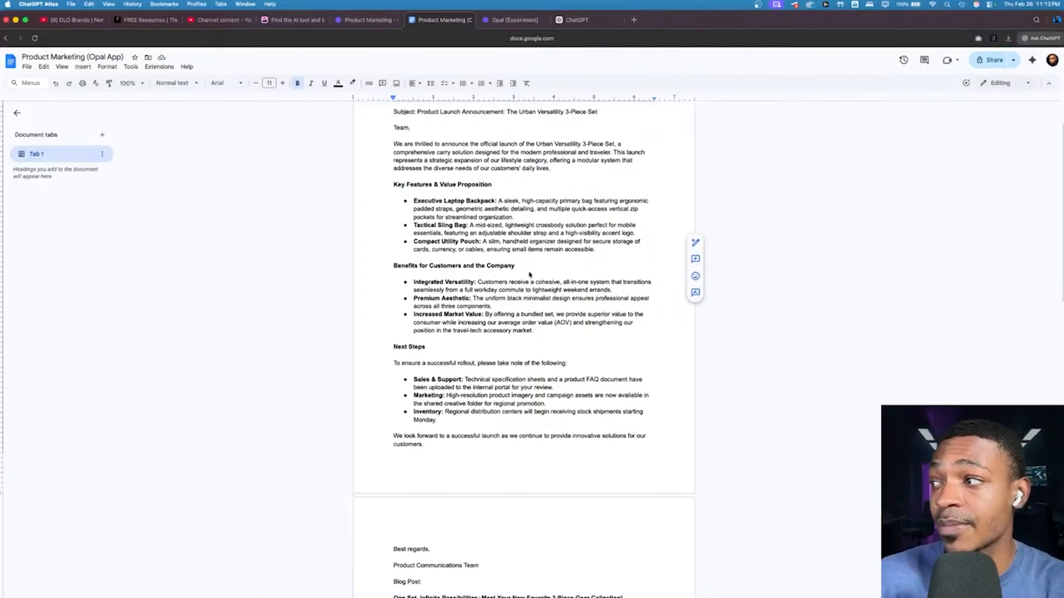
scroll(529, 274, down, 10)
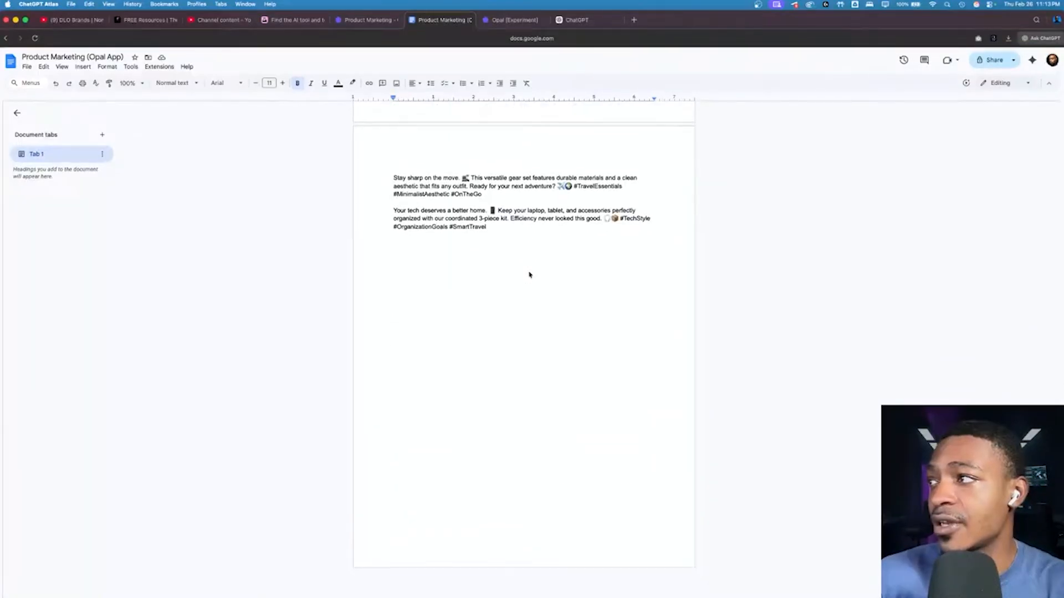
scroll(529, 274, up, 10)
scroll(529, 274, down, 4)
scroll(529, 274, up, 1)
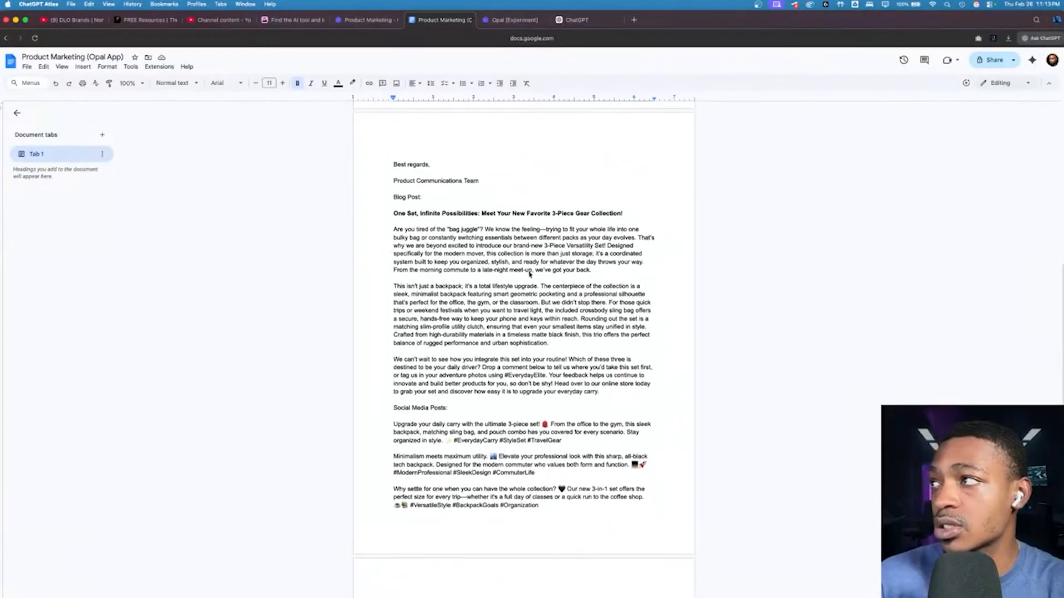
scroll(529, 274, down, 3)
scroll(528, 272, down, 2)
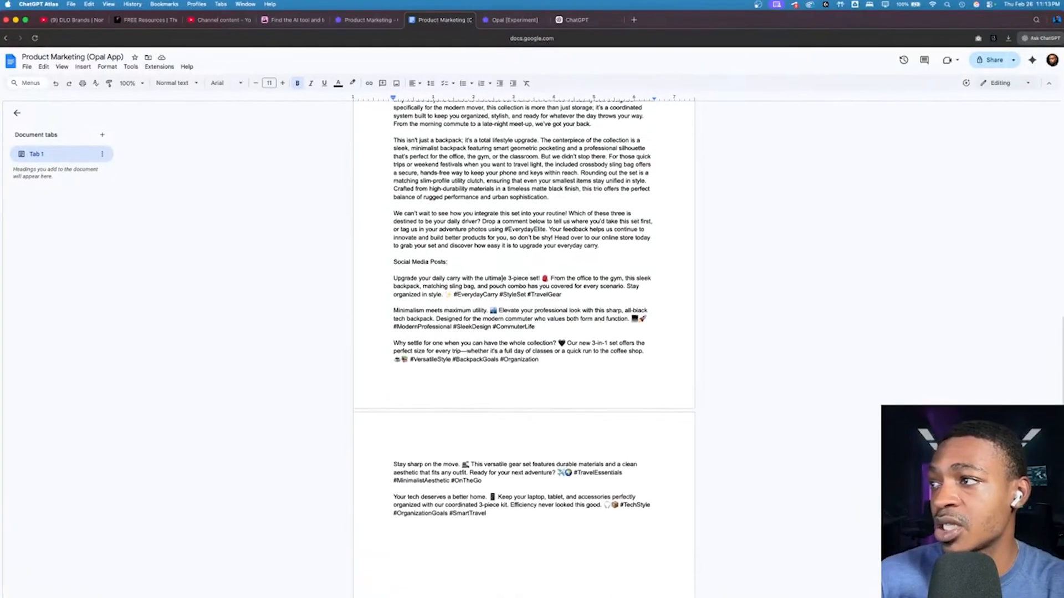
scroll(471, 286, up, 14)
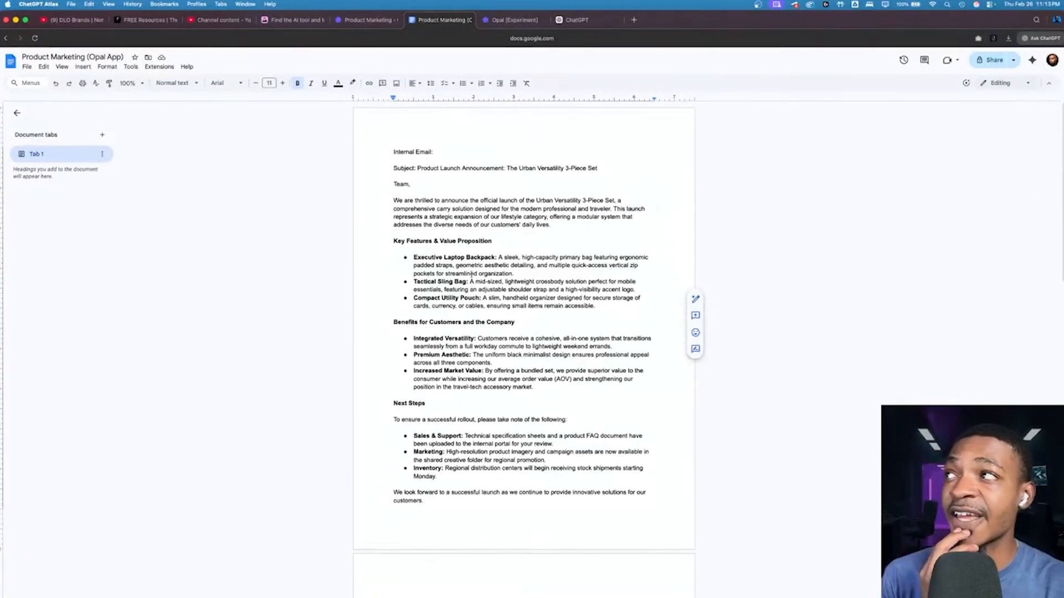
Step: Return to the Product Marketing workflow and inspect the prompts of its social media post, blog post and internal email steps
click(372, 21)
scroll(392, 268, down, 5)
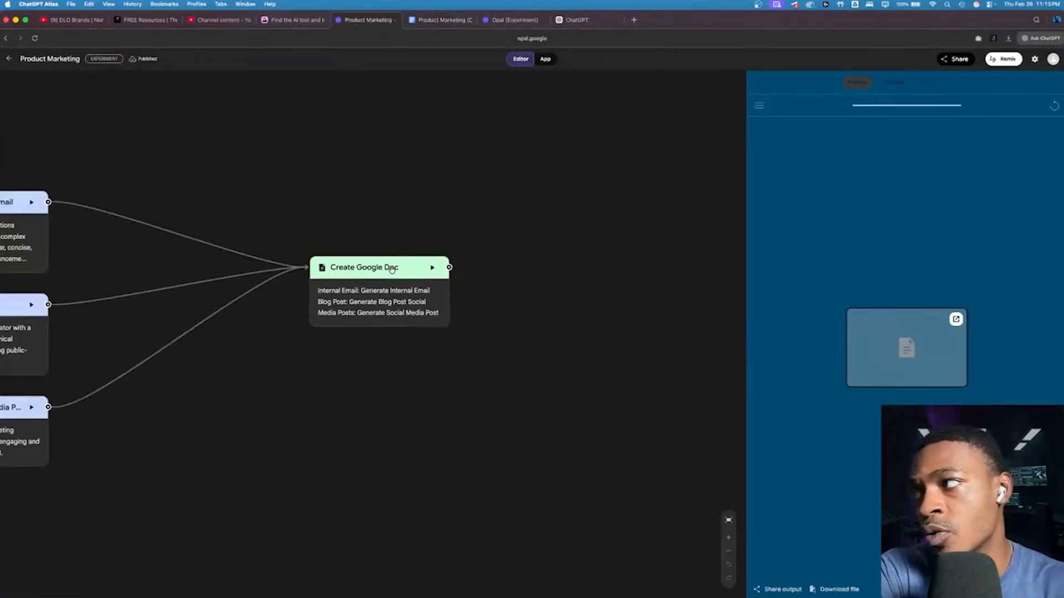
scroll(392, 268, left, 5)
click(348, 419)
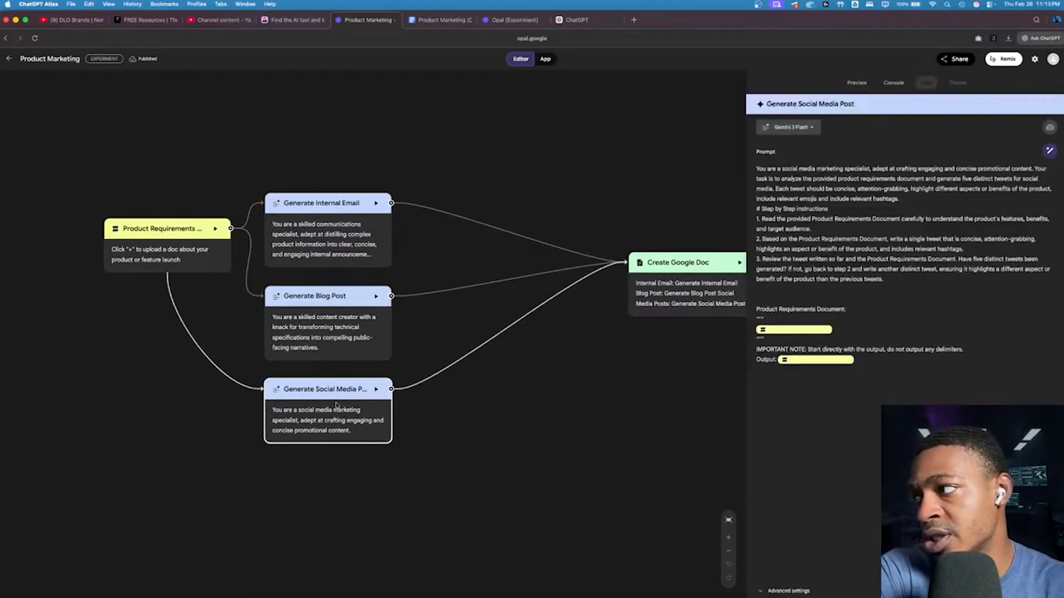
click(335, 330)
click(344, 260)
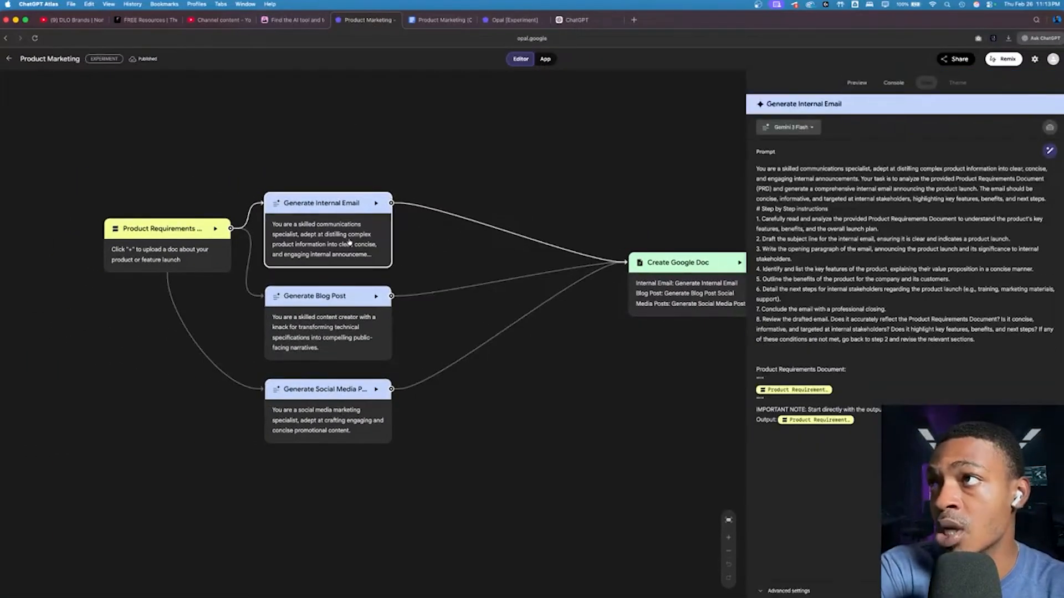
Step: Leave the Product Marketing app, create a new Opal app and begin its description with "I want to build an automation that"
click(9, 59)
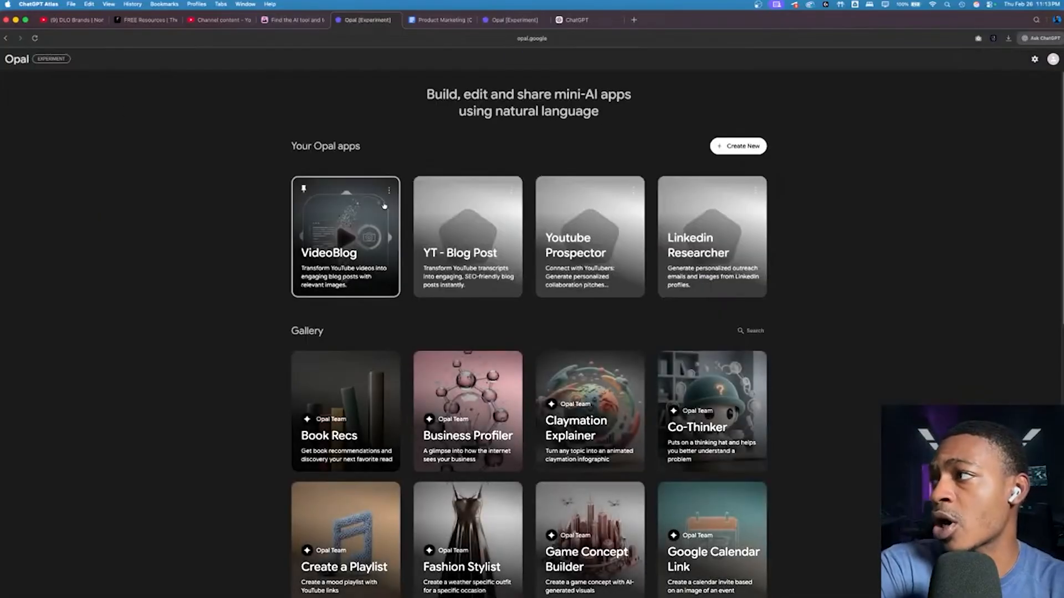
click(738, 146)
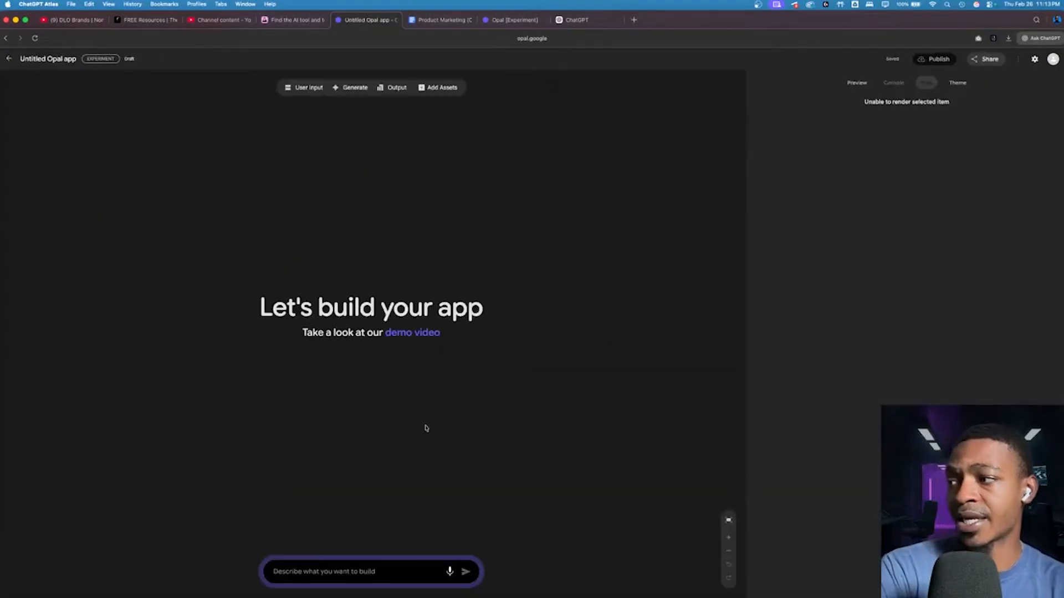
click(377, 576)
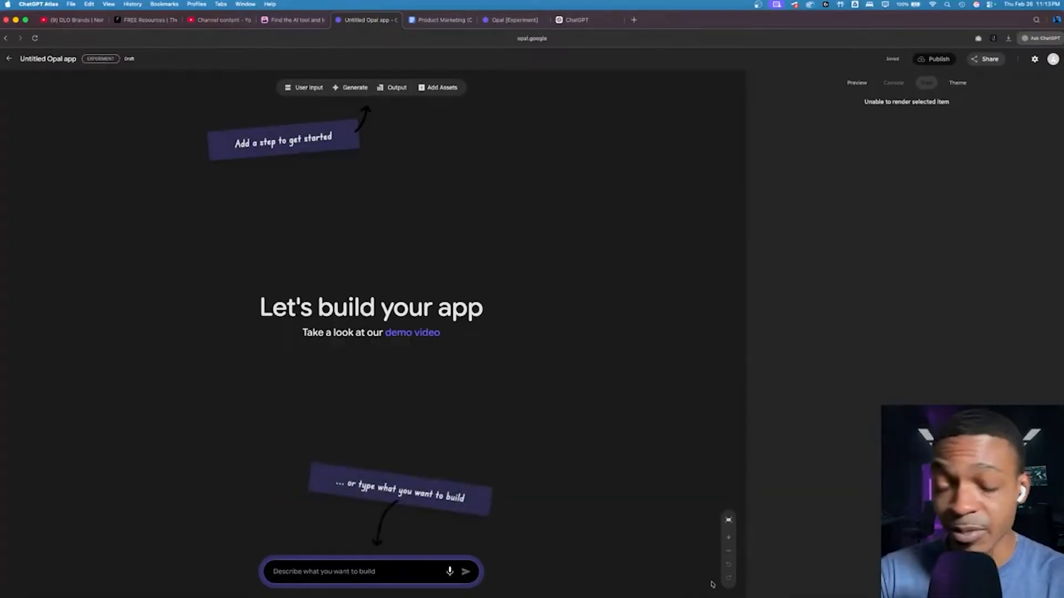
text(I want to build)
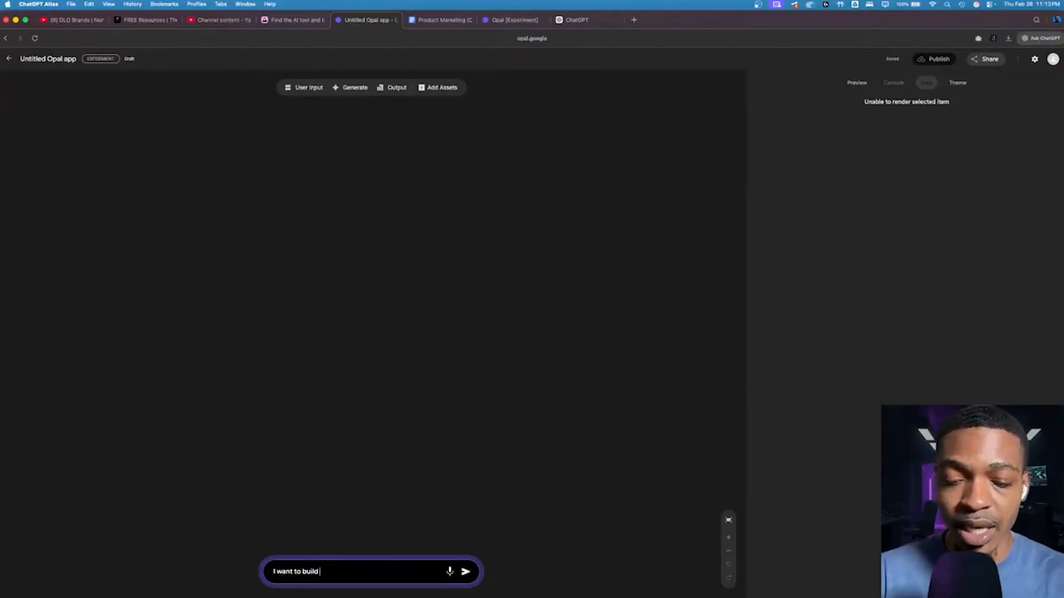
text( an automation that)
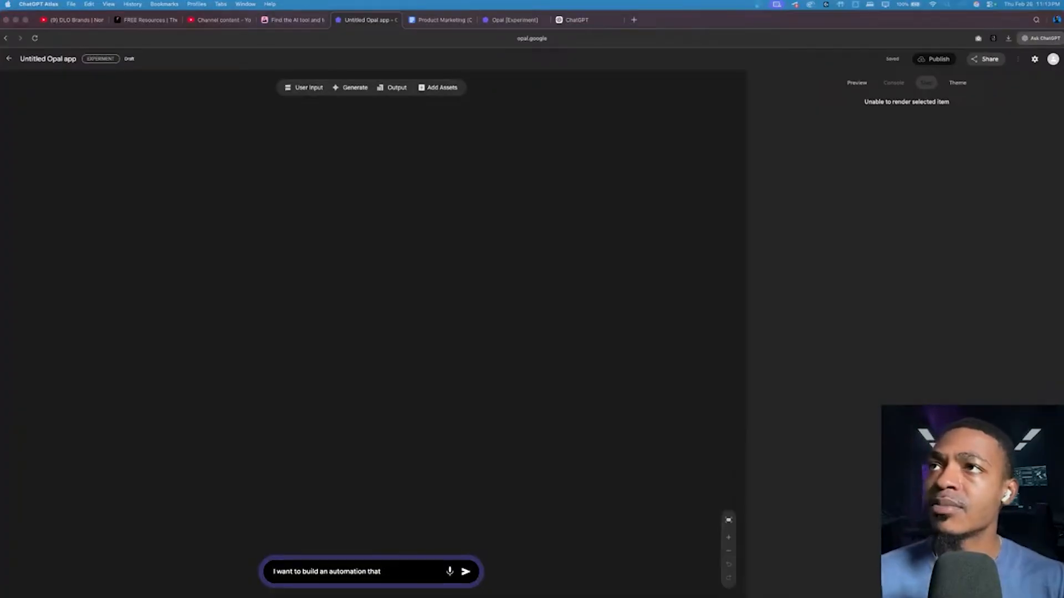
Step: On the Opal landing page, ask ChatGPT "give me 5 prompts to try inside of google opal" and read through its suggestions
click(498, 20)
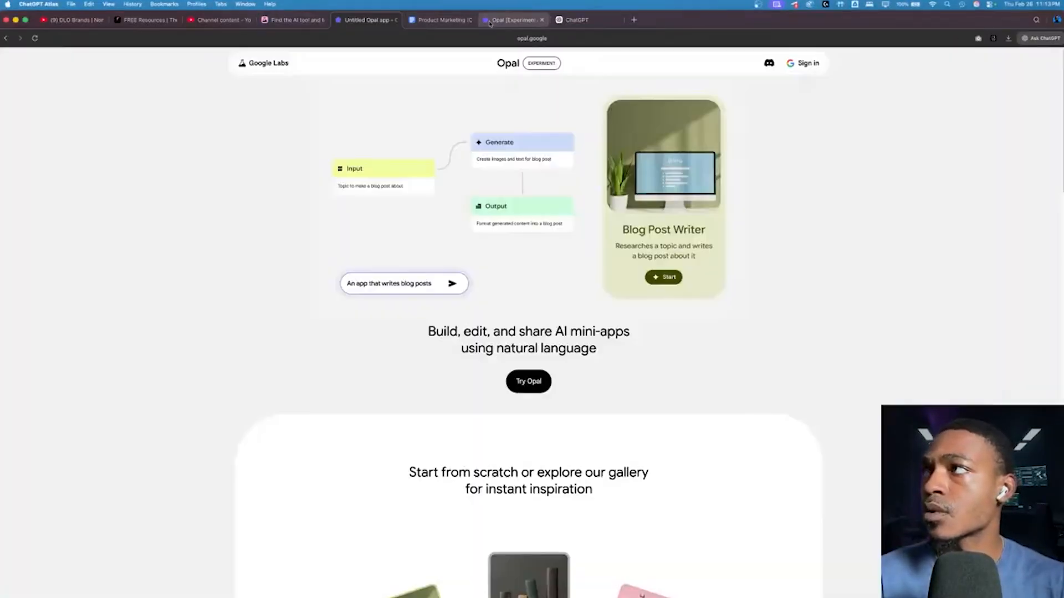
click(1024, 40)
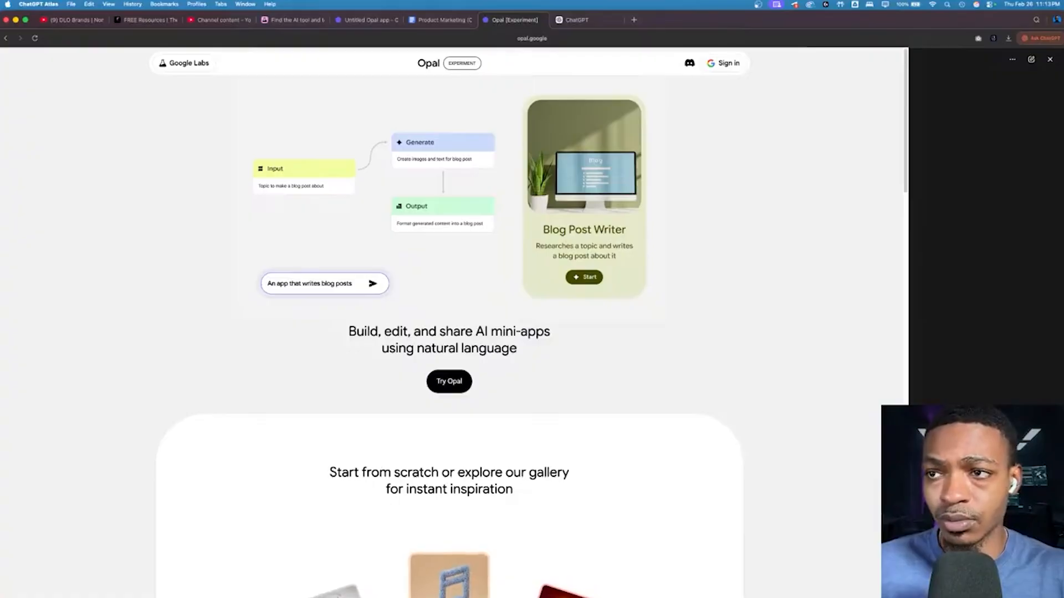
key(Return)
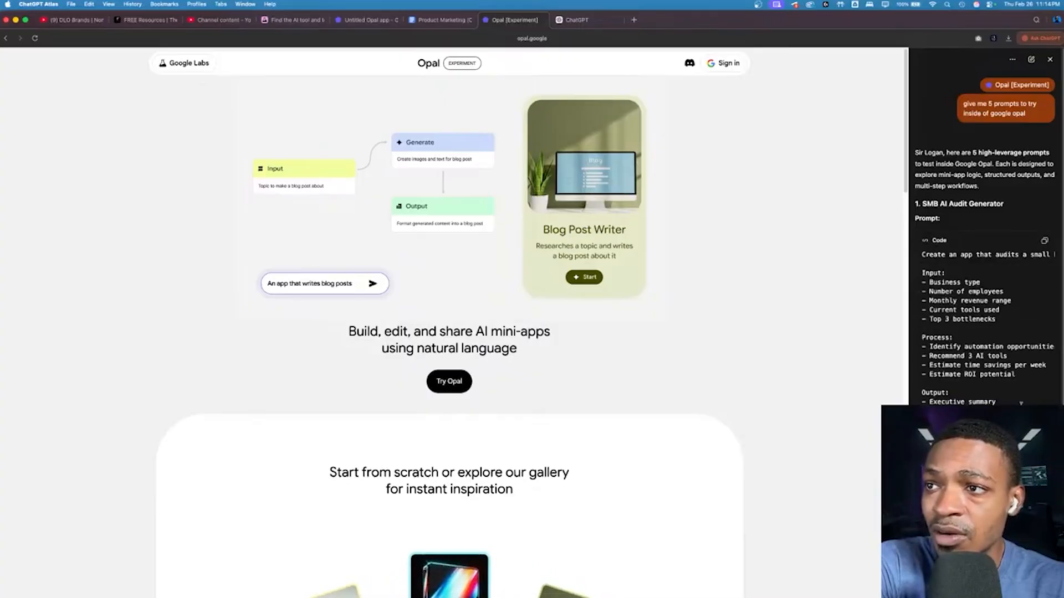
scroll(1021, 404, down, 1)
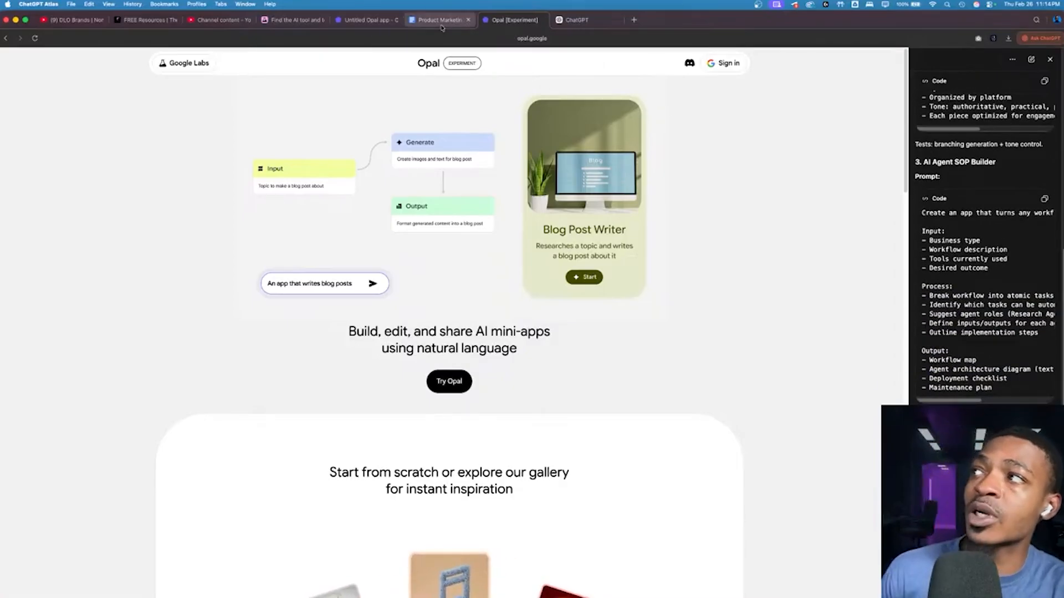
Step: Complete the new app's description with "helps people create skills out of specific workflows. I want the output to be a skill.md file" and generate it
click(371, 20)
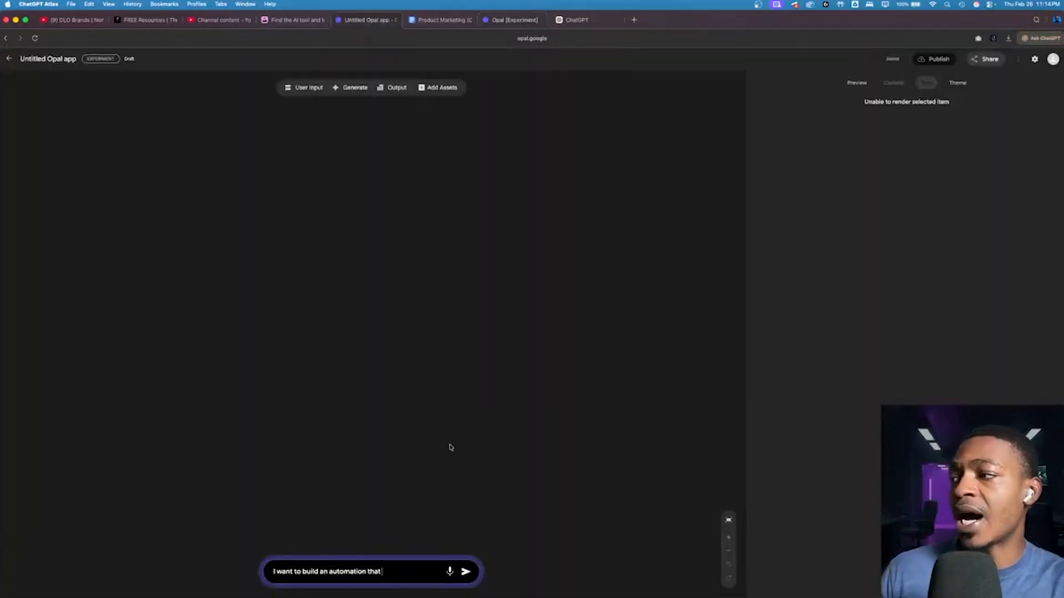
text(helps people)
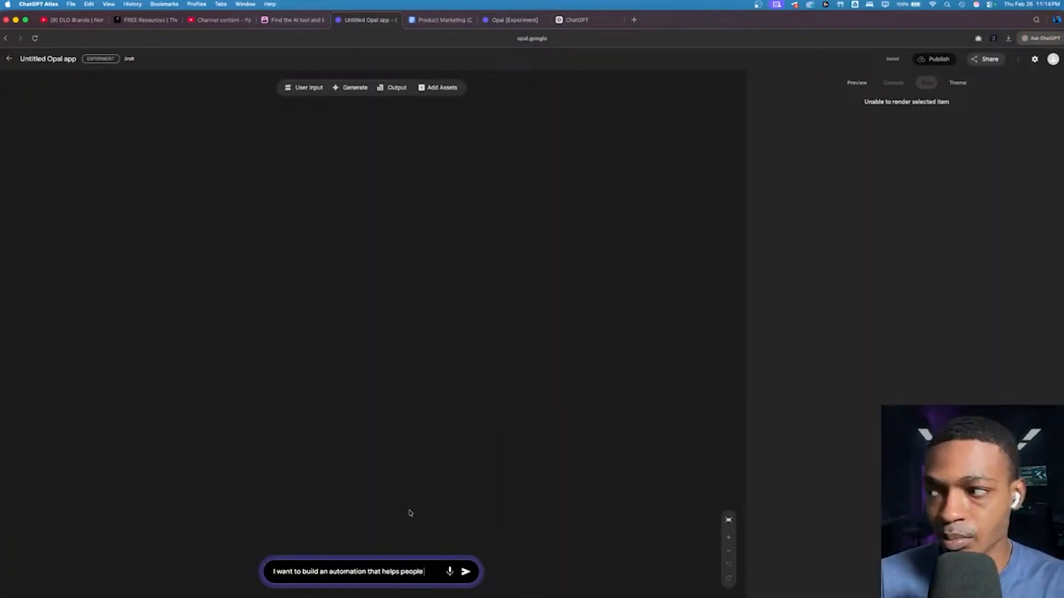
text( create skills)
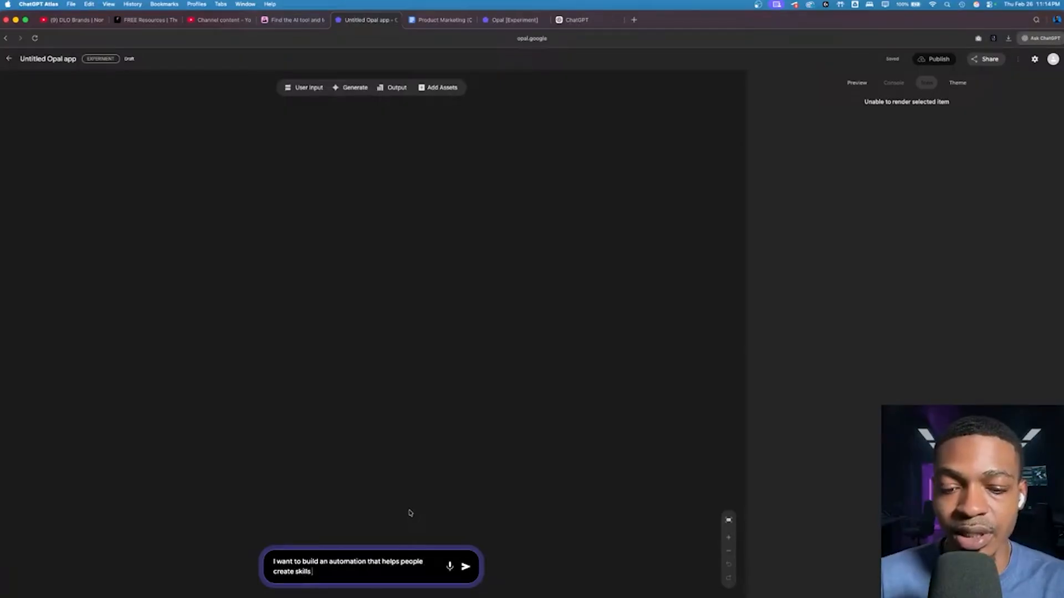
text( out of spec)
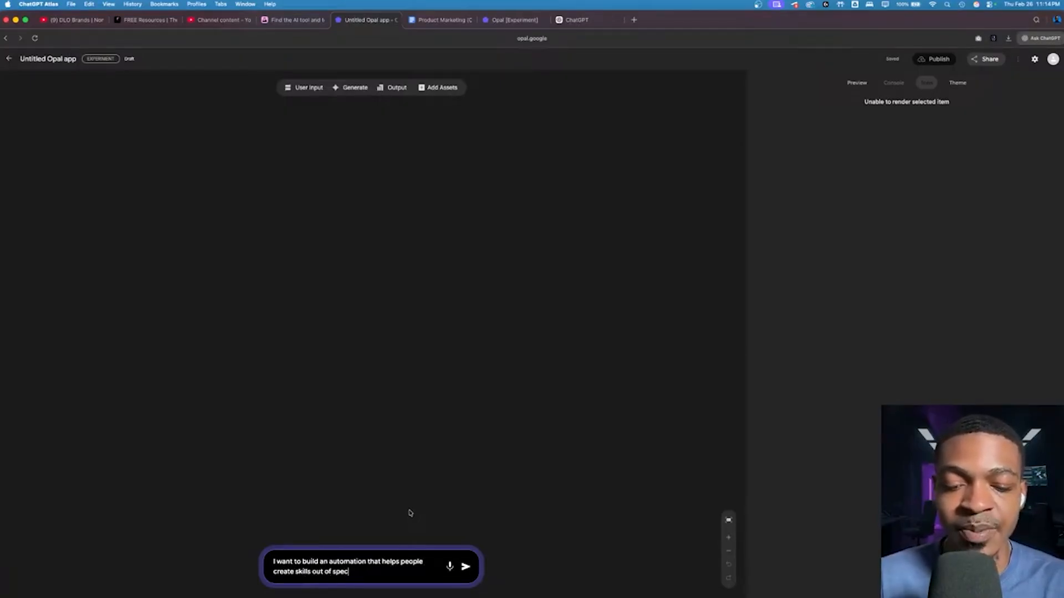
text(ific wor)
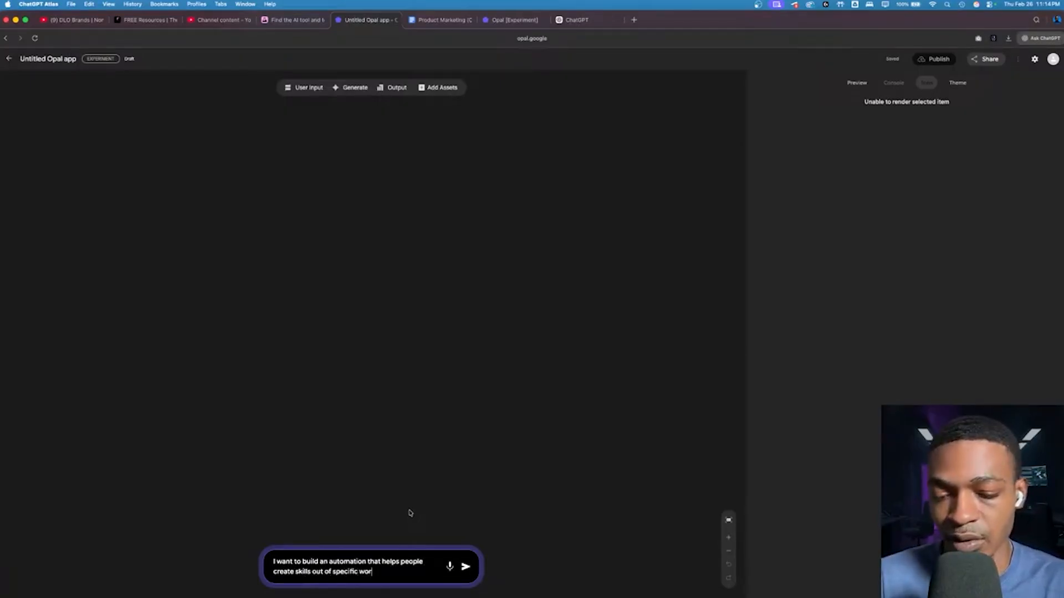
text(kflows. I want the output)
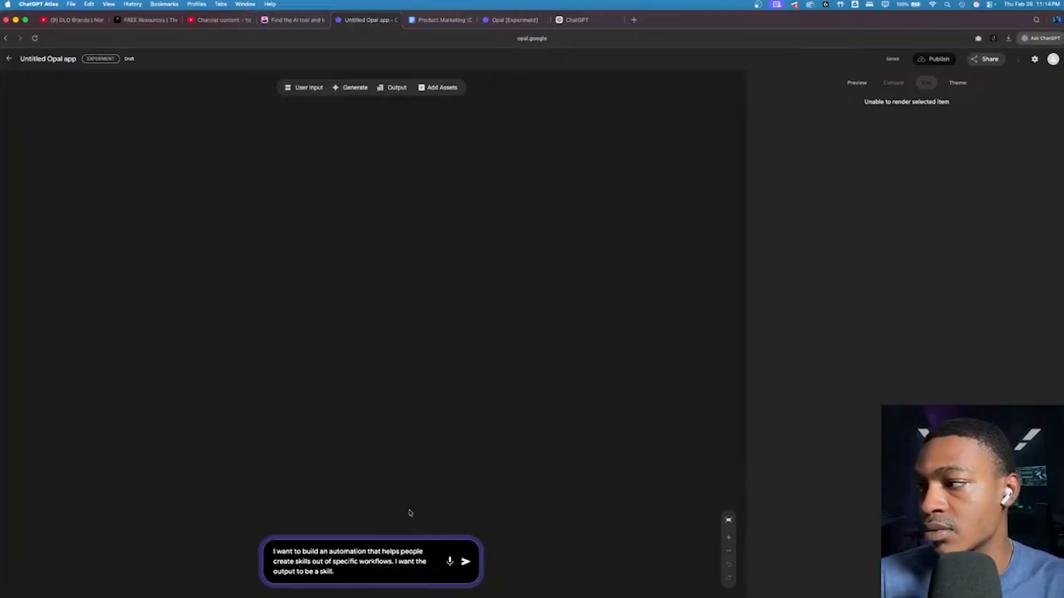
text(to be a skill.md file)
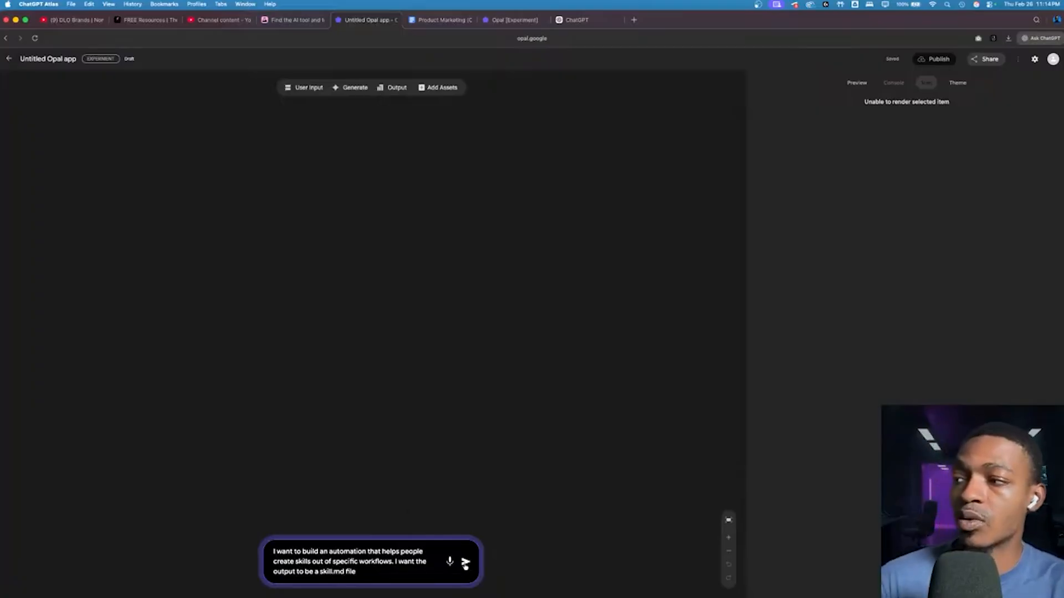
click(465, 563)
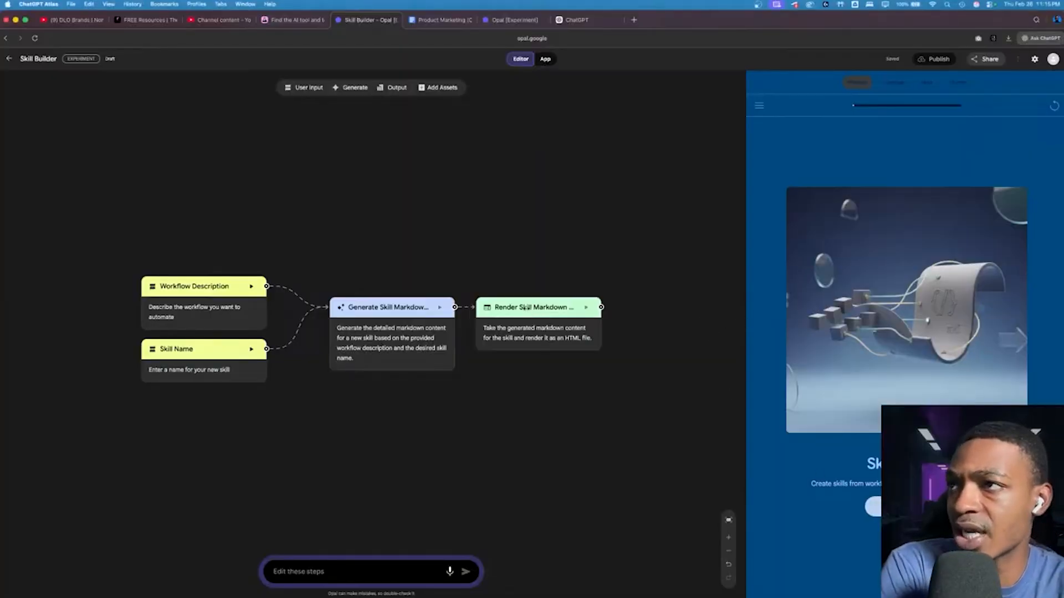
Step: Widen the Skill Builder preview and look over the app's sharing settings, full app view and additional options
drag(745, 249, 493, 249)
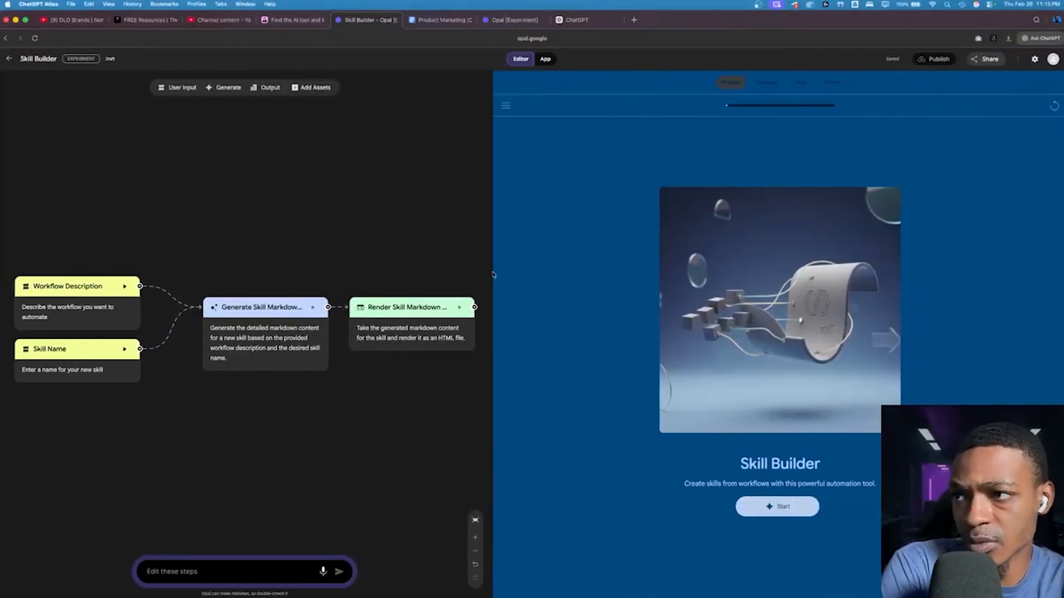
click(986, 59)
click(631, 273)
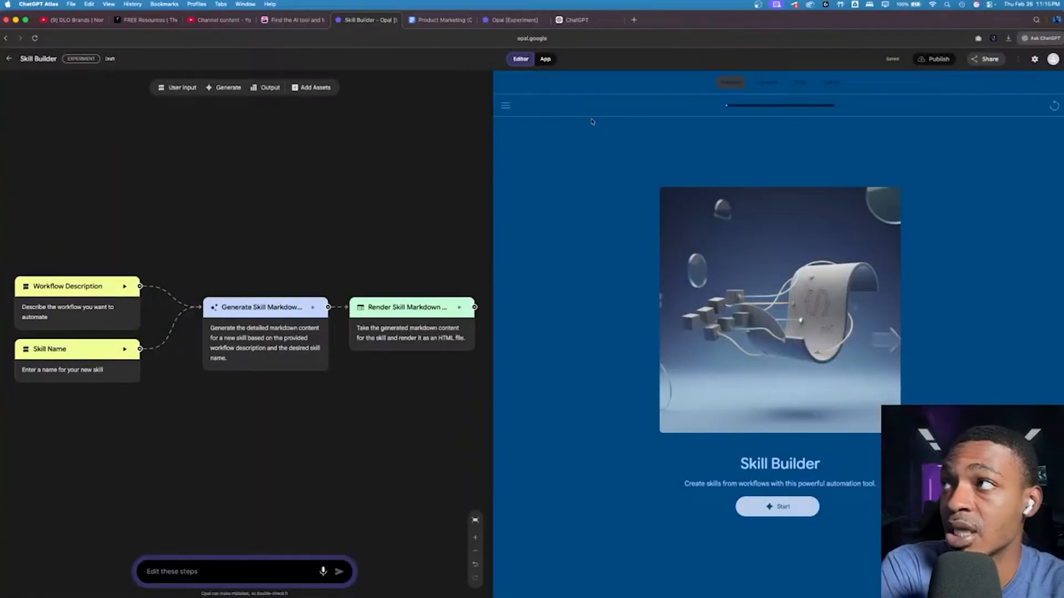
click(544, 59)
click(520, 61)
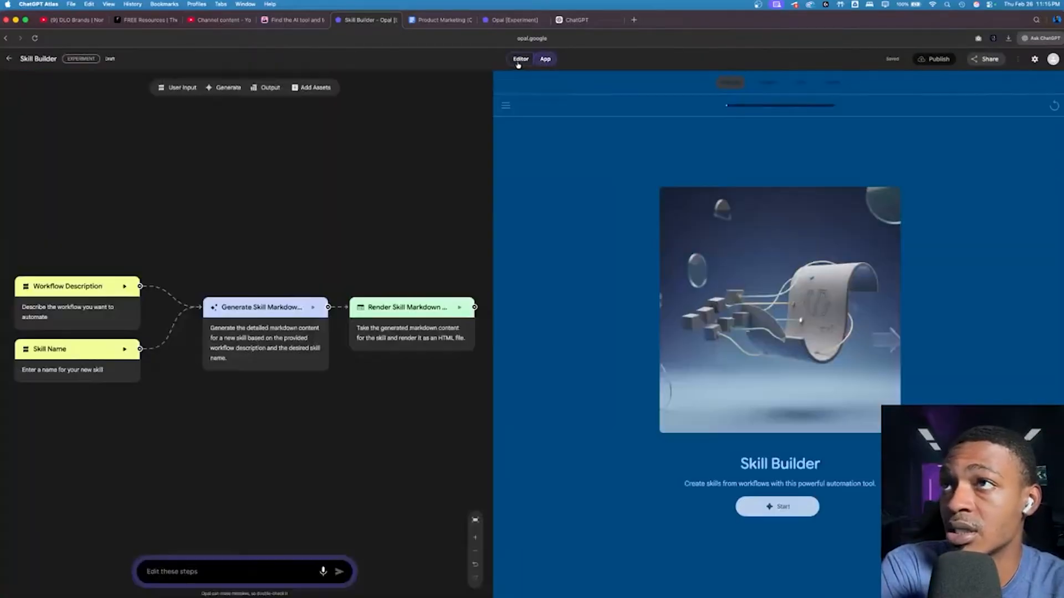
click(1018, 59)
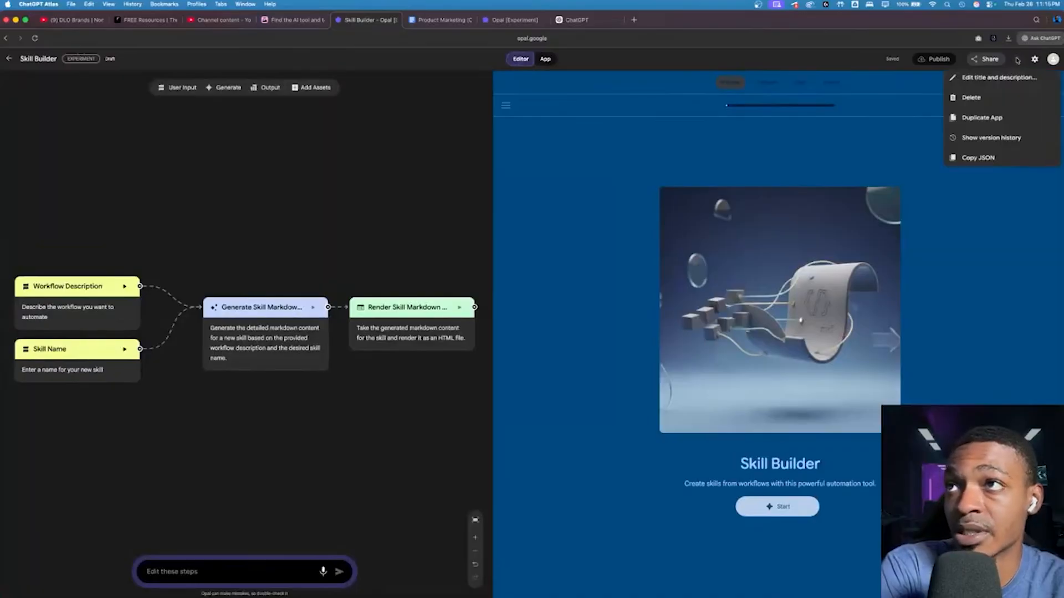
click(892, 158)
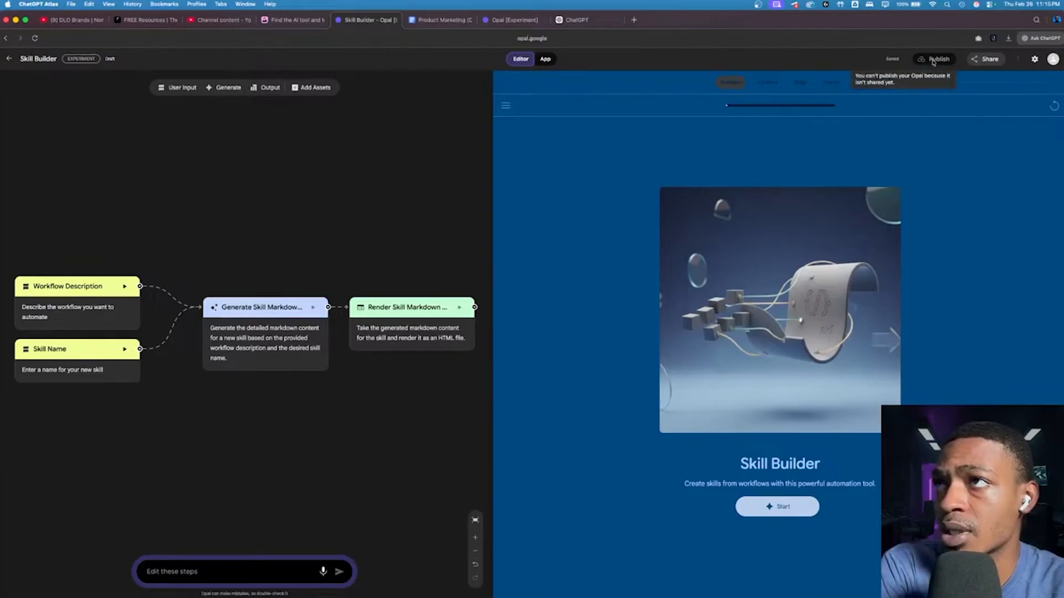
Step: Start the Skill Builder preview and begin the workflow description with "Prospecting for a graphic design business for CMOs"
click(777, 506)
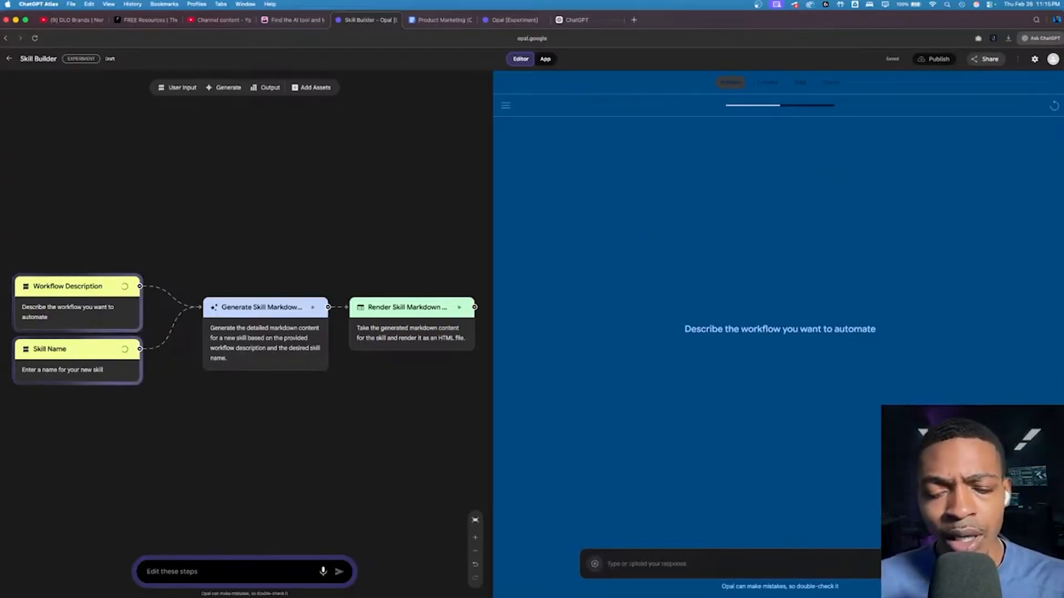
text(Prospectin)
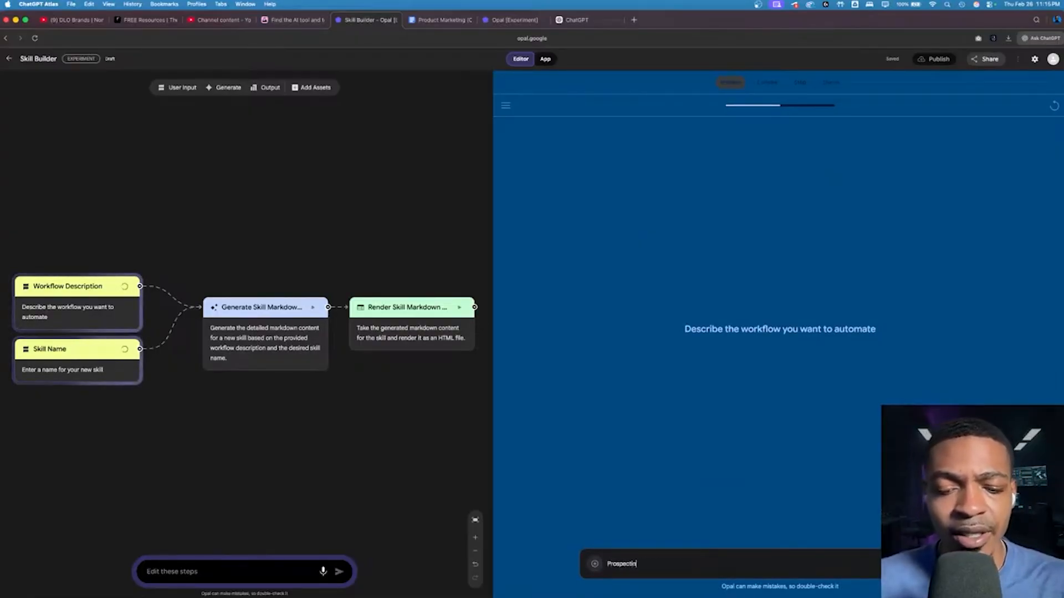
text(g for a graphic)
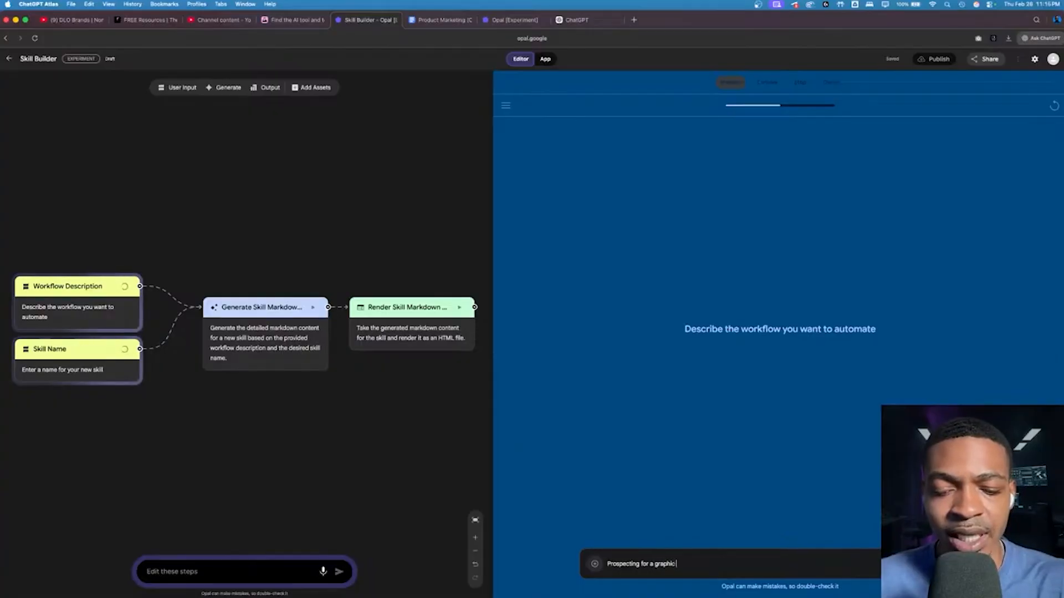
text( design business)
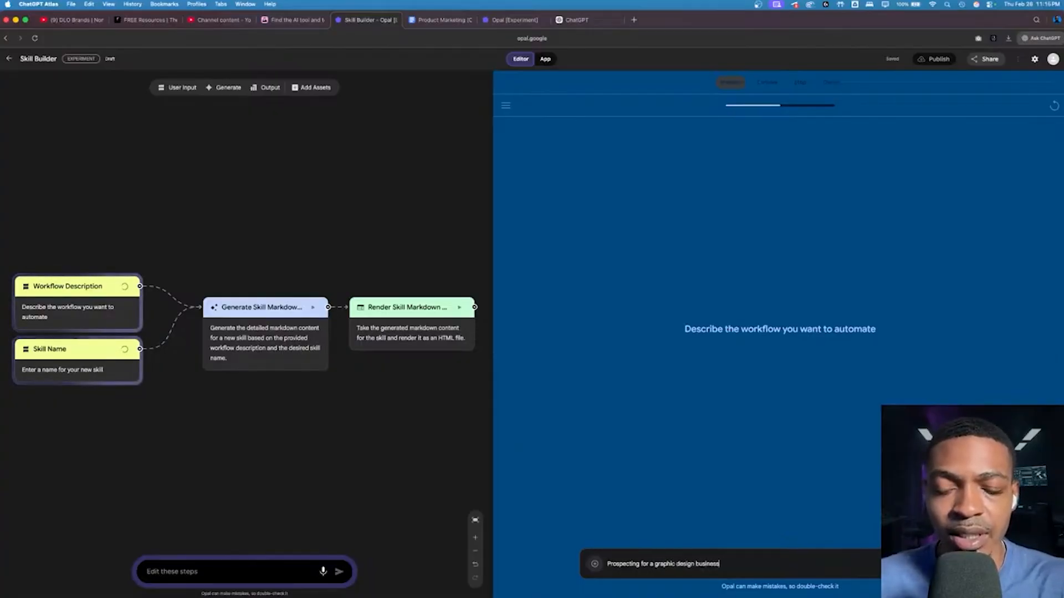
text( for CMOs)
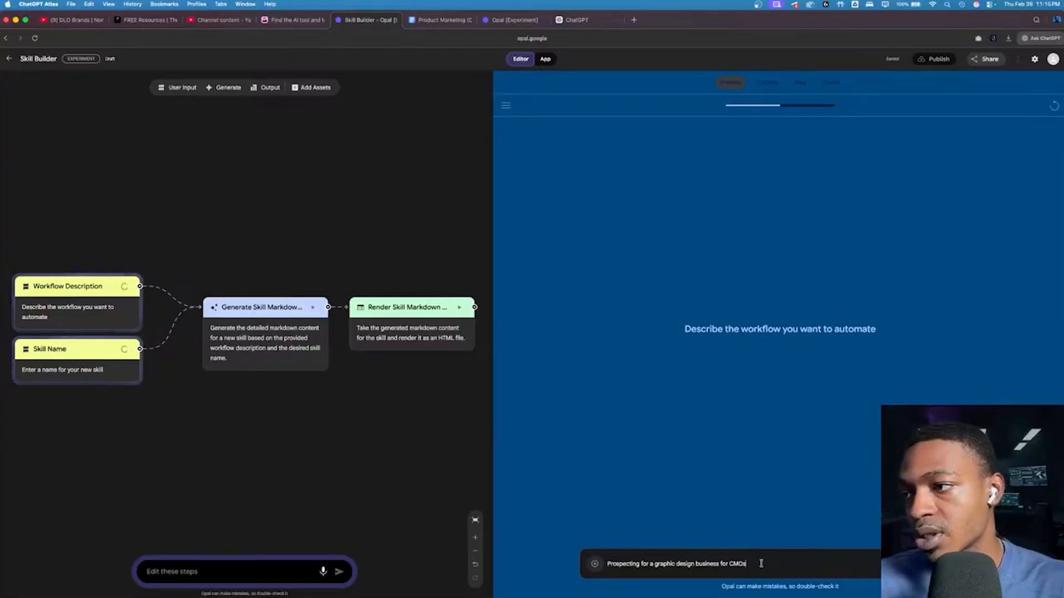
Step: Reword the workflow description to "Prospecting Atlanta CMOs for a graphic design business and"
drag(761, 564, 728, 563)
key(super+c)
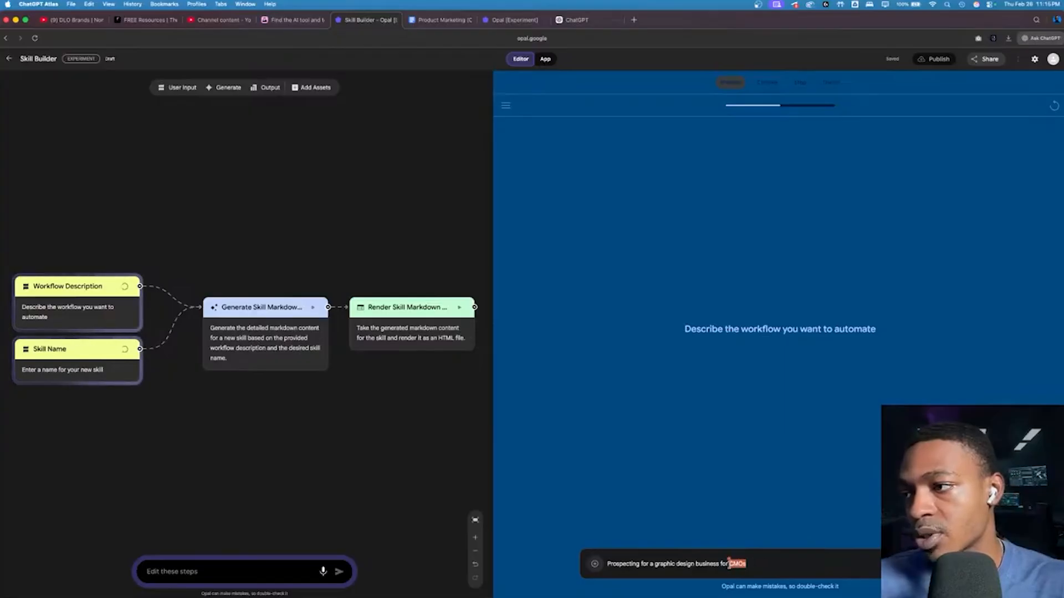
key(BackSpace)
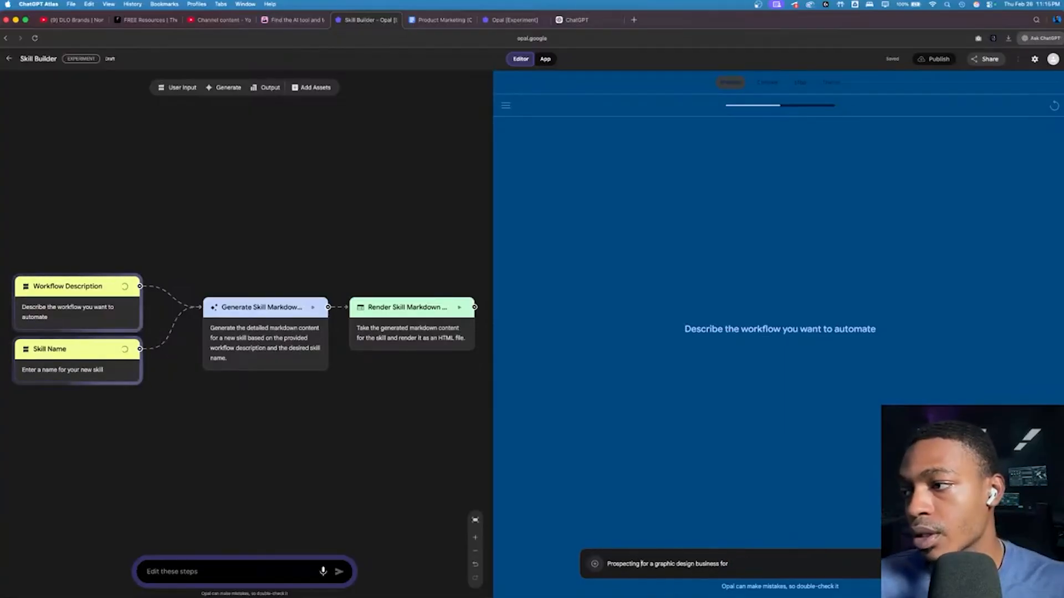
click(642, 563)
key(super+v)
text(Atlanta)
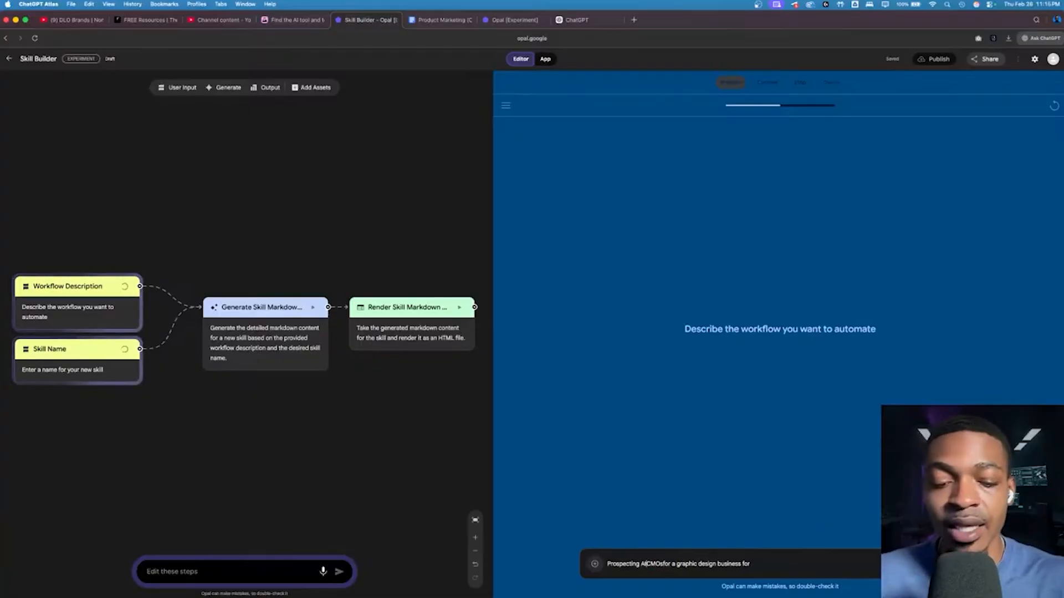
click(674, 563)
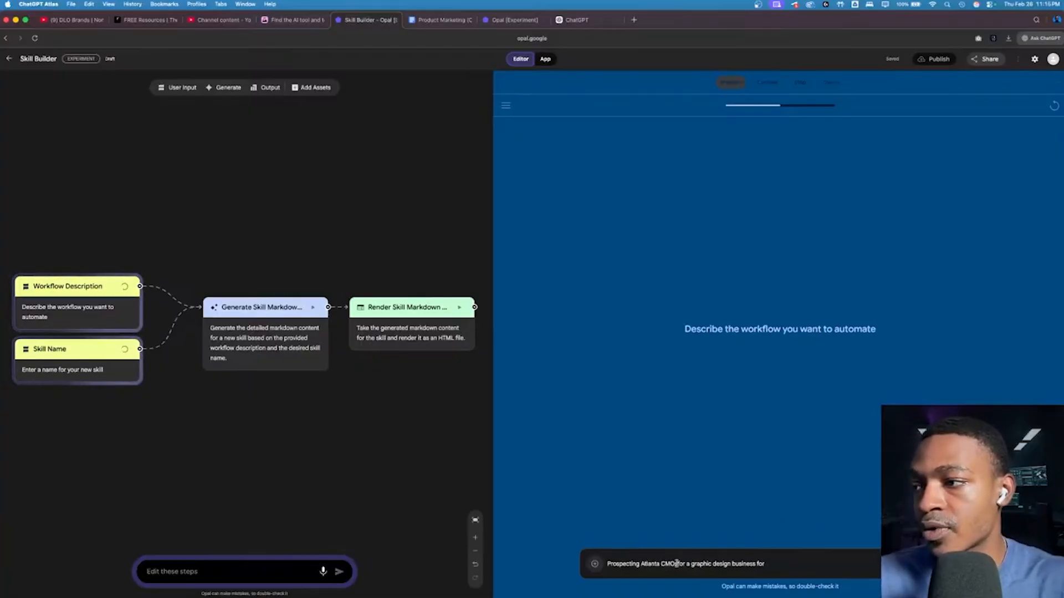
click(790, 563)
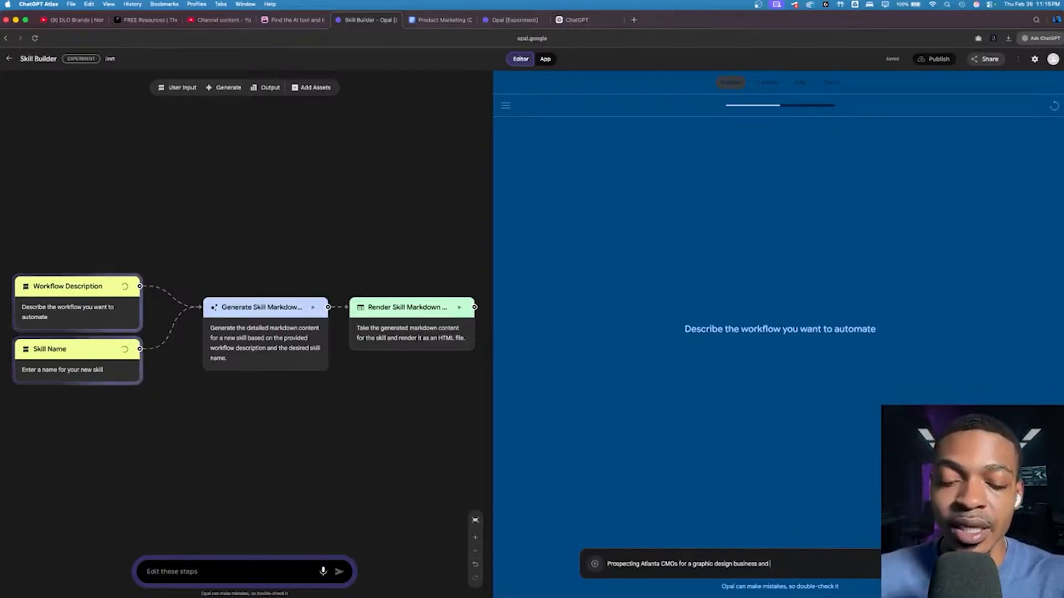
Step: Complete the description with "creating a analysis of their brand" and what it should find, submit it, and name the skill "Master Prospector"
text(reating a)
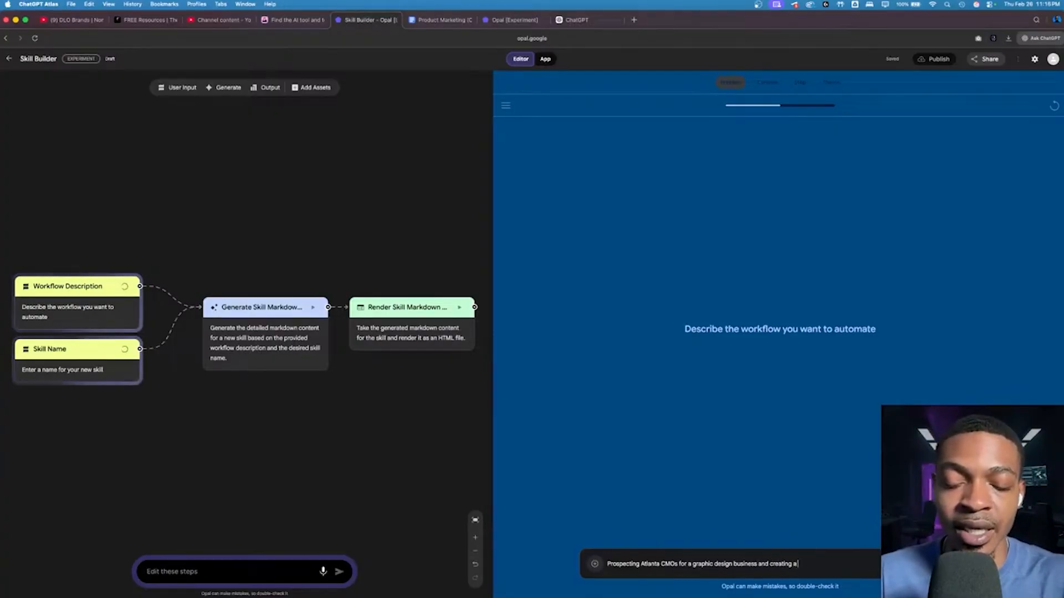
text( analysis of their)
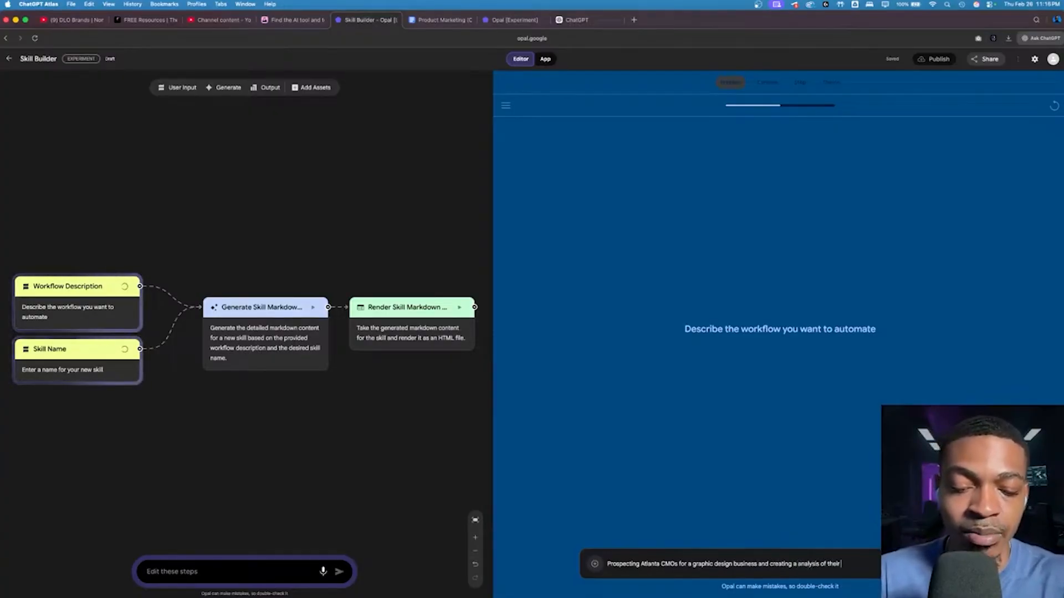
text( brand to find g)
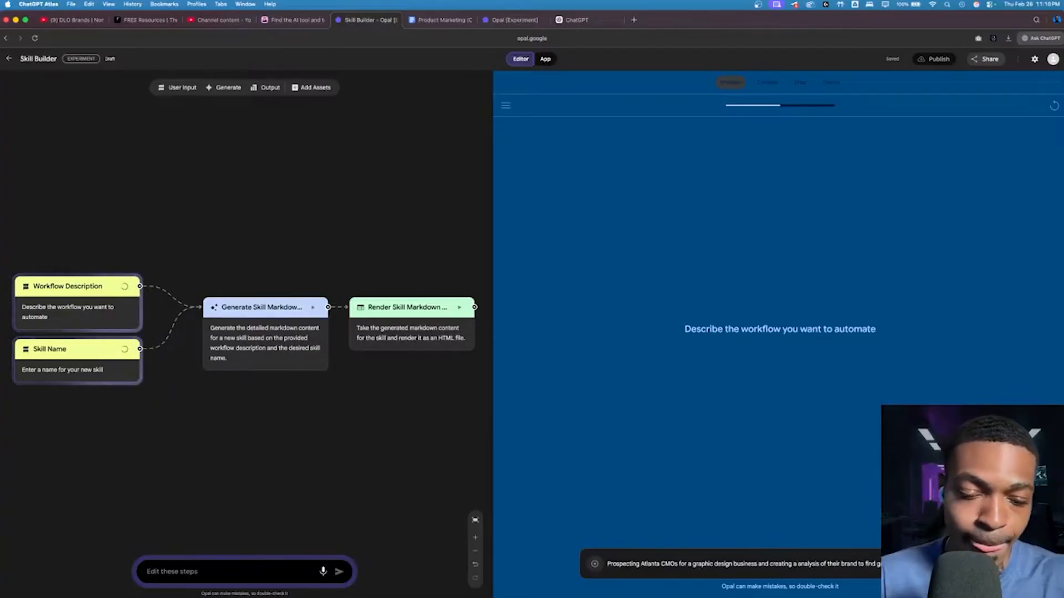
text( potential)
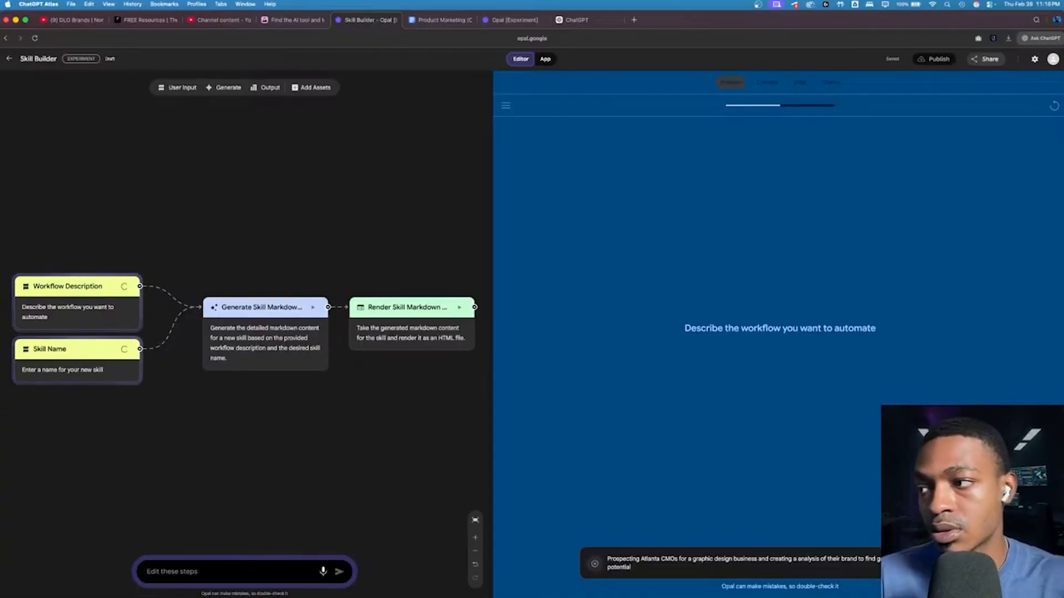
key(Return)
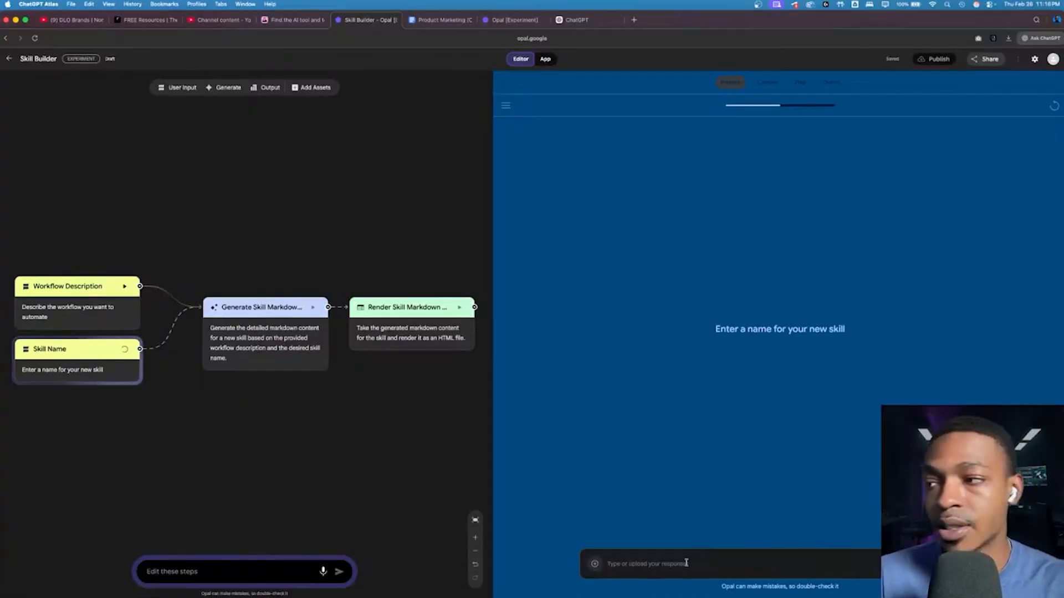
text(Master Prospector)
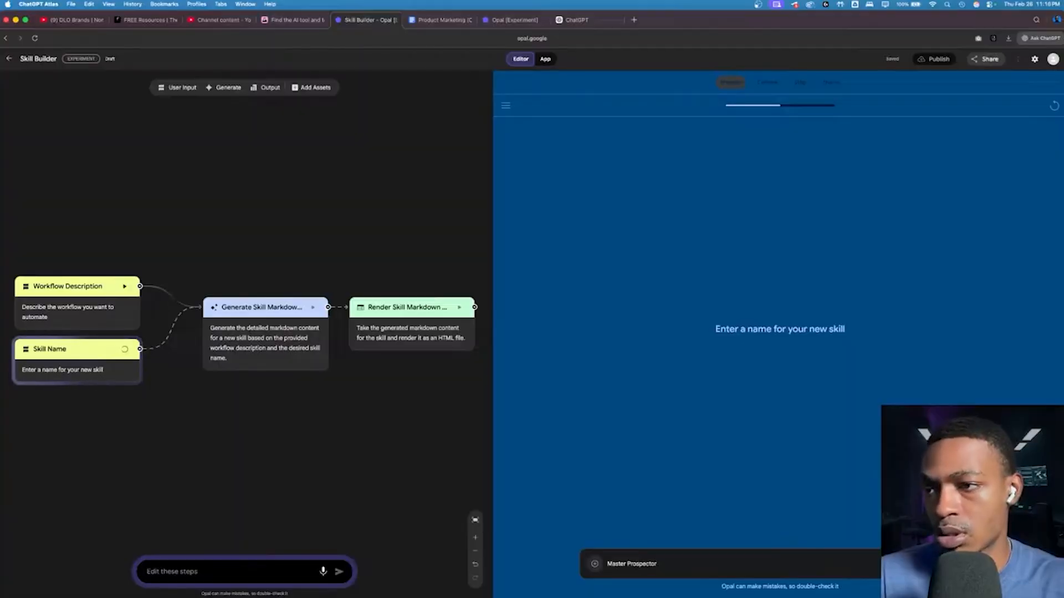
key(Return)
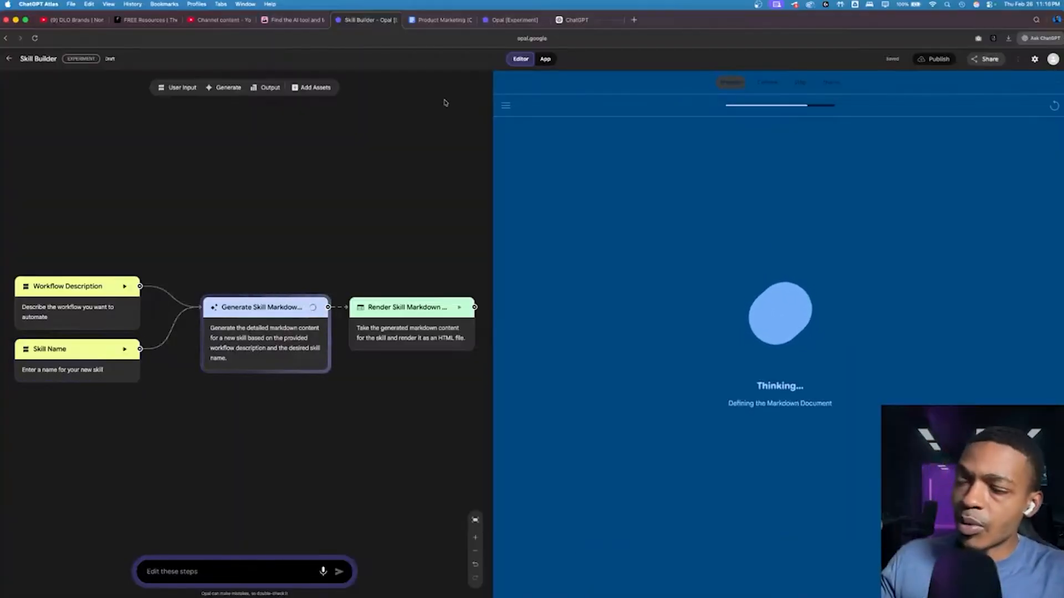
Step: Inspect the settings of the Workflow Description, Skill Name, Generate Skill Markdown and Render Skill Markdown steps during the run
click(193, 575)
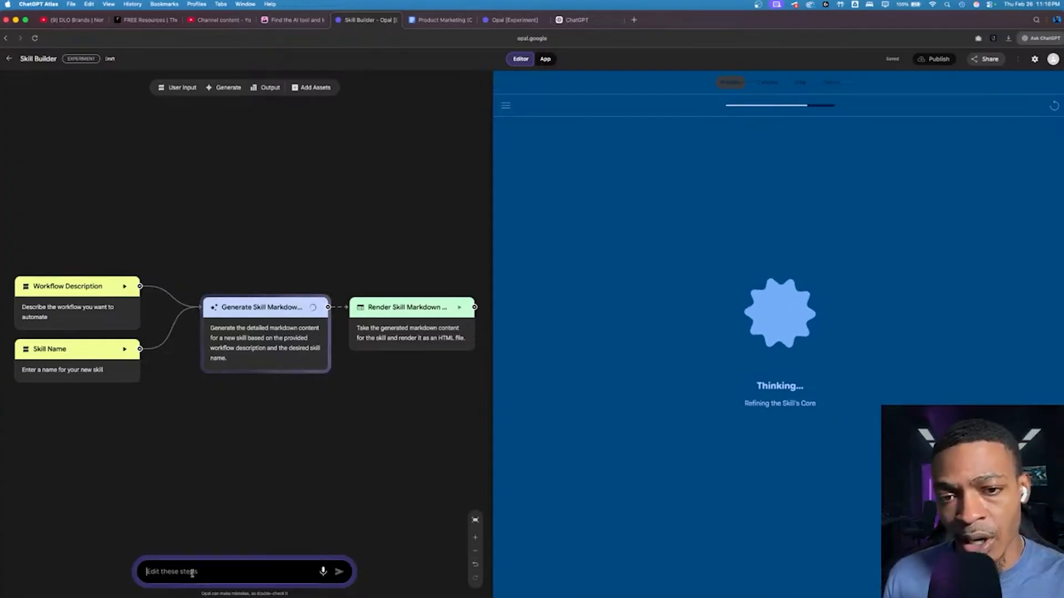
click(65, 311)
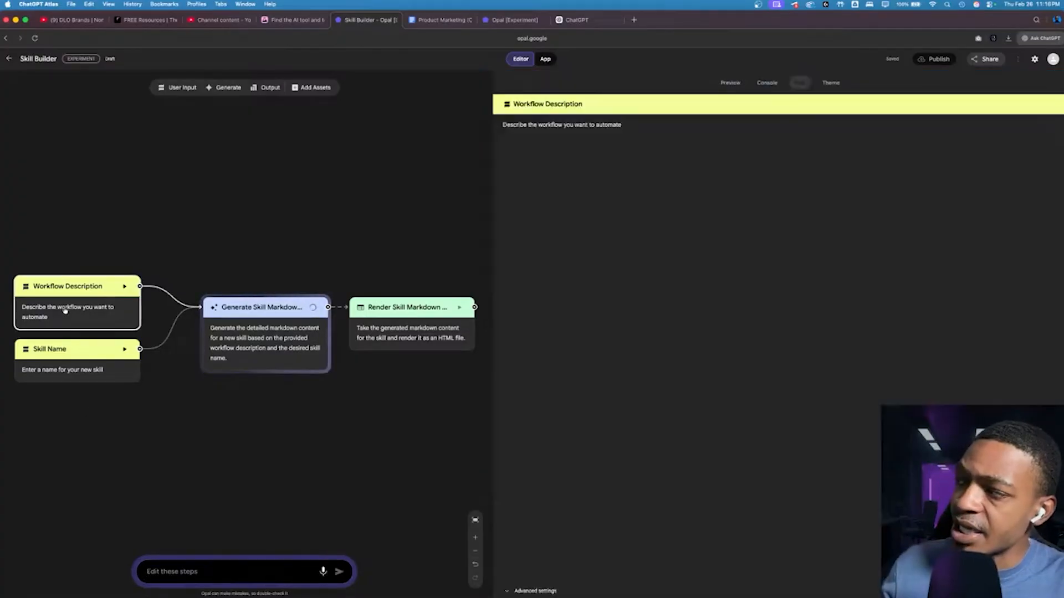
click(66, 348)
click(246, 341)
click(409, 310)
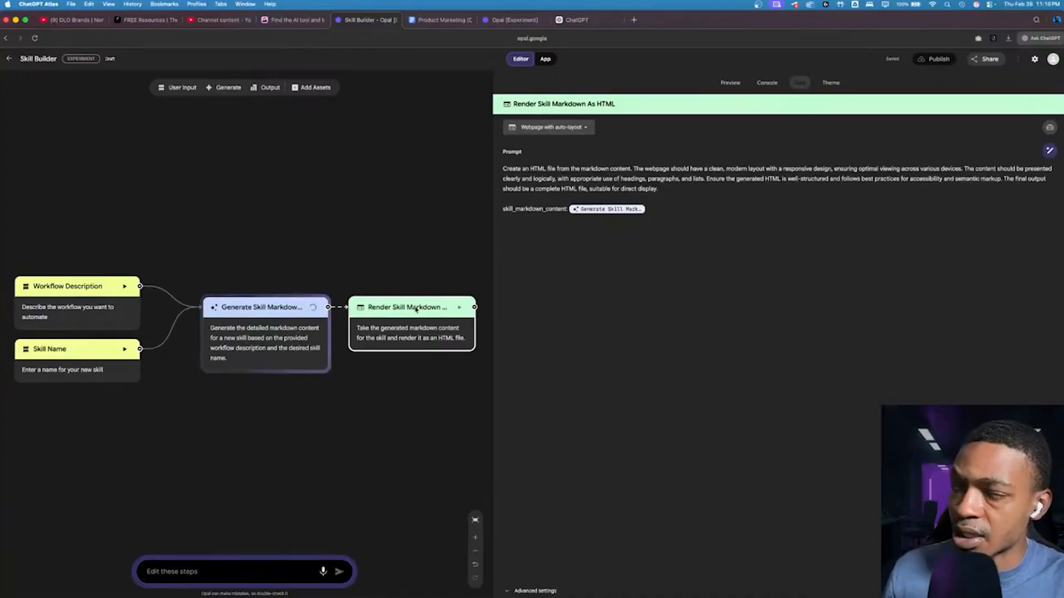
Step: Return to the app preview and read through the generated Master Prospector skill's Purpose, Functionality and Usage sections
click(726, 84)
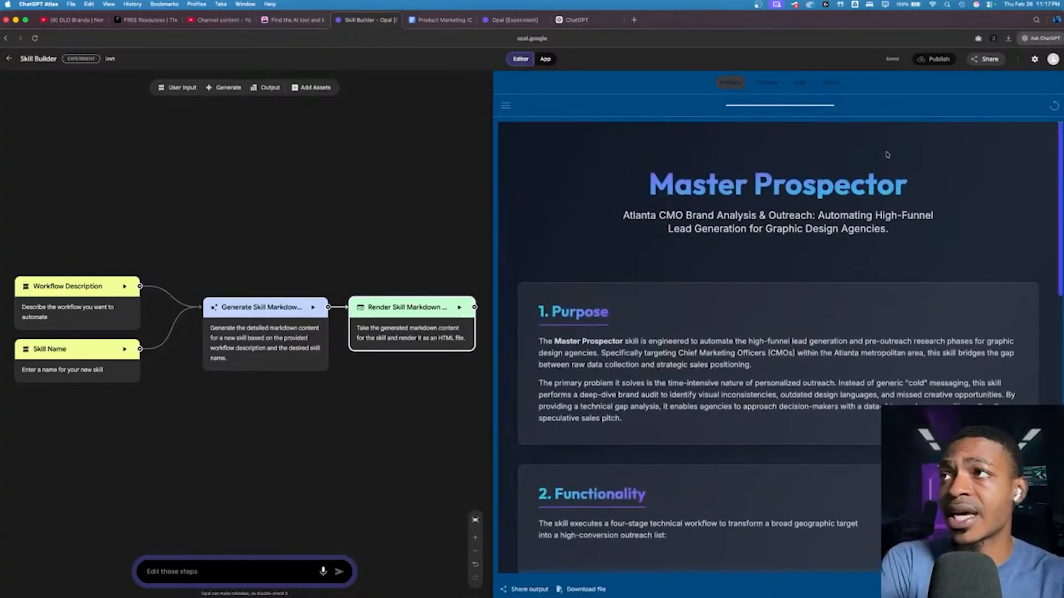
scroll(887, 154, down, 5)
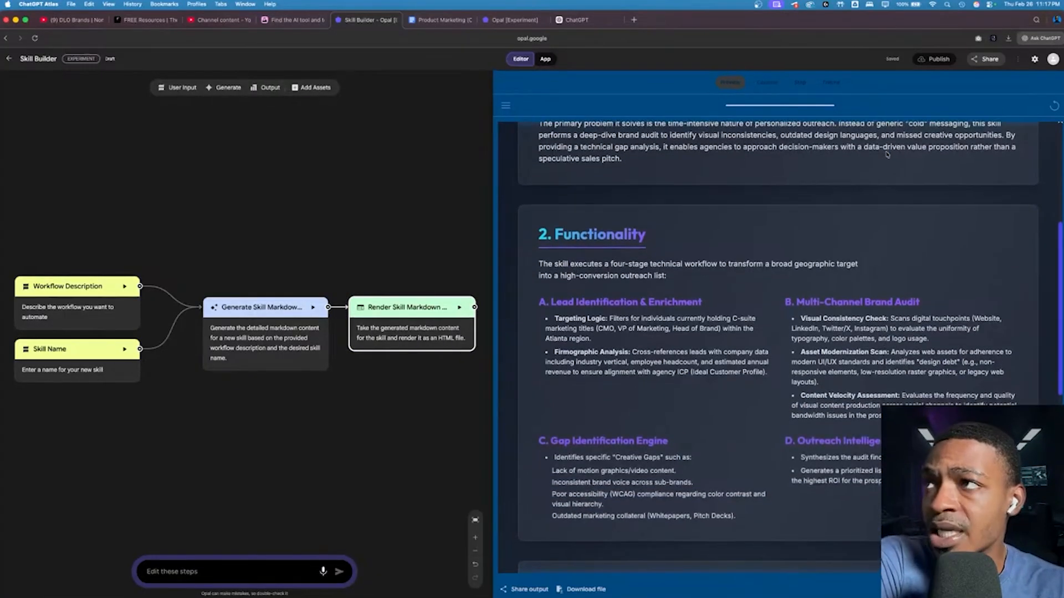
scroll(743, 280, down, 5)
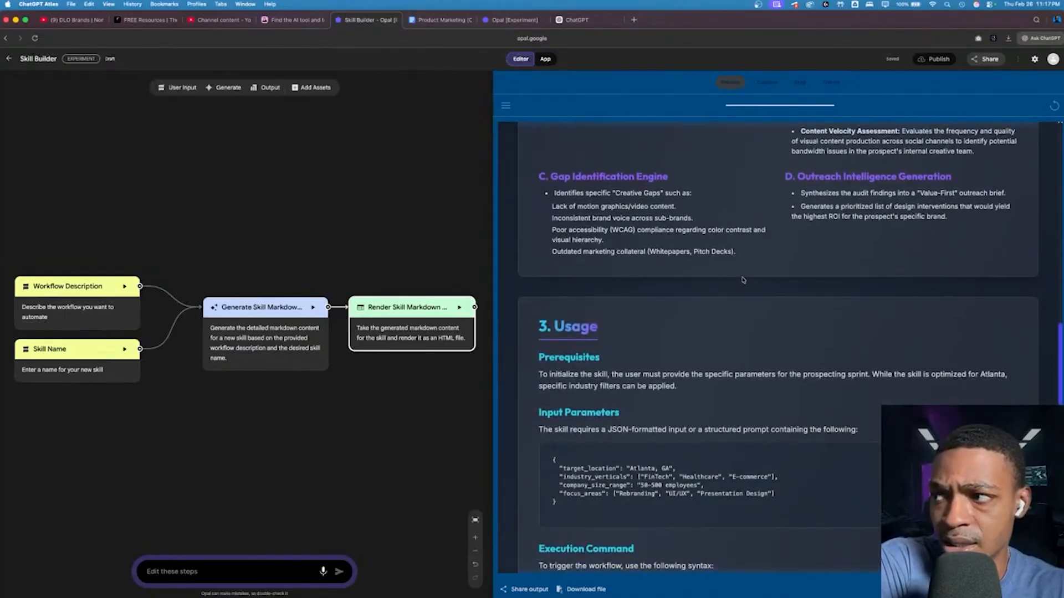
scroll(743, 280, down, 4)
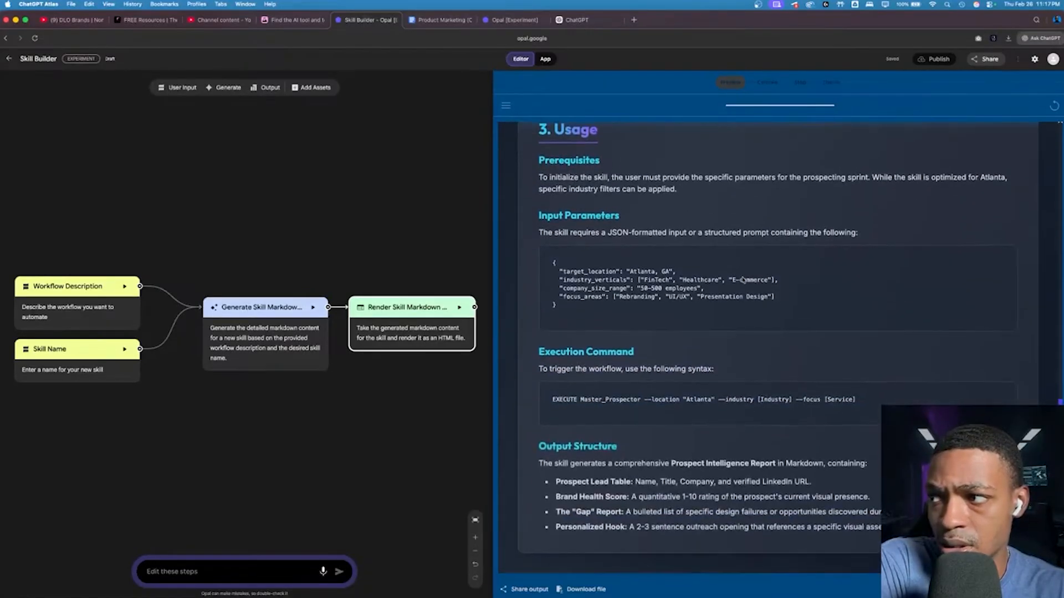
scroll(743, 280, up, 10)
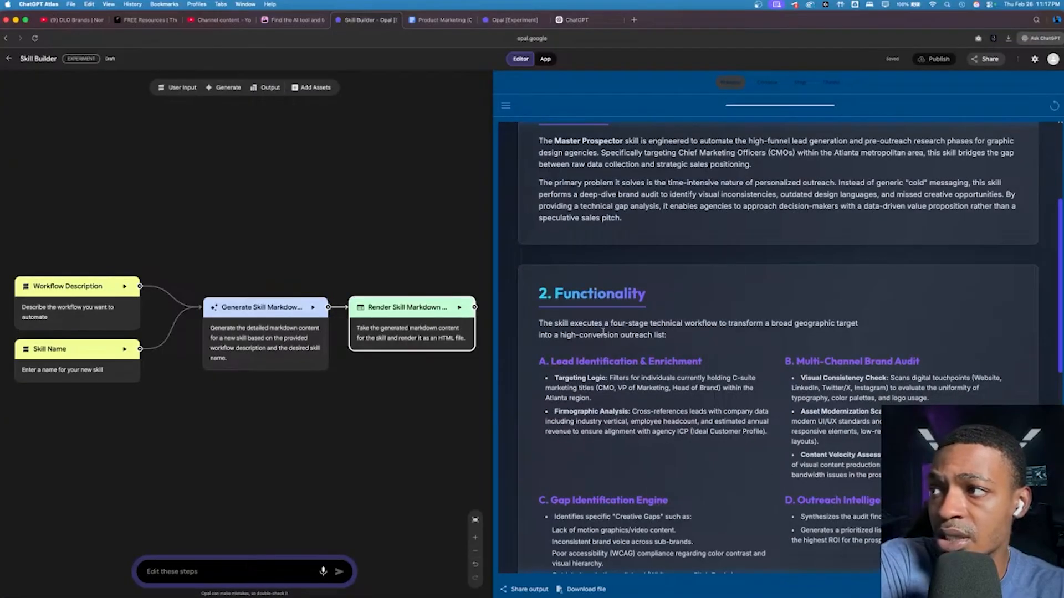
scroll(638, 325, down, 1)
scroll(610, 332, up, 5)
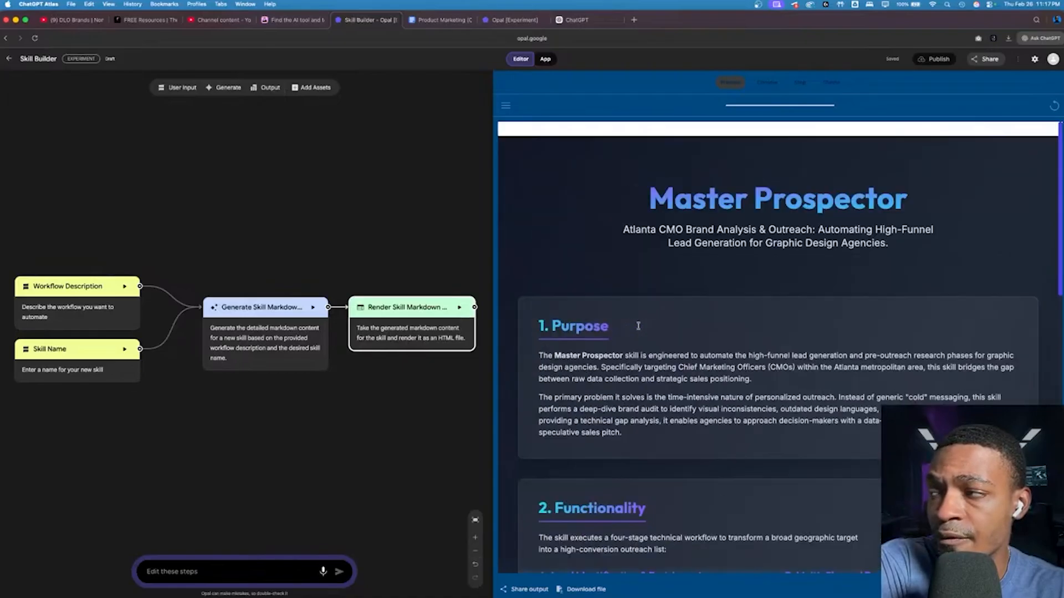
scroll(610, 348, down, 15)
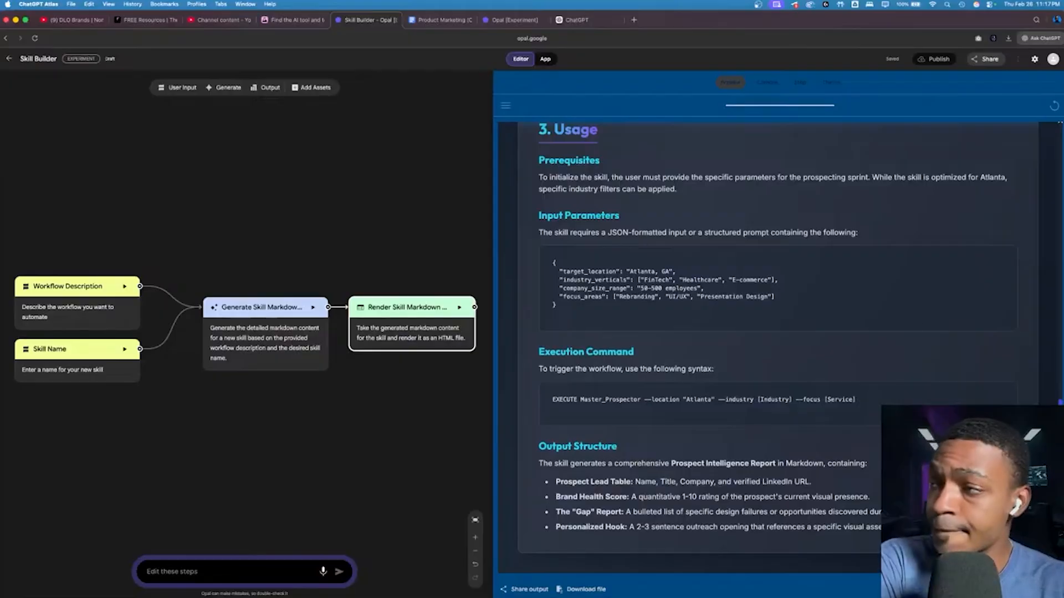
Step: Leave the Skill Builder app, create a new Opal app and begin its description with "Utilize an age"
click(306, 240)
click(9, 58)
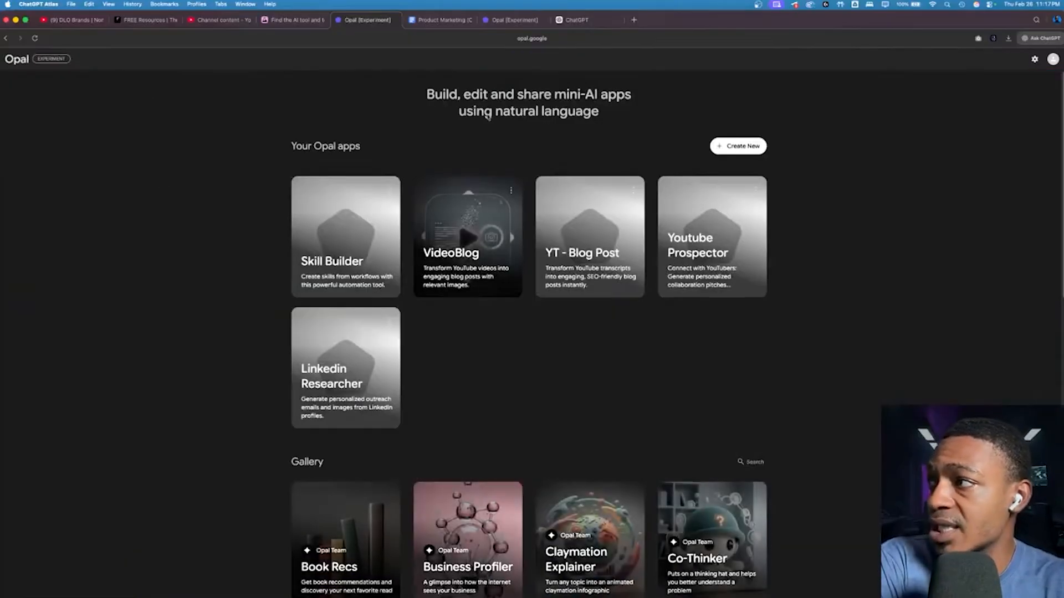
click(745, 146)
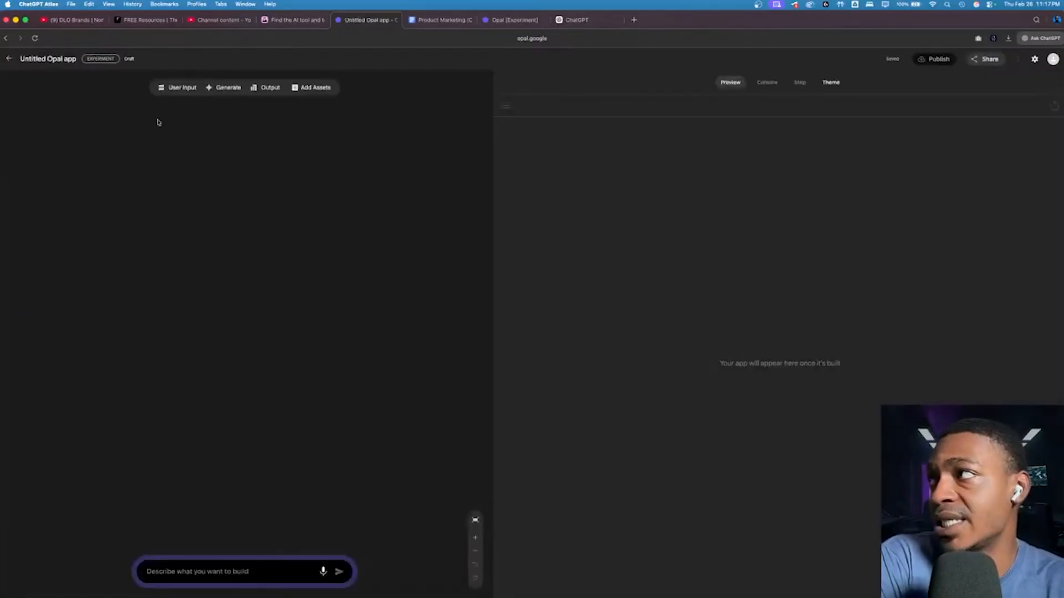
click(281, 578)
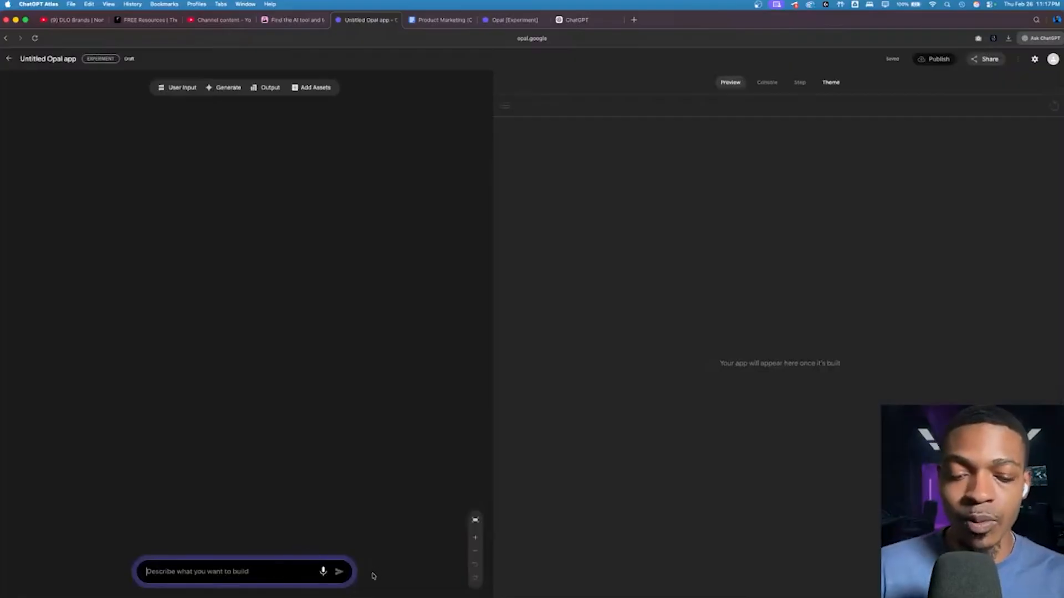
text(u)
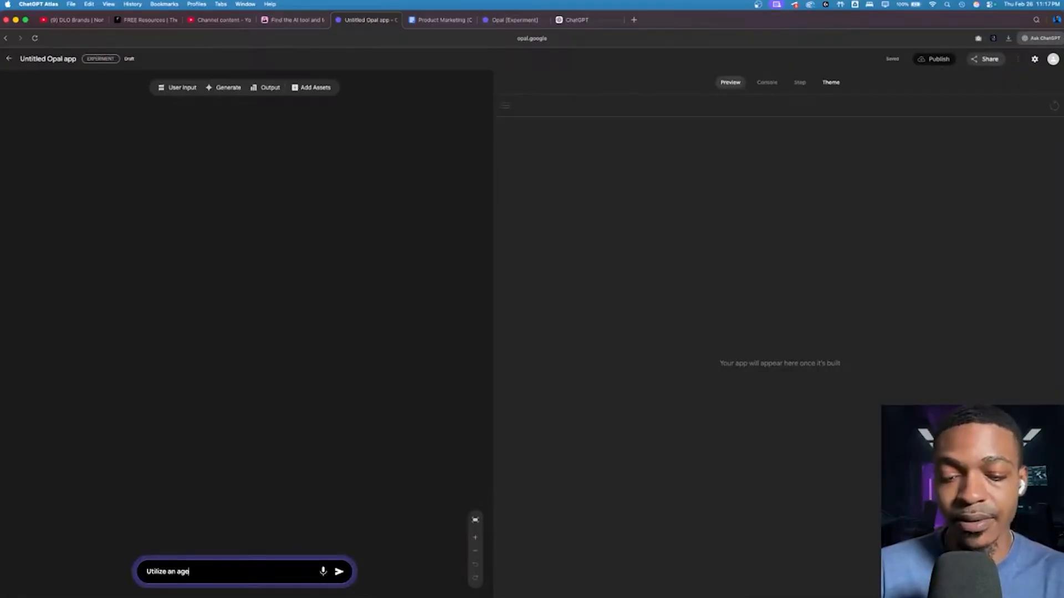
Step: Copy the "Decision Matrix Builder" prompt from ChatGPT's suggestions beside the Opal landing page
click(592, 20)
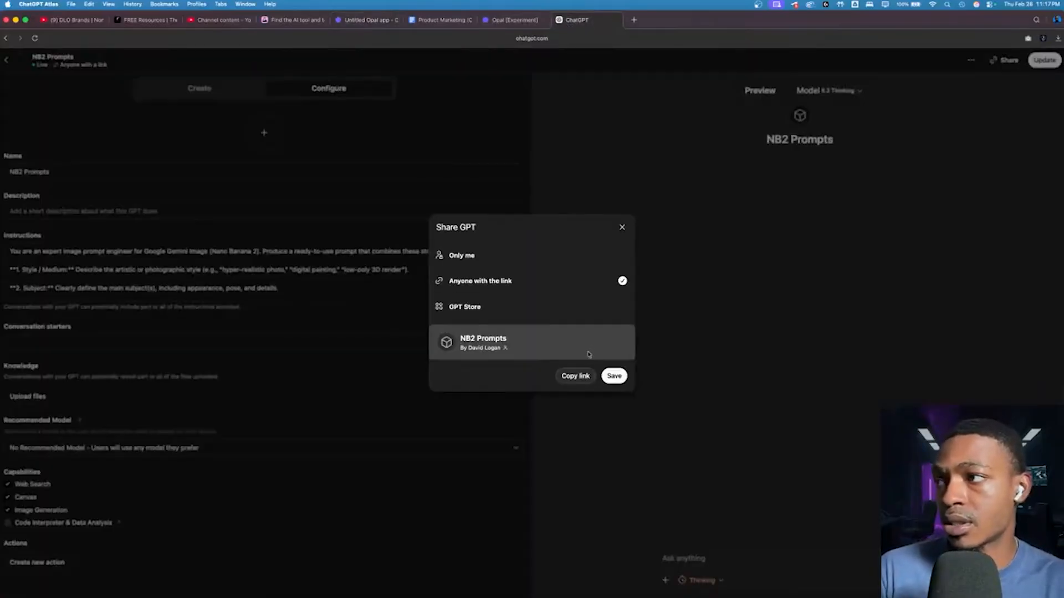
click(511, 22)
drag(909, 313, 643, 252)
scroll(769, 326, down, 10)
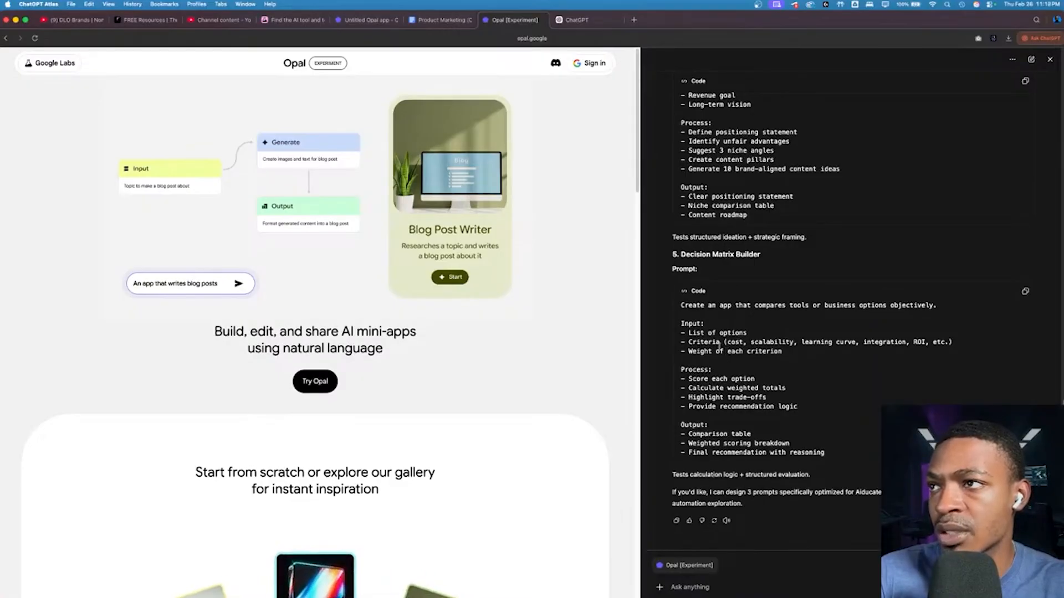
click(1025, 291)
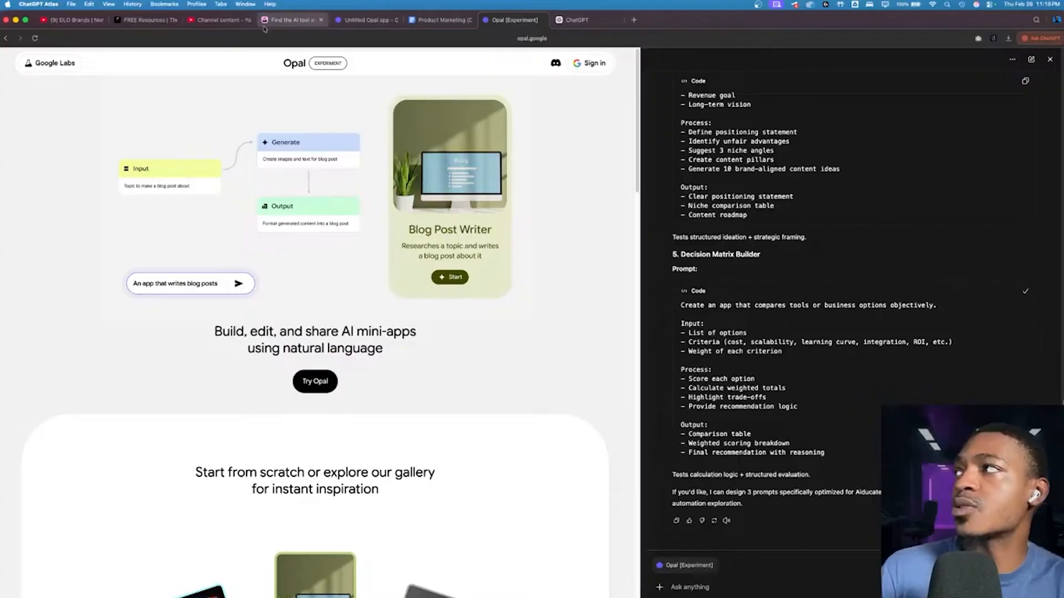
click(293, 20)
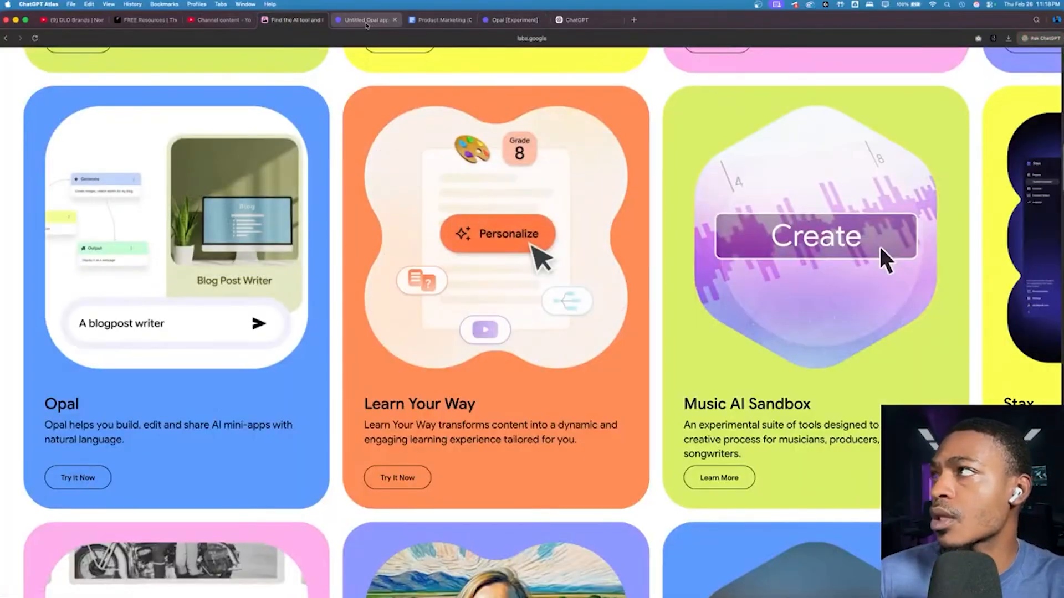
Step: Paste the copied Decision Matrix Builder prompt into the untitled Opal app's description and submit it to generate the app
click(367, 20)
drag(208, 570, 102, 565)
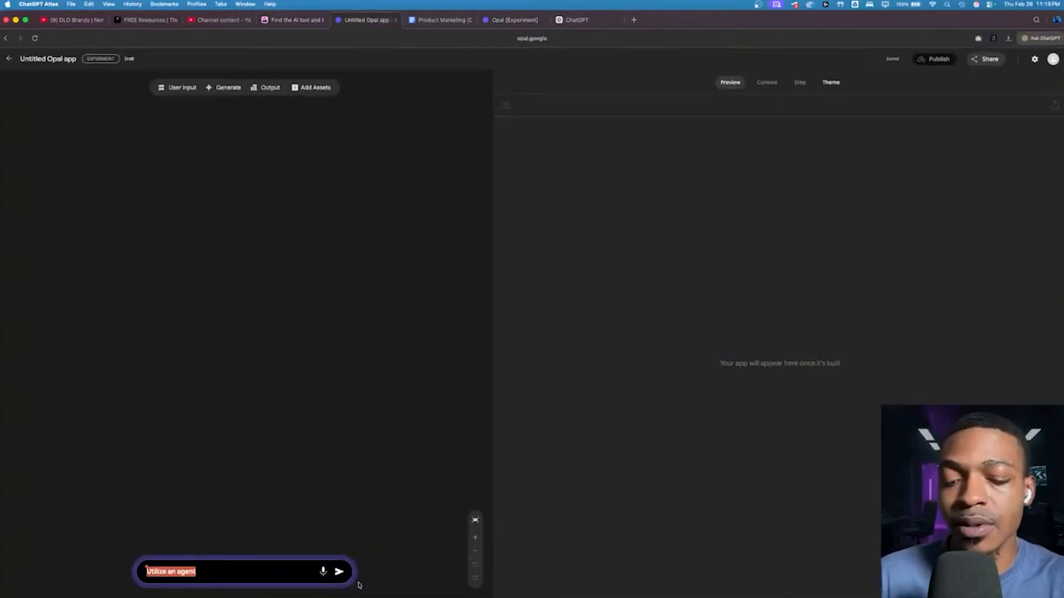
key(Right)
key(super+v)
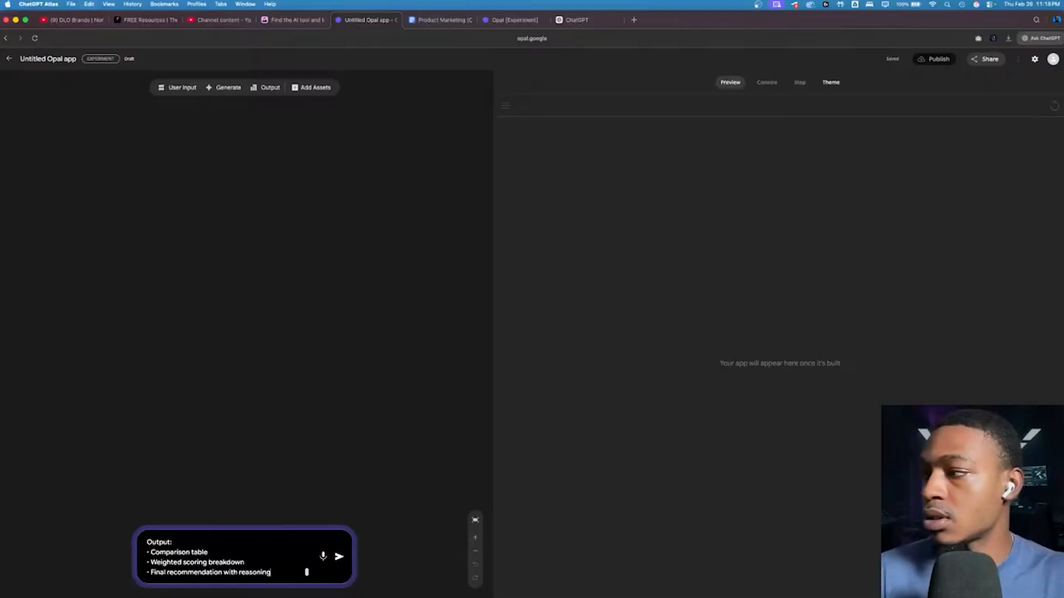
click(339, 557)
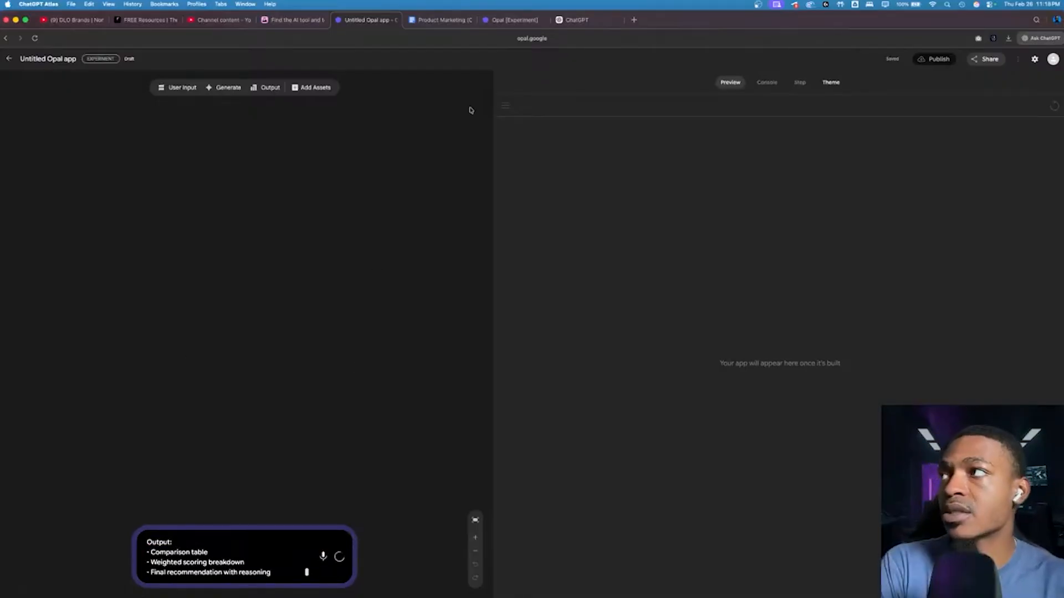
Step: Review the Decision Matrix Builder prompt's input, process and output requirements in ChatGPT beside the Opal landing page
click(514, 19)
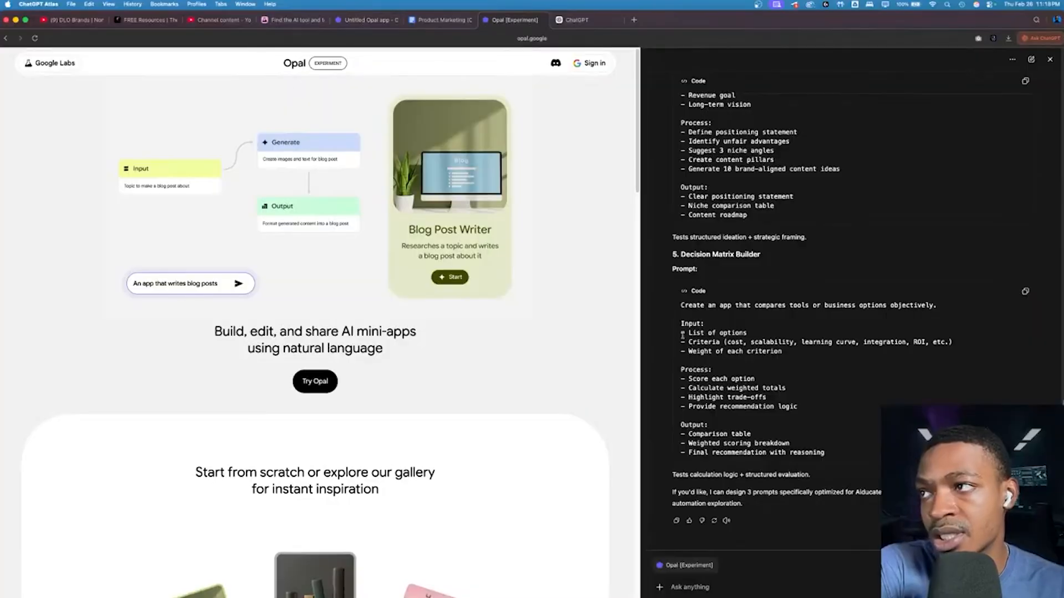
drag(681, 306, 747, 398)
click(826, 414)
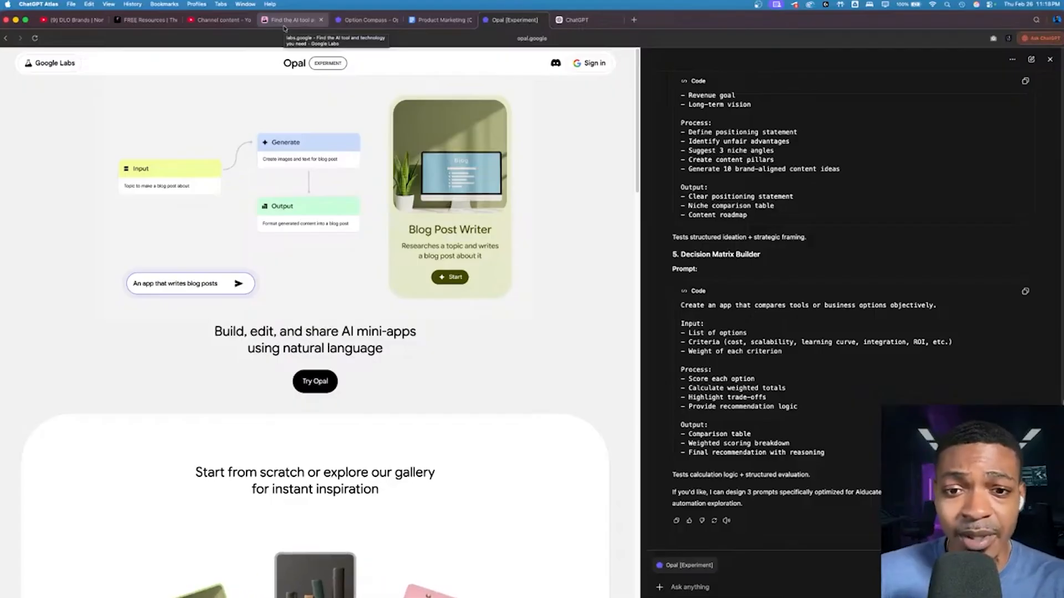
click(283, 21)
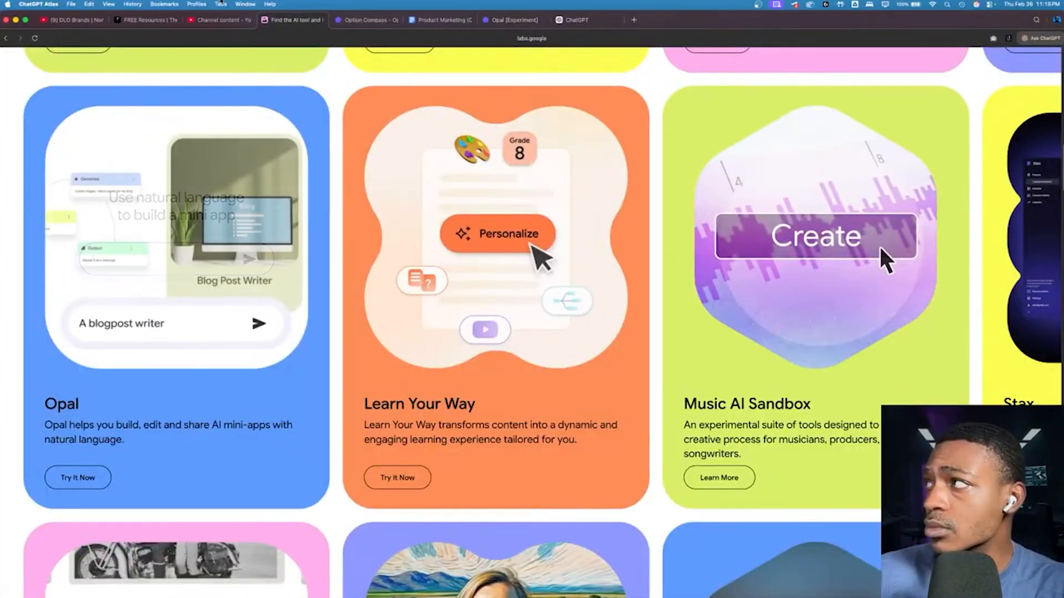
Step: Return to the generated Option Compass app and inspect its Analyze Options And Generate Report, Options List, Comparison Criteria and Criteria Weights steps
click(345, 20)
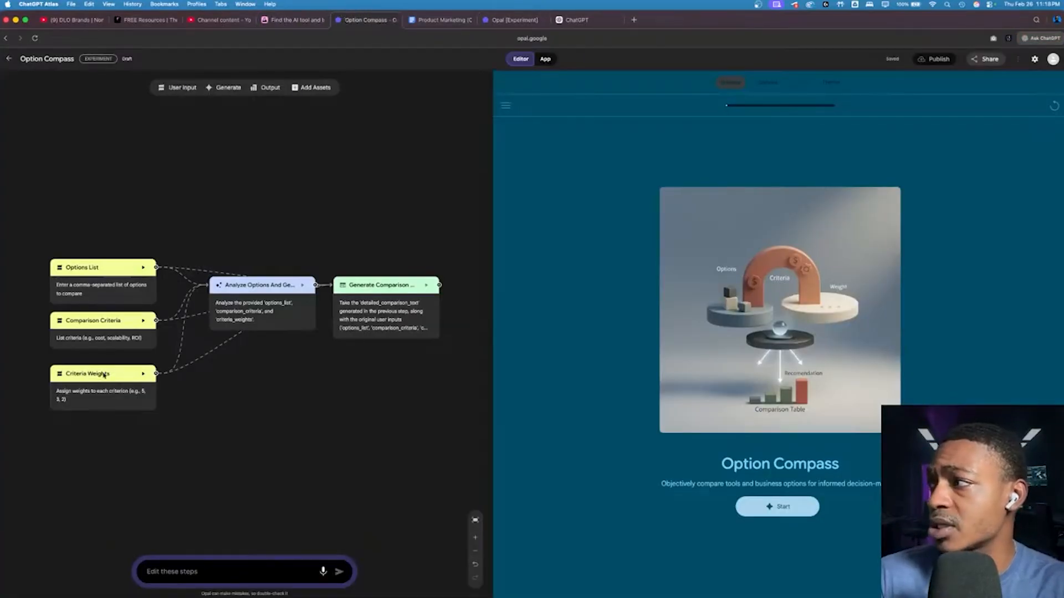
scroll(103, 375, up, 2)
click(281, 282)
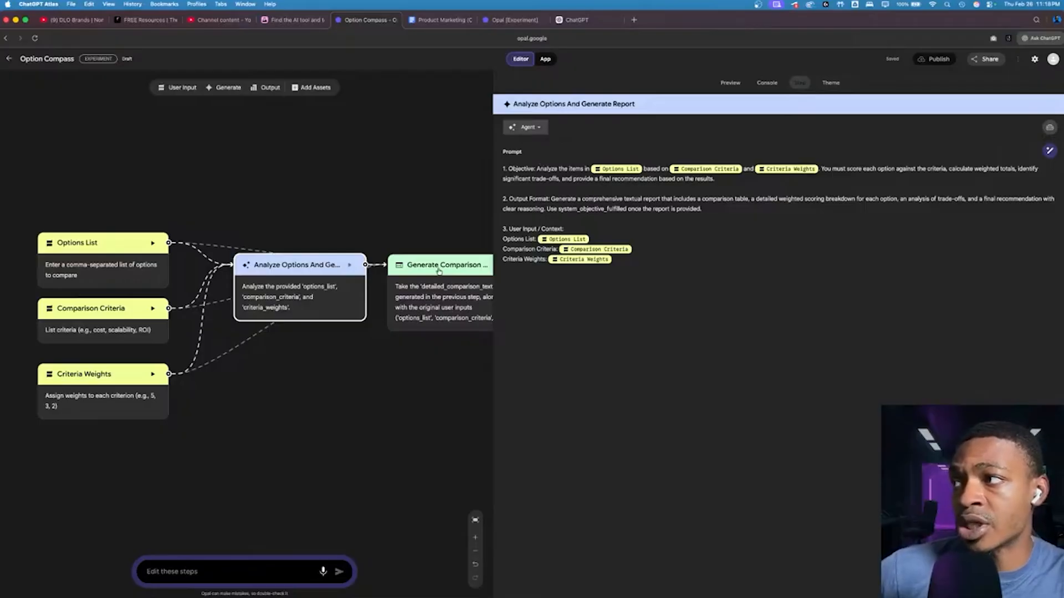
click(134, 284)
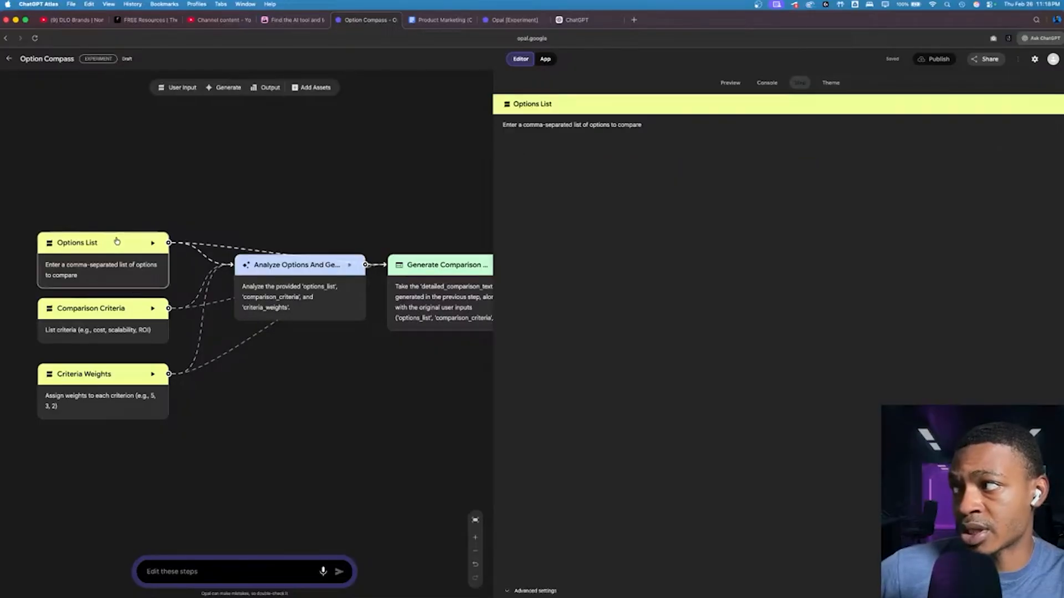
click(99, 323)
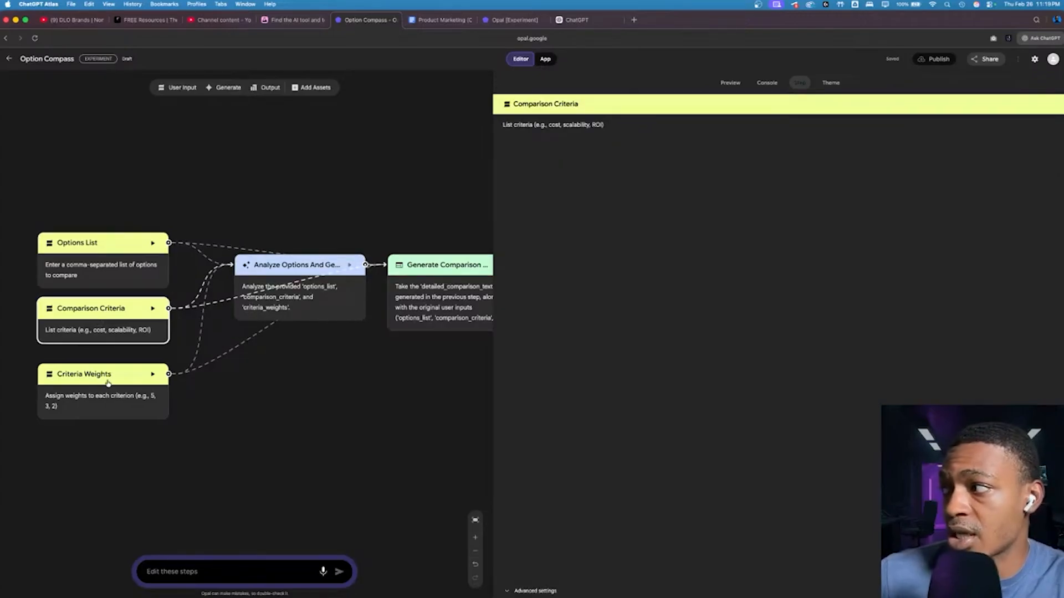
click(108, 379)
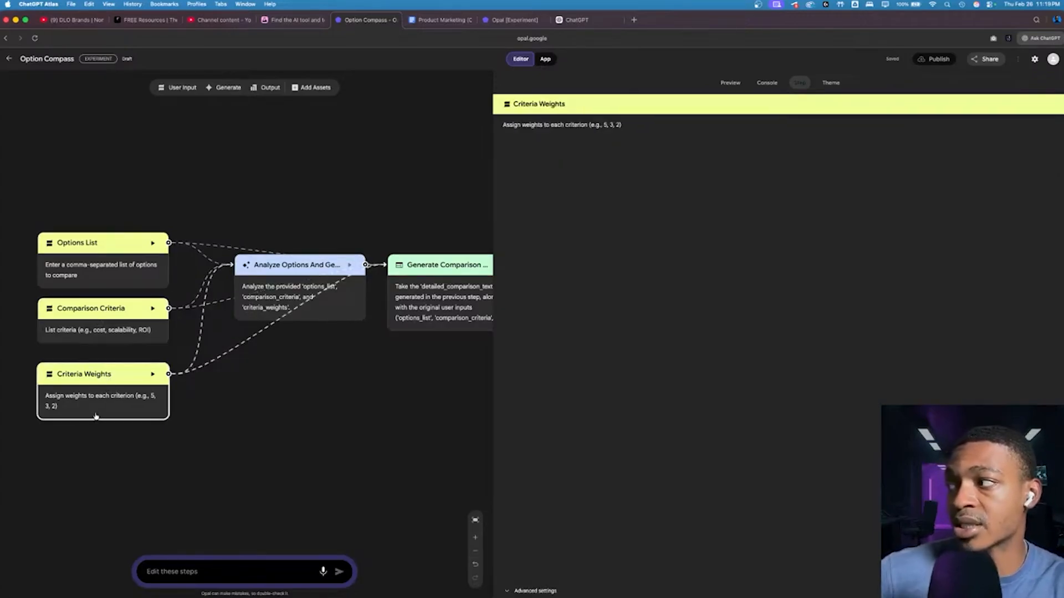
click(85, 266)
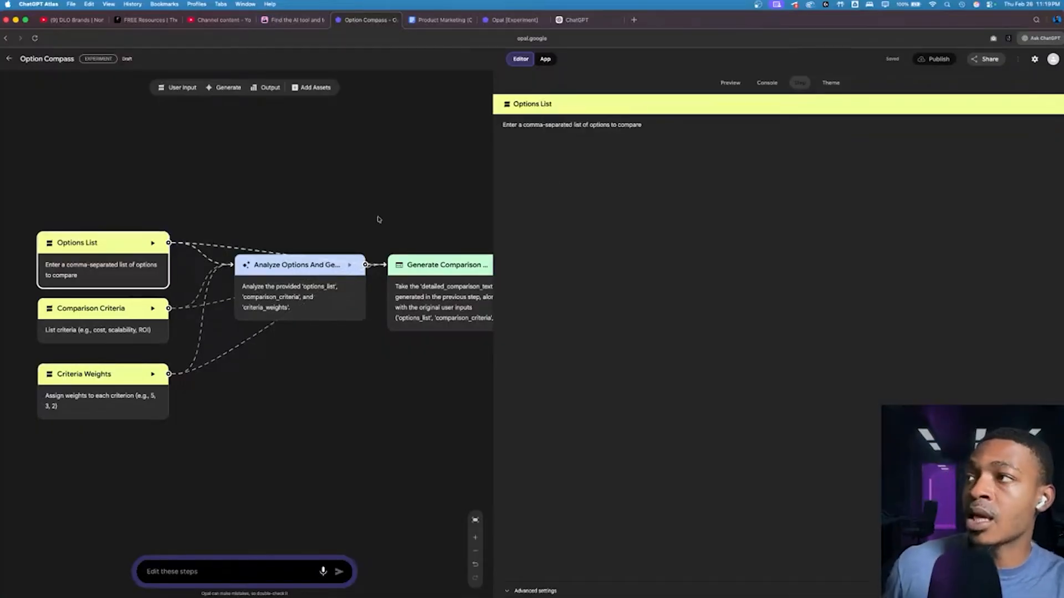
Step: Start the Option Compass app in its preview and open the response field for the options list
click(730, 82)
click(778, 506)
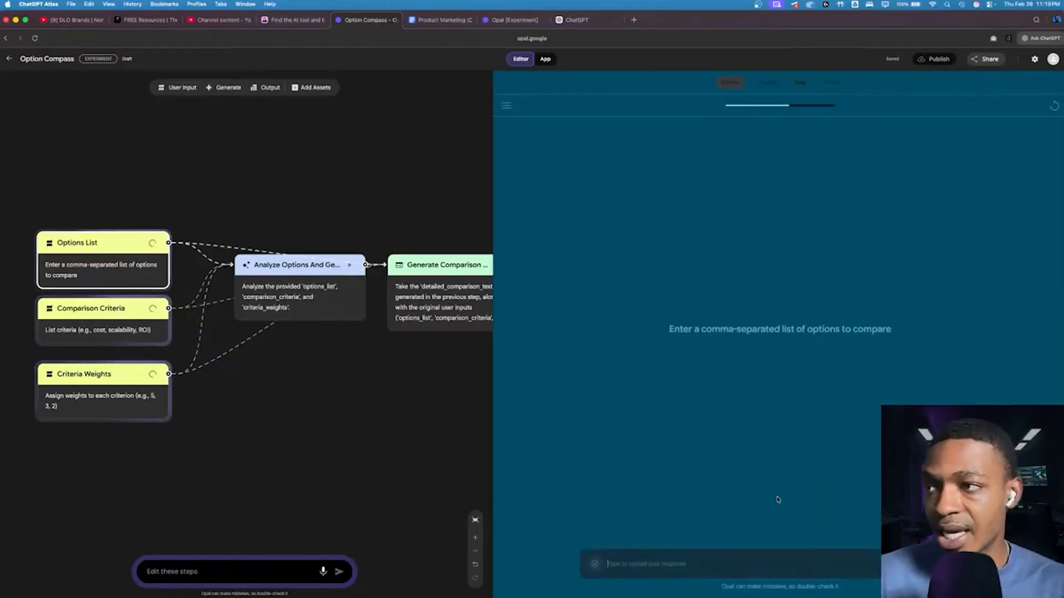
click(670, 566)
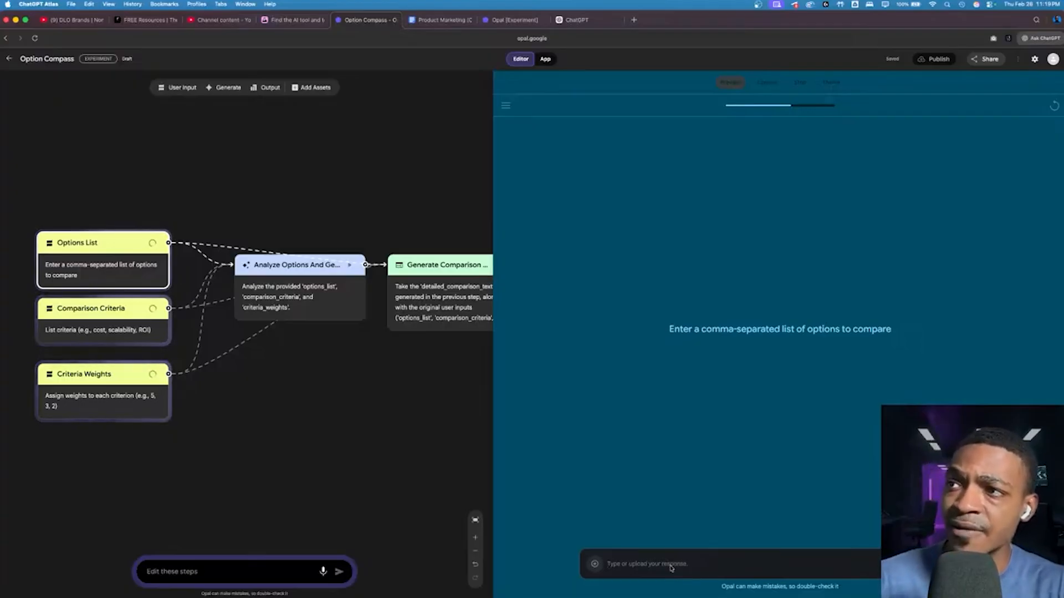
Step: Switch to the ChatGPT conversation beside the Opal landing page and ask it "give me inputs for #5"
click(498, 20)
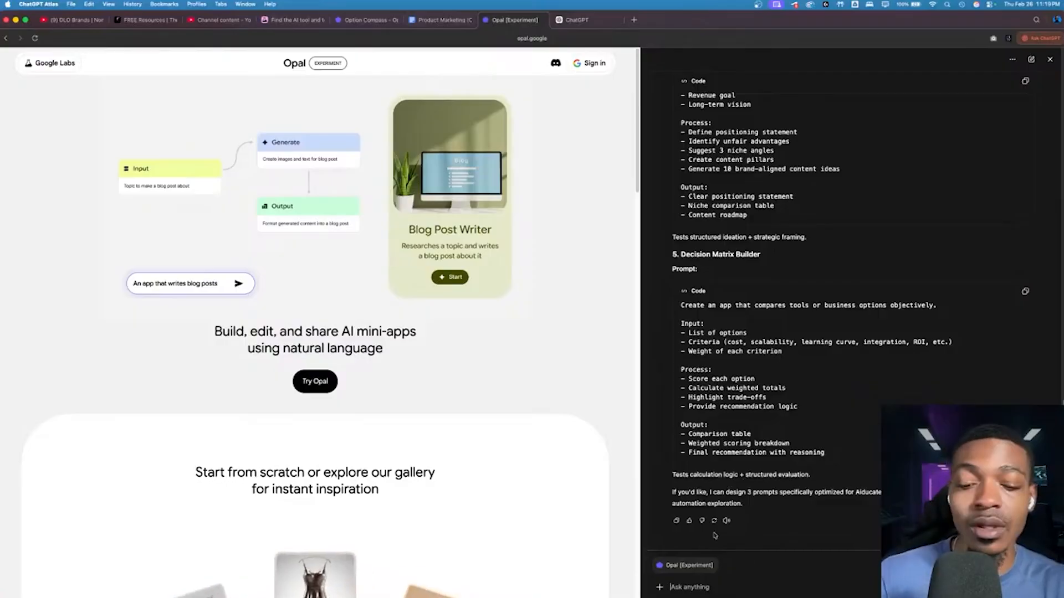
text(give me inp)
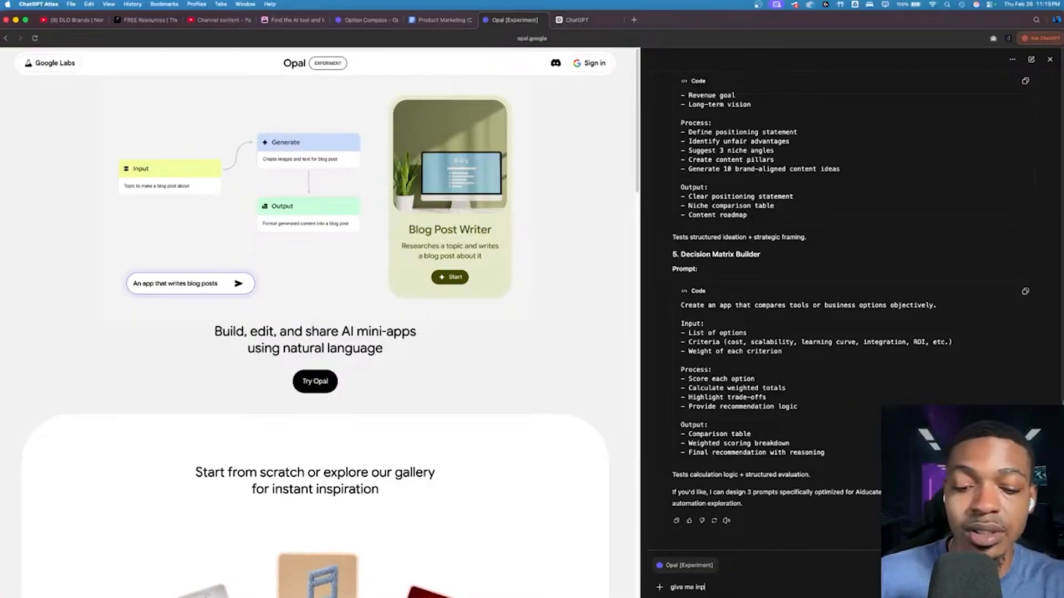
text(uts for #)
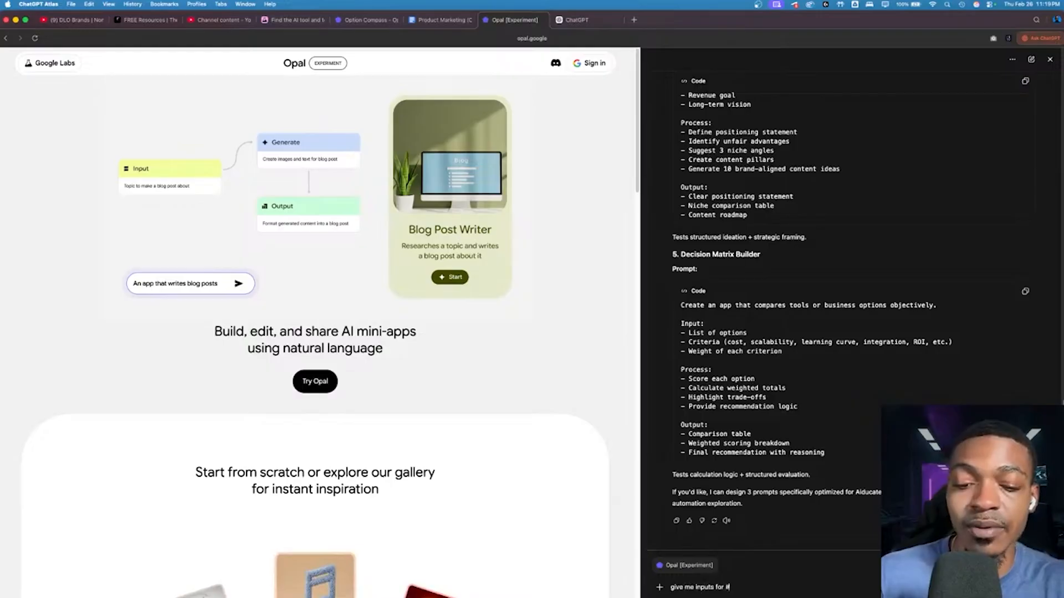
text(5)
key(Return)
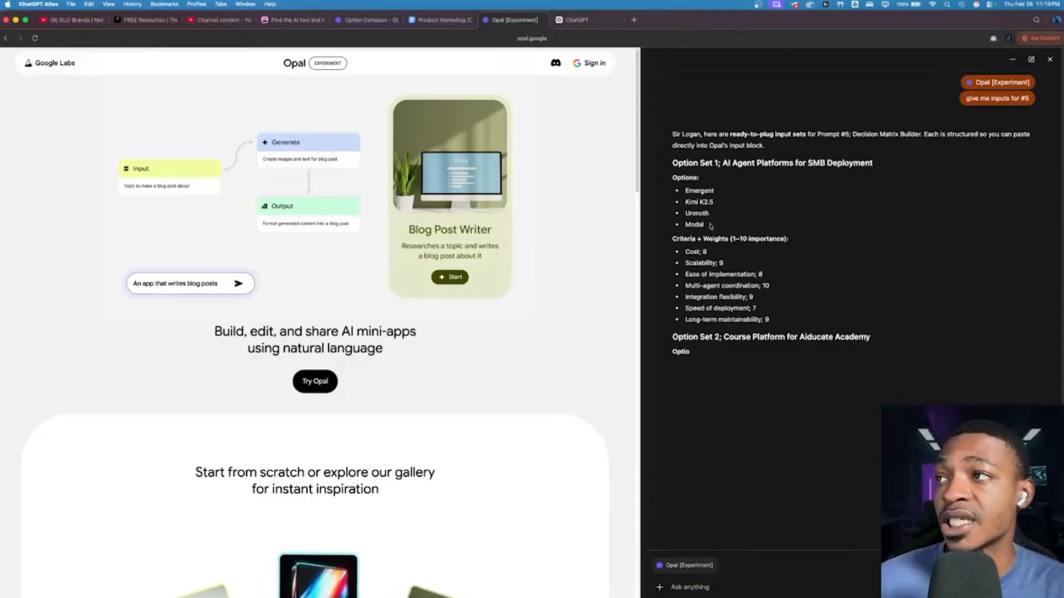
Step: Copy the Option Set 1 options Emergent, Kimi K2.5, Unmoth and Modal from ChatGPT and paste them as Option Compass's options response
mouse_move(685, 224)
mouse_down()
mouse_move(683, 193)
mouse_move(698, 221)
mouse_move(685, 199)
mouse_move(712, 204)
mouse_move(703, 233)
mouse_up()
click(710, 226)
click(685, 188)
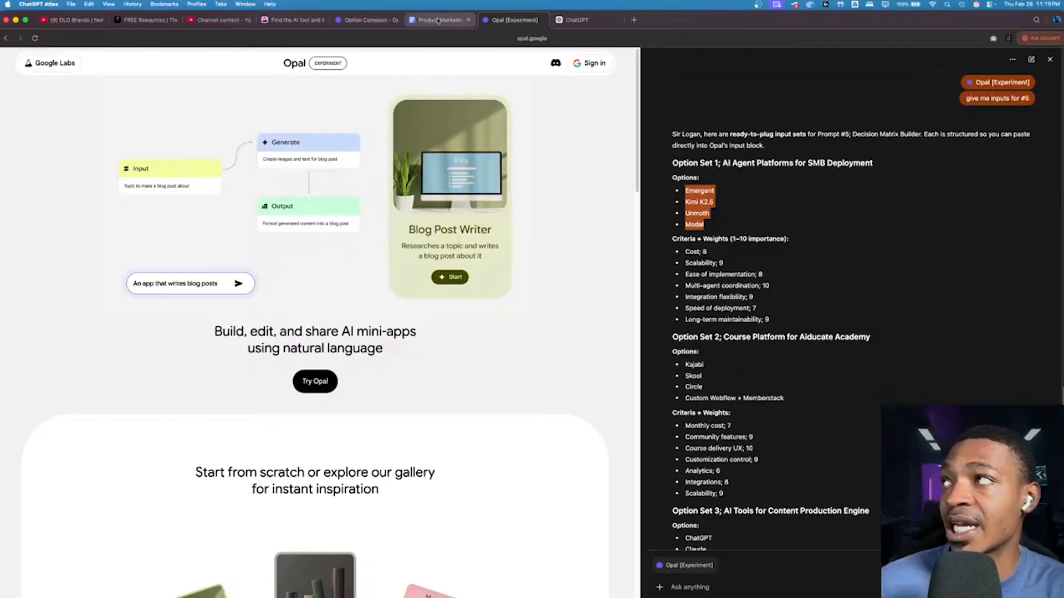
click(365, 20)
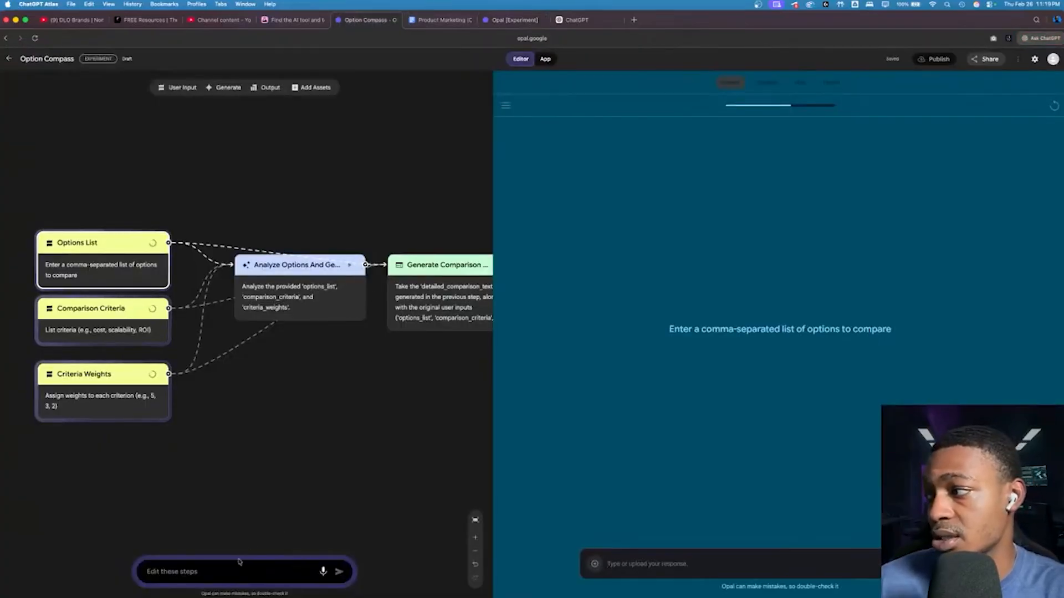
click(642, 565)
text(Unmoth Modal)
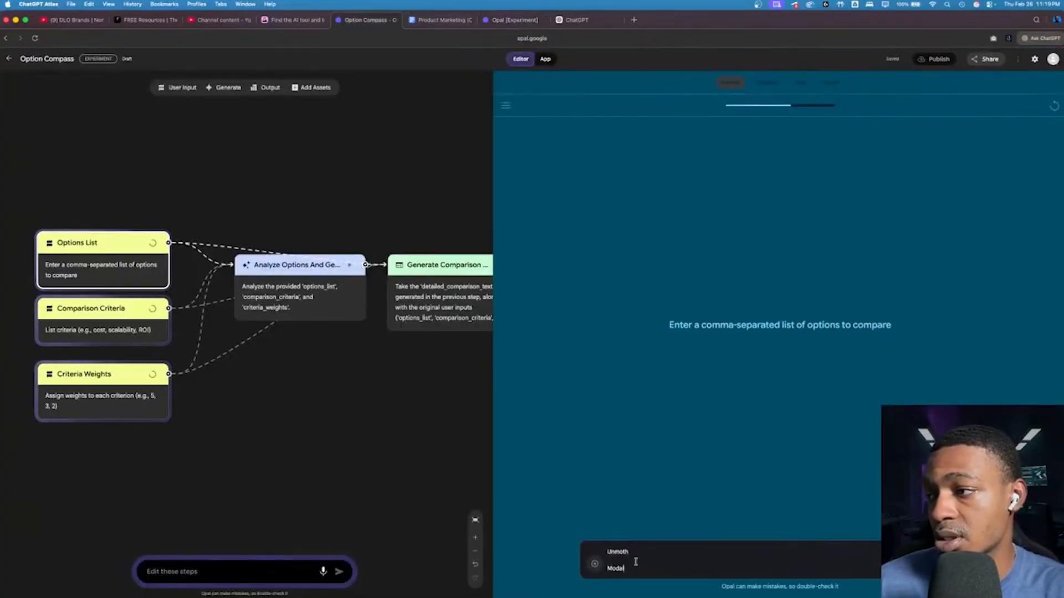
Step: Reformat the pasted options as the comma-separated line "Emergent, Kimi K2.5, Unmoth, Modal" and submit it
click(607, 568)
key(BackSpace)
key(BackSpace)
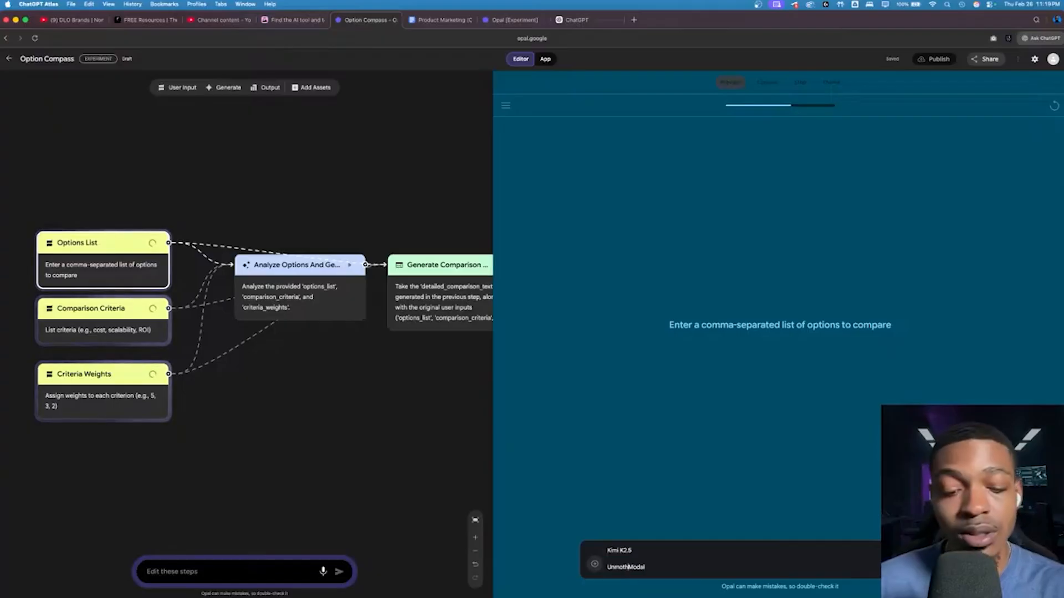
text(,)
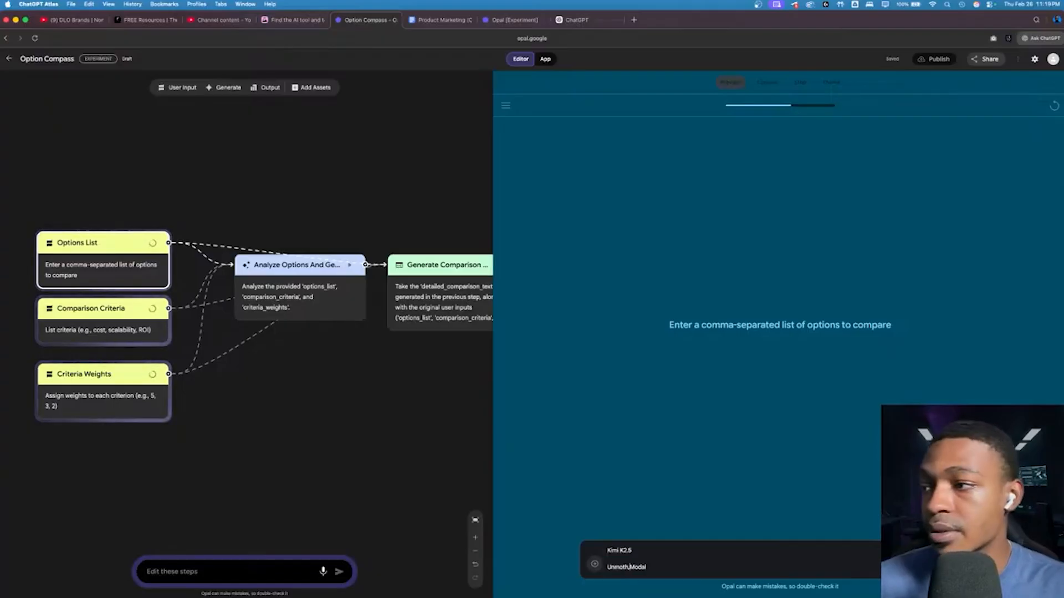
click(608, 566)
key(BackSpace)
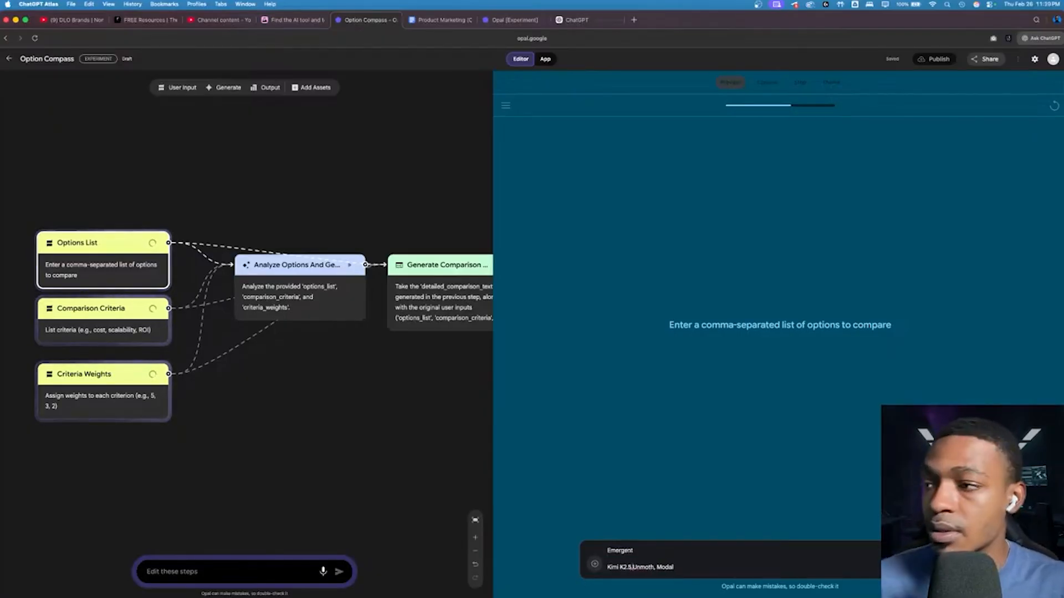
text(,)
click(608, 567)
key(BackSpace)
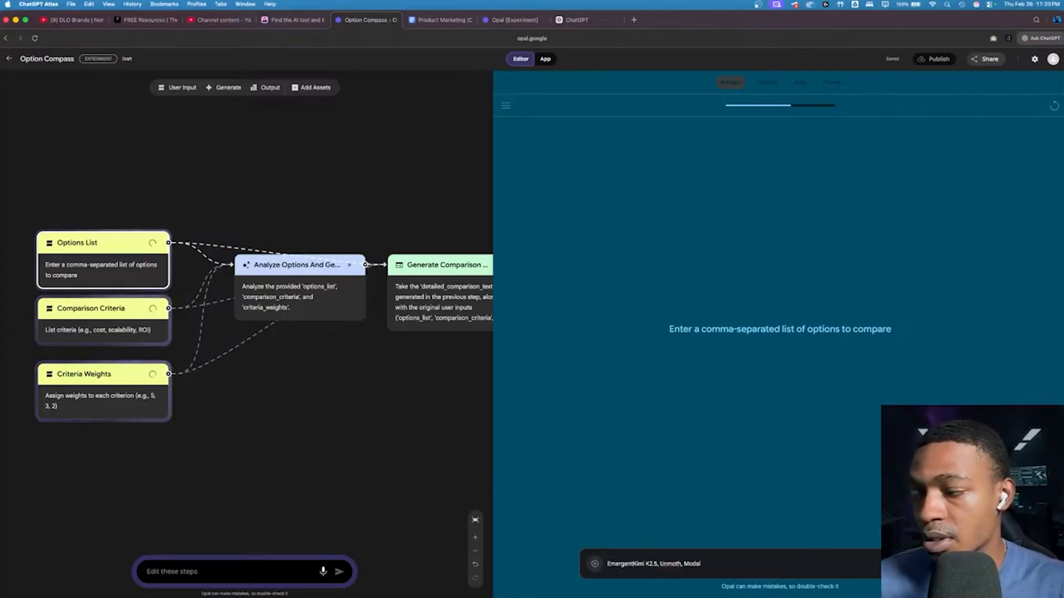
text(,)
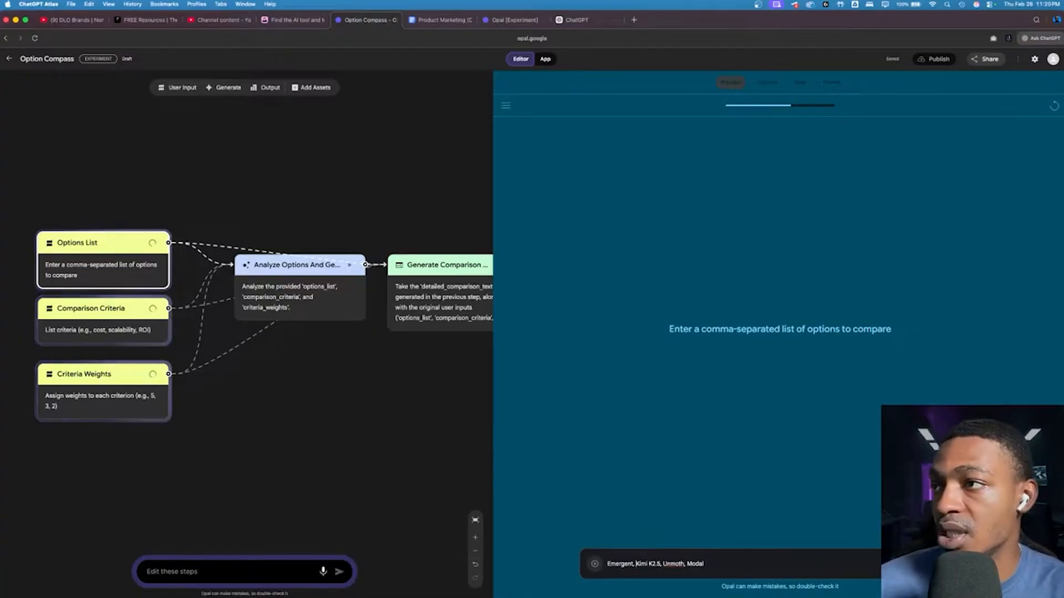
key(Return)
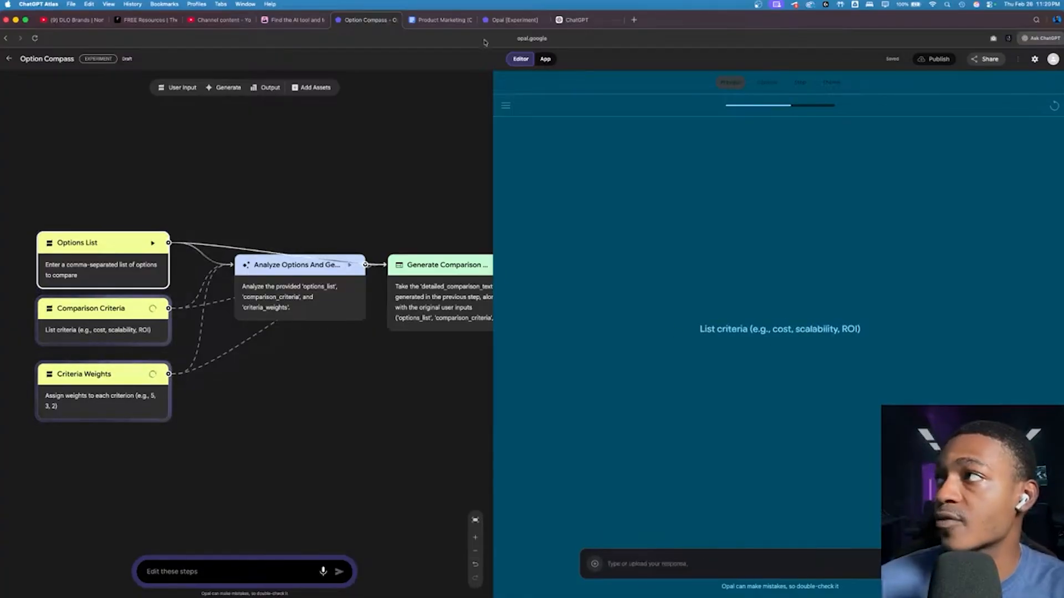
Step: Copy Option Set 1's weighted criteria, from Cost to Long-term maintainability, from ChatGPT and submit them as Option Compass's comparison criteria
click(514, 20)
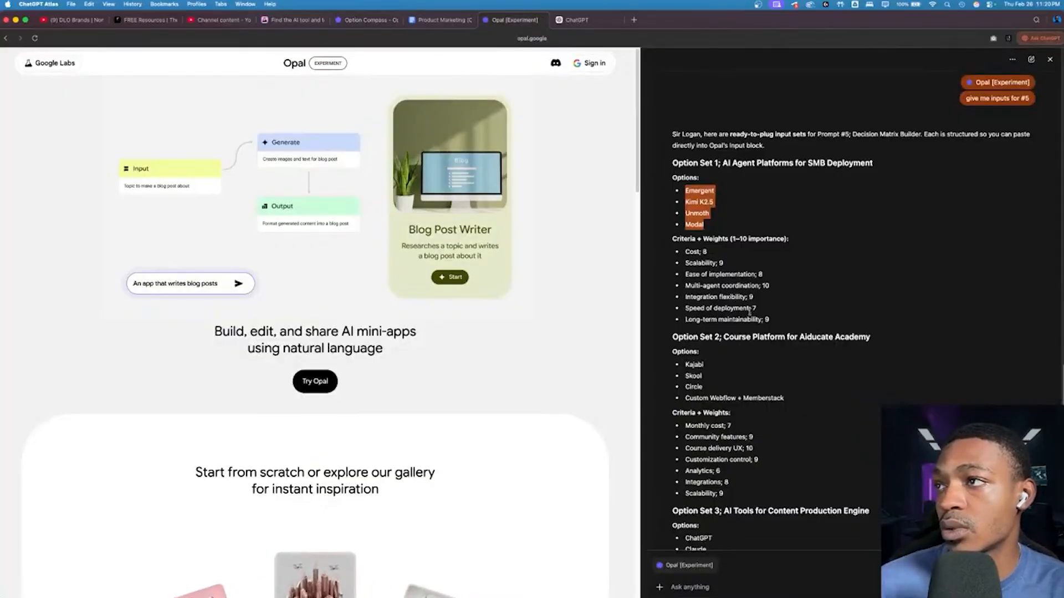
click(775, 322)
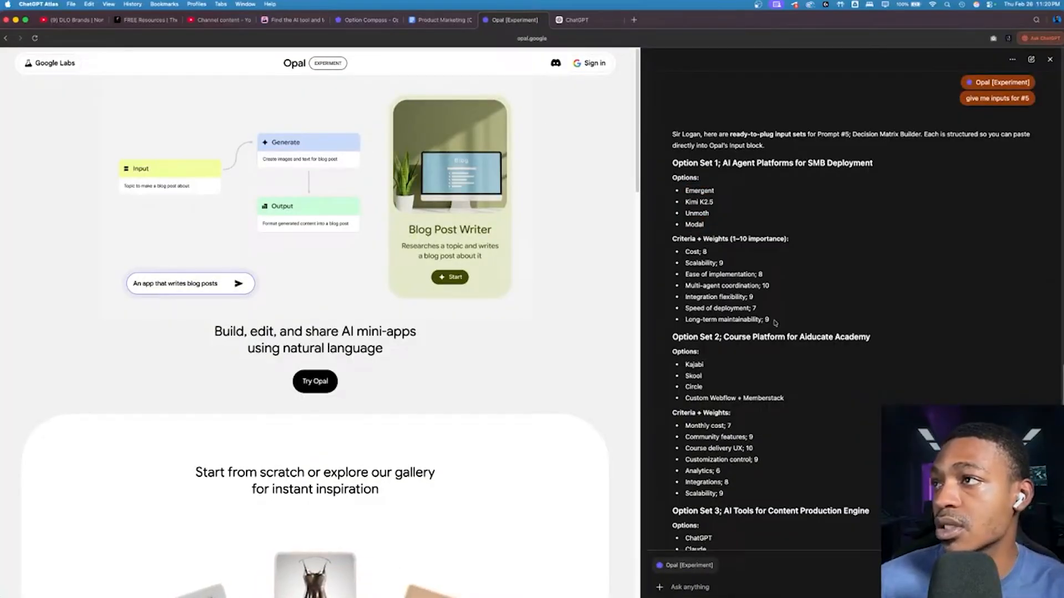
drag(775, 322, 676, 252)
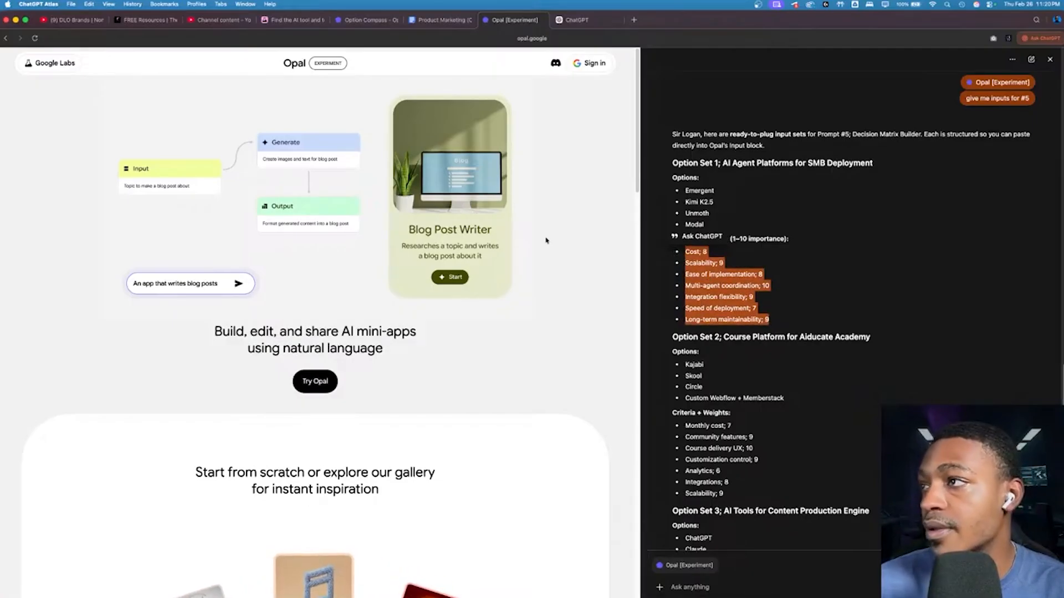
click(357, 21)
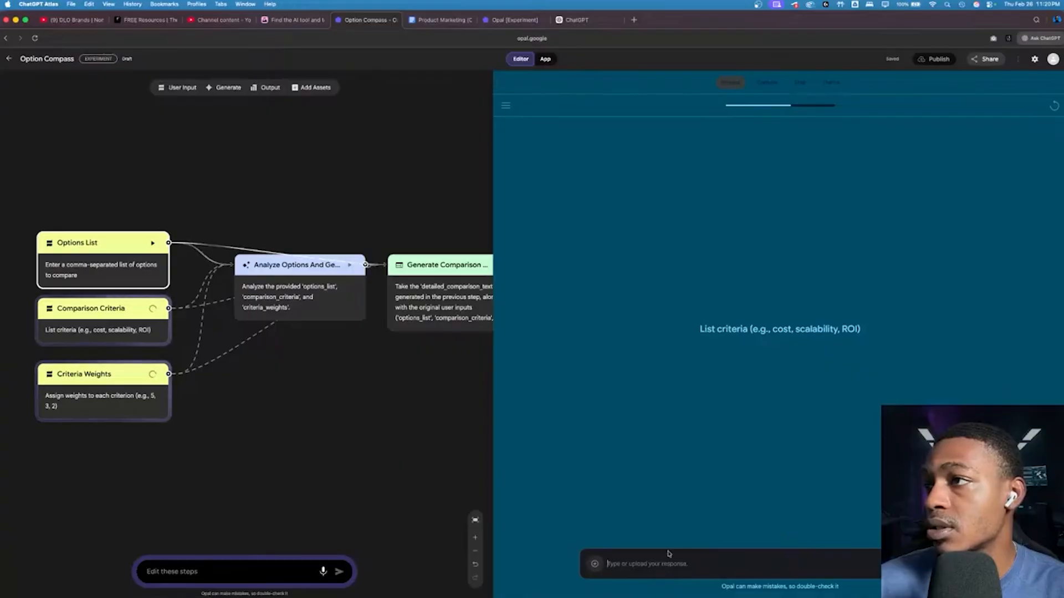
click(660, 567)
text(Speed of deployment; 7 Long-term maintainability; 9)
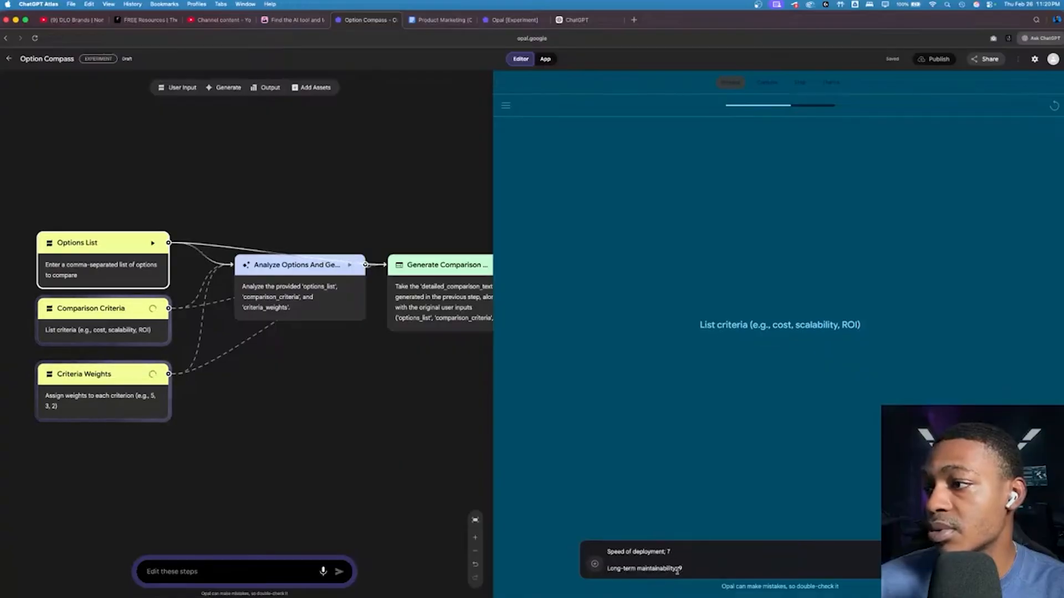
key(Return)
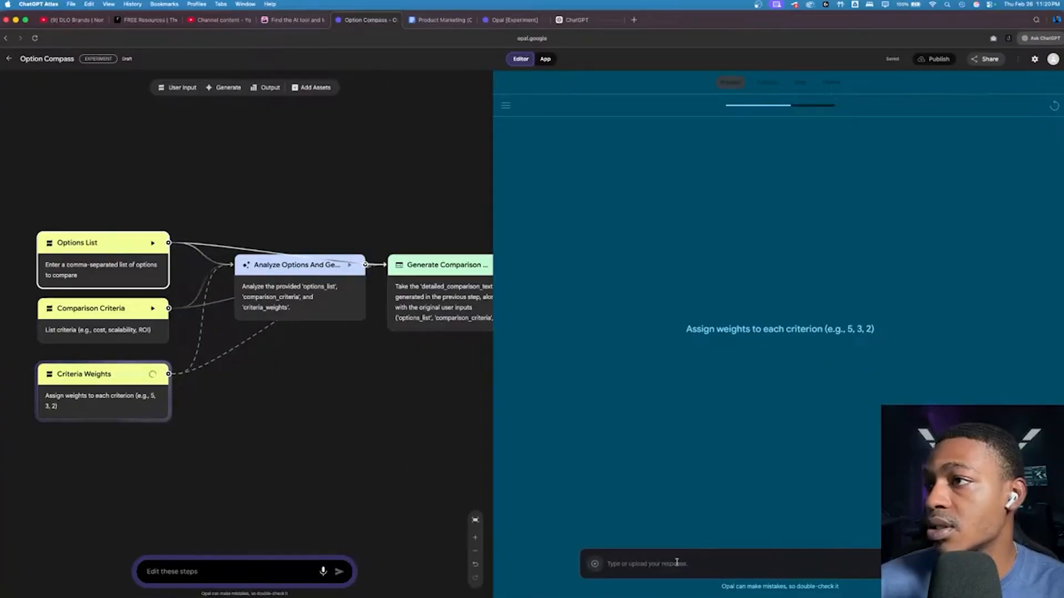
Step: Submit the same copied criteria-and-weights list as the criteria weights and let the app generate its comparison report
key(super+v)
key(Return)
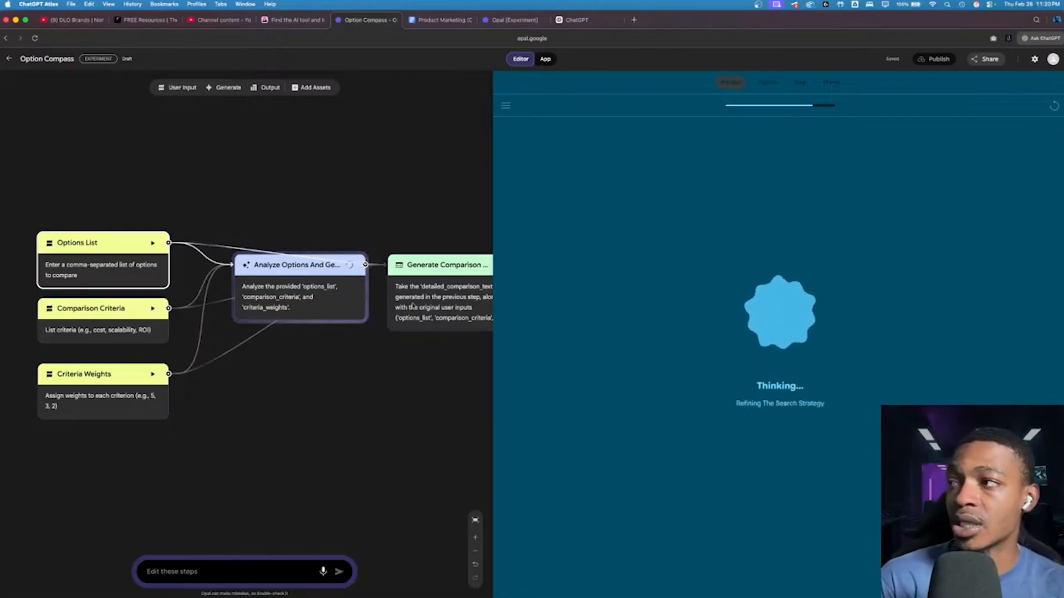
scroll(411, 308, right, 1)
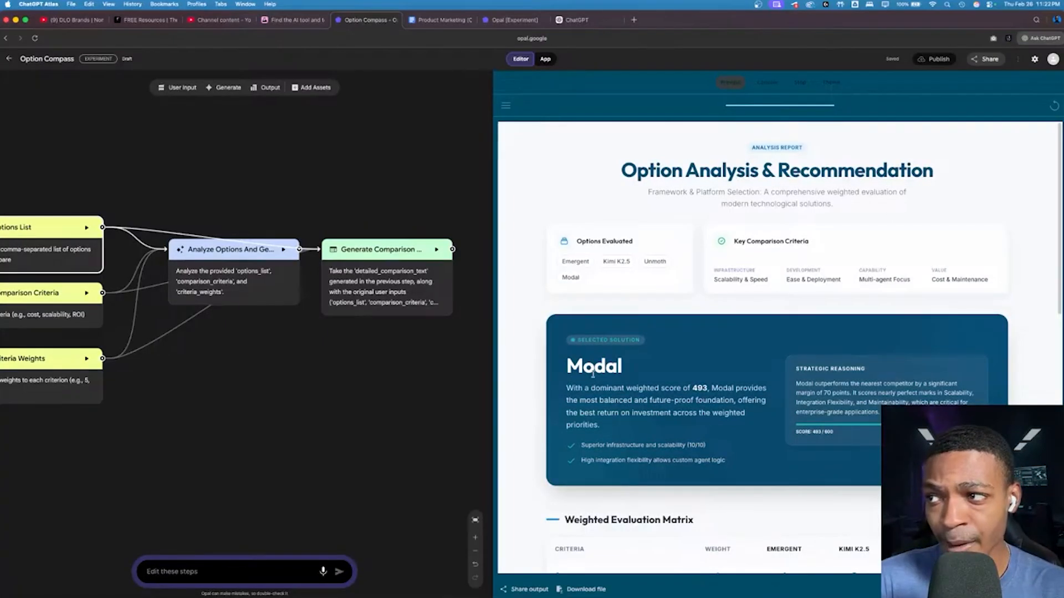
Step: Review the generated Option Compass report, from the recommendation and weighted evaluation matrix to the trade-offs and key strategic takeaways
scroll(643, 390, down, 5)
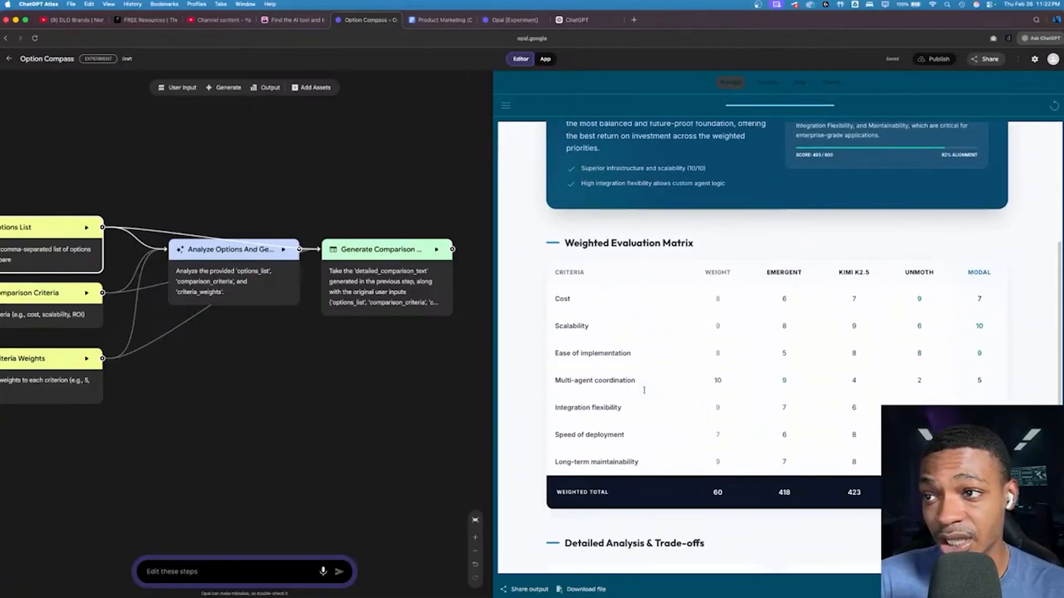
scroll(642, 388, down, 1)
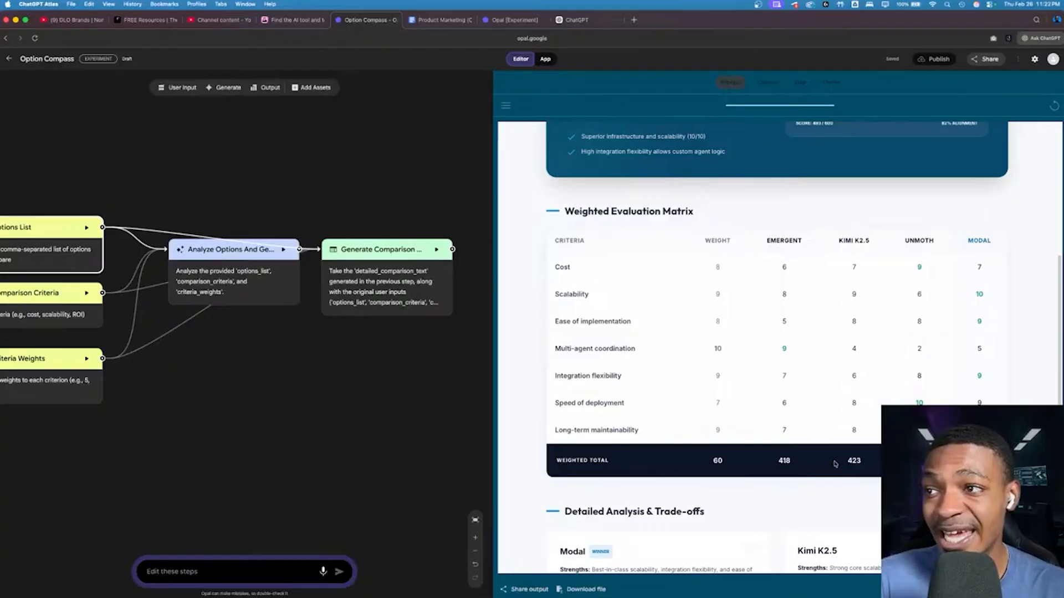
drag(845, 464, 860, 466)
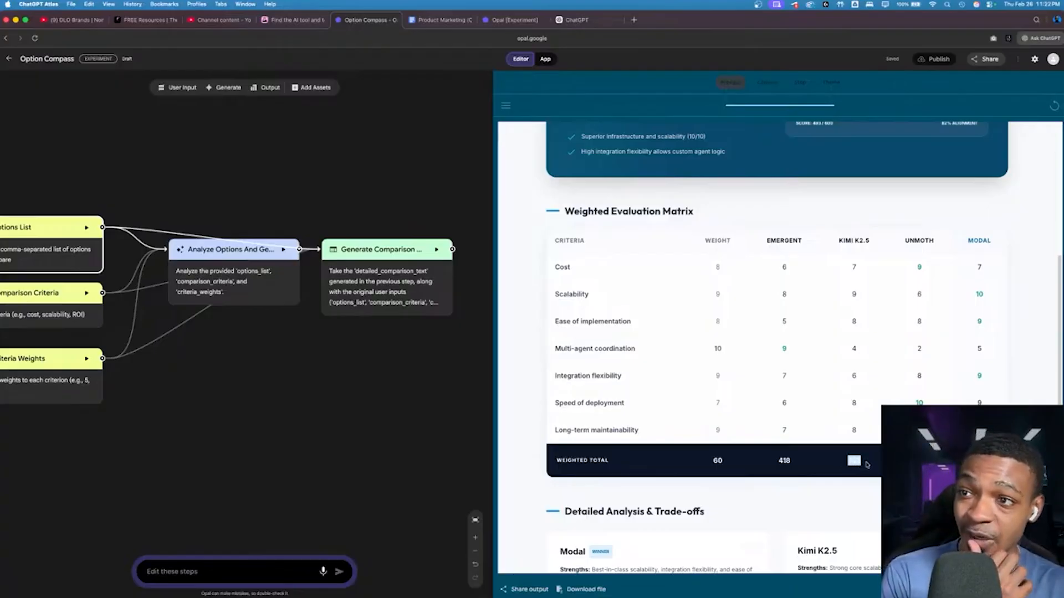
click(875, 465)
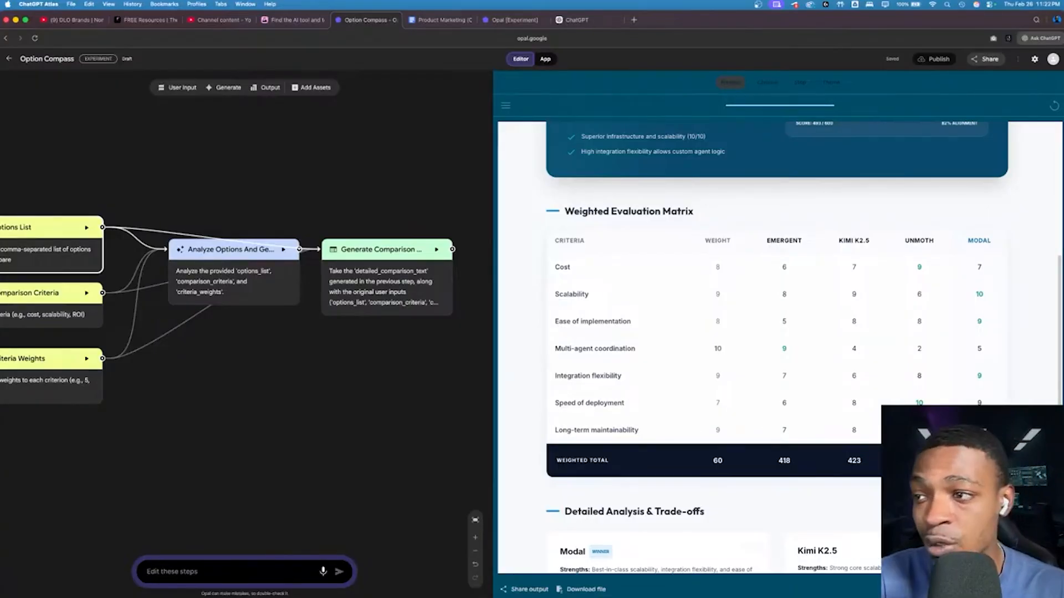
scroll(752, 346, down, 5)
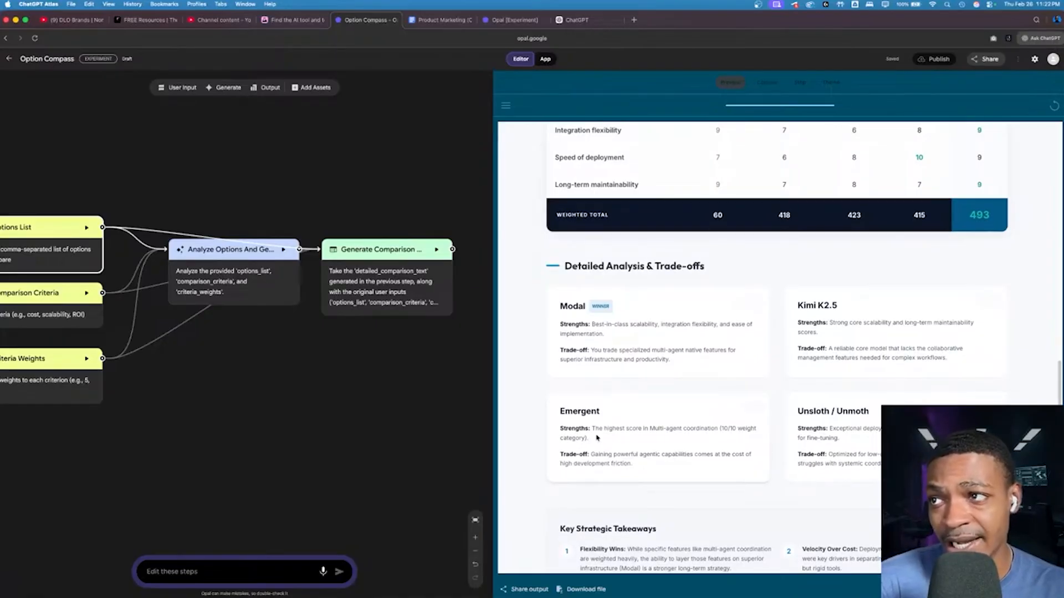
scroll(597, 438, down, 2)
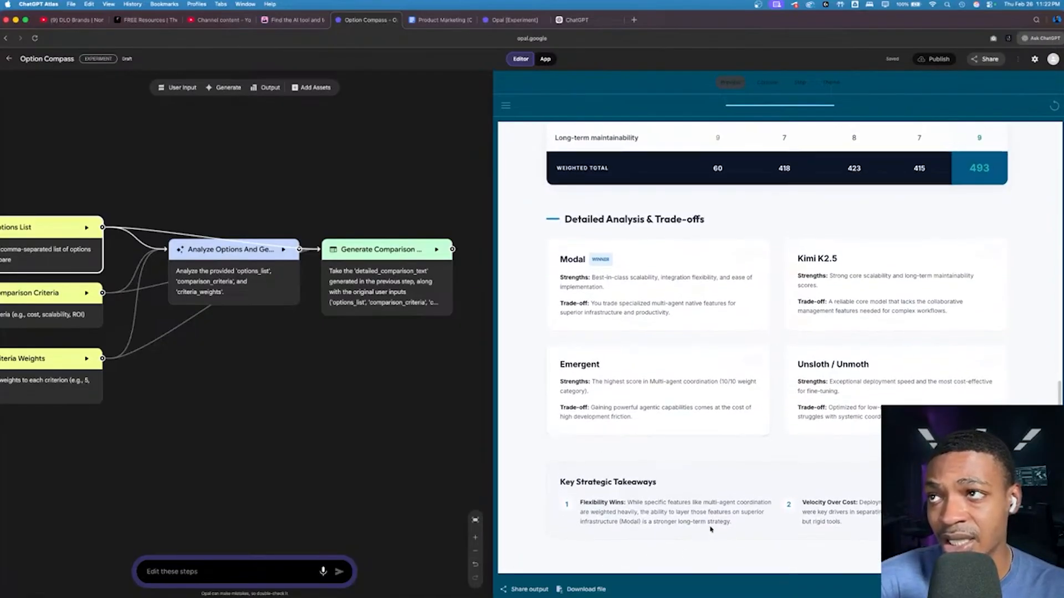
scroll(711, 529, up, 20)
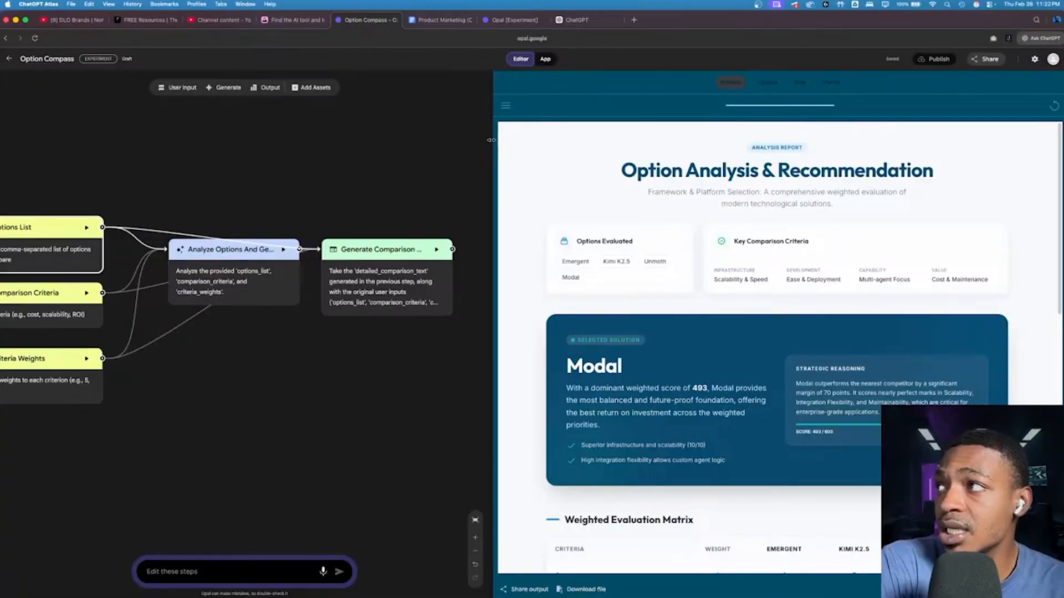
Step: Add "and bullet points" after "comprehensive textual report" in the output format of the Analyze Options And Generate Report step's prompt
drag(491, 140, 905, 124)
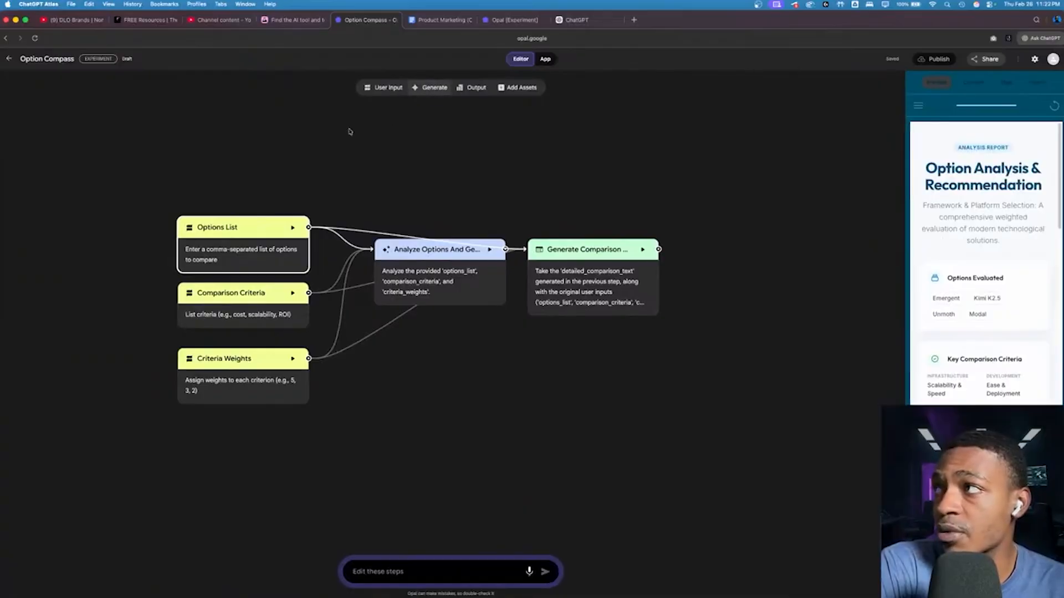
click(463, 279)
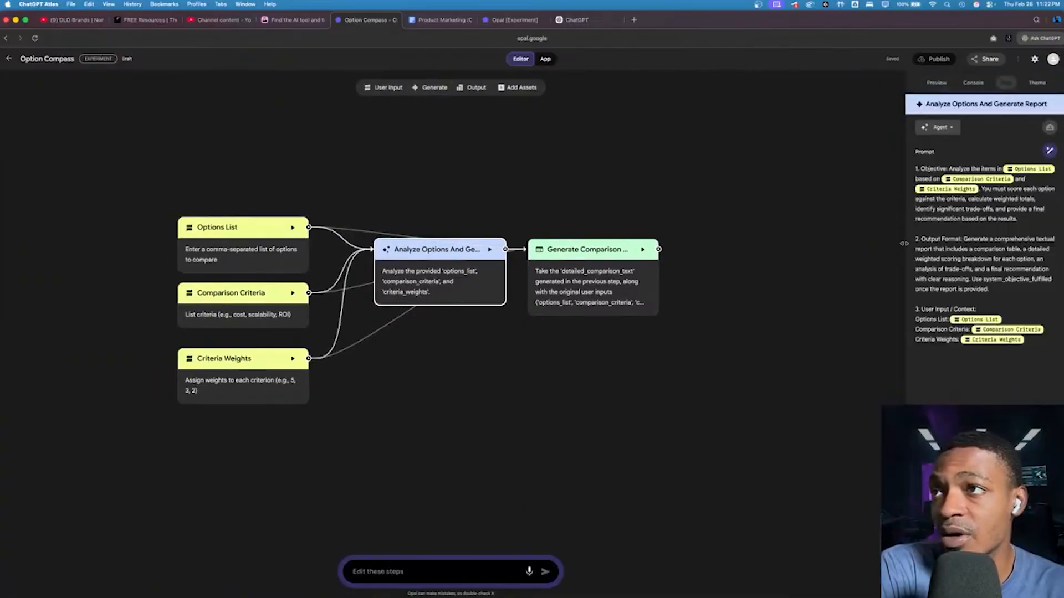
drag(904, 244, 756, 246)
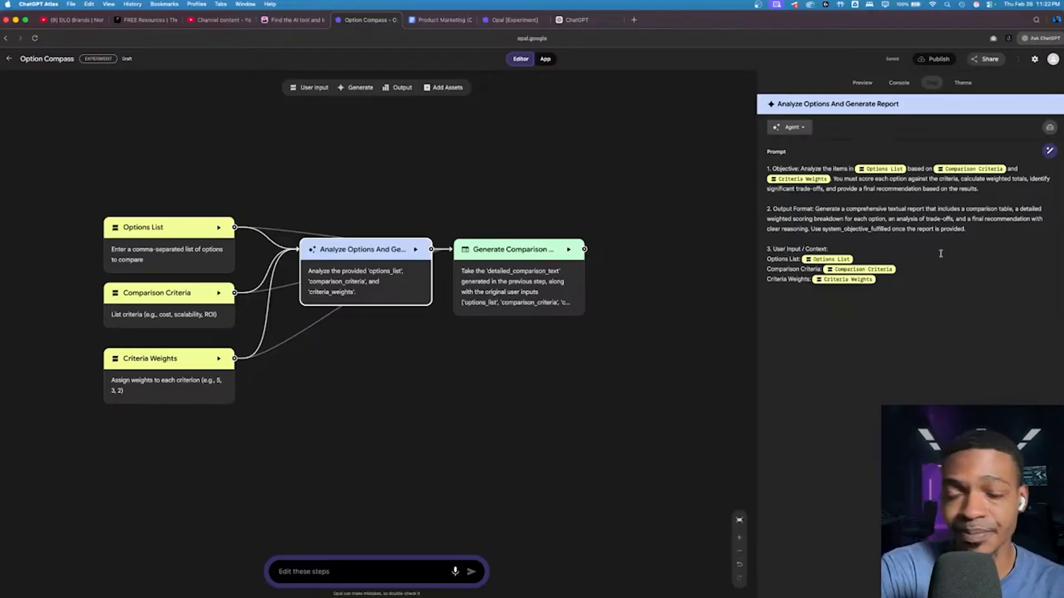
click(936, 209)
text(and bullet)
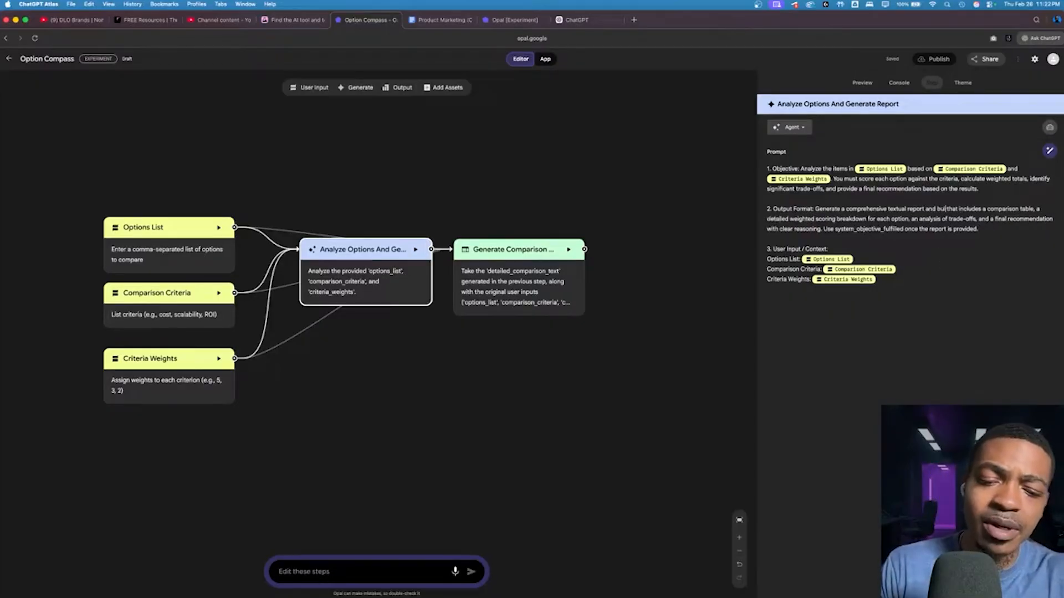
text( points)
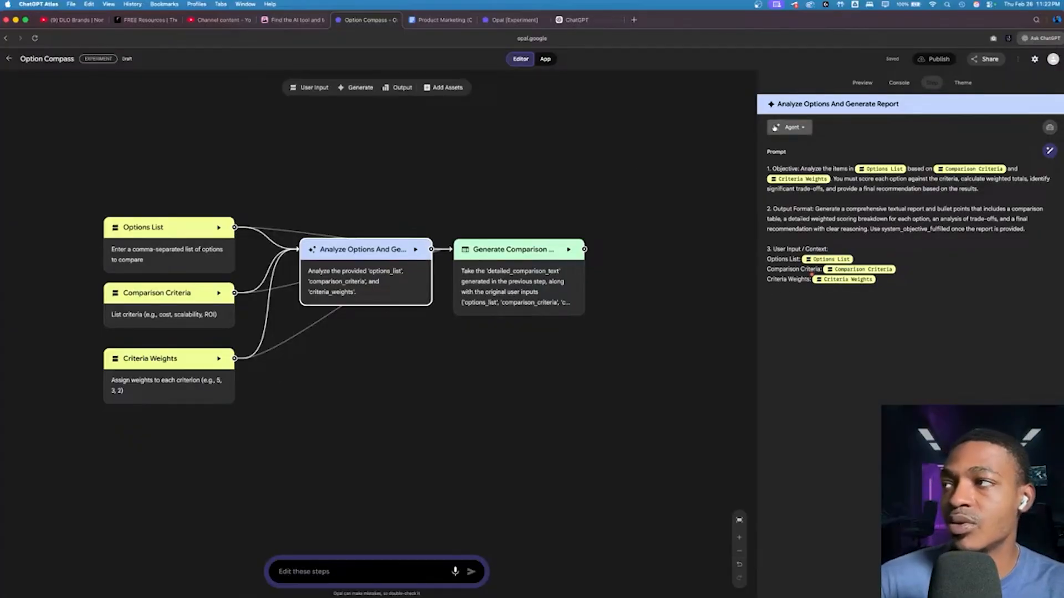
Step: Check the models available for the analysis step and inspect the Generate Comparison Webpage step's prompt
click(803, 127)
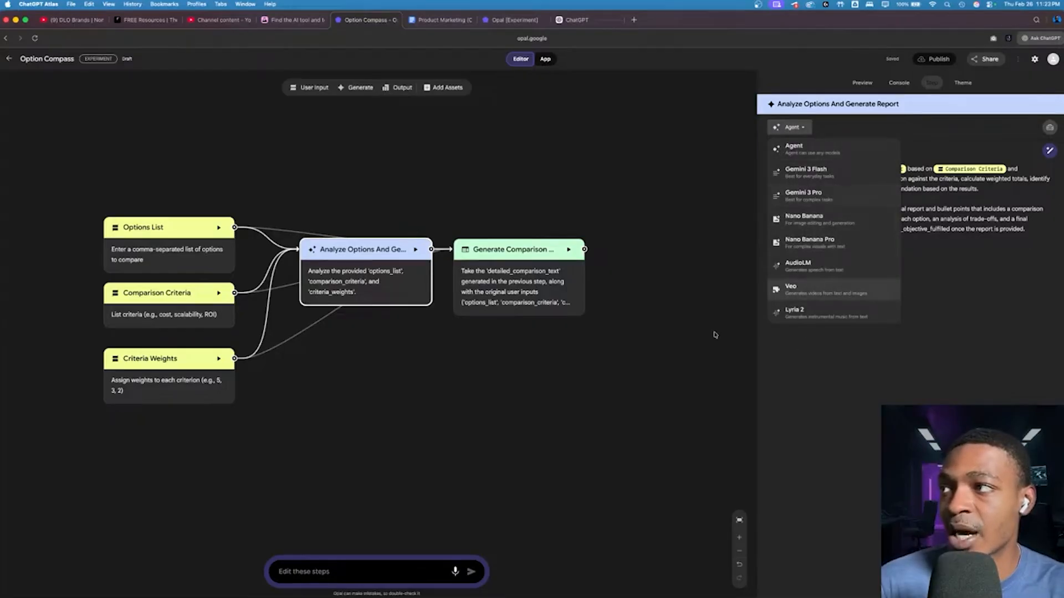
click(658, 331)
click(544, 282)
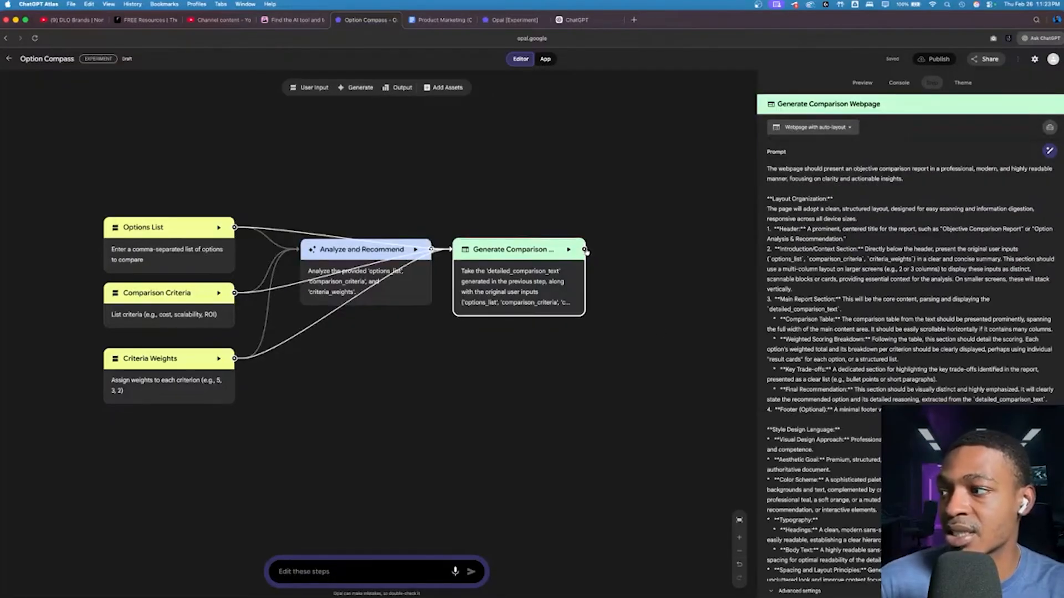
Step: Add a new Generate step to the workflow and link the Generate Comparison Webpage step's output to it
drag(584, 249, 556, 254)
click(680, 263)
click(357, 87)
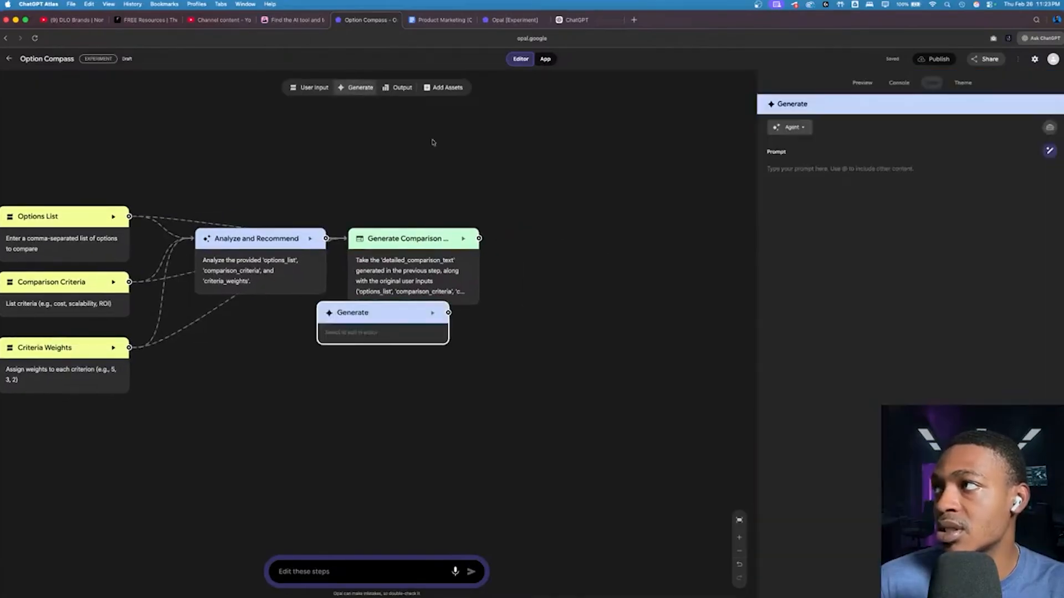
drag(653, 260, 592, 261)
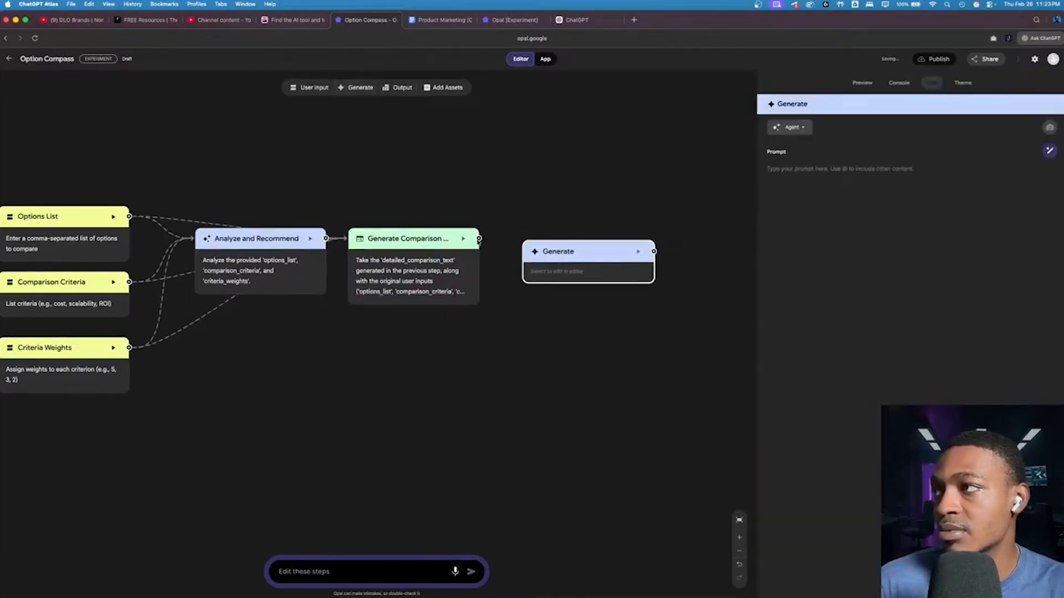
drag(481, 240, 627, 249)
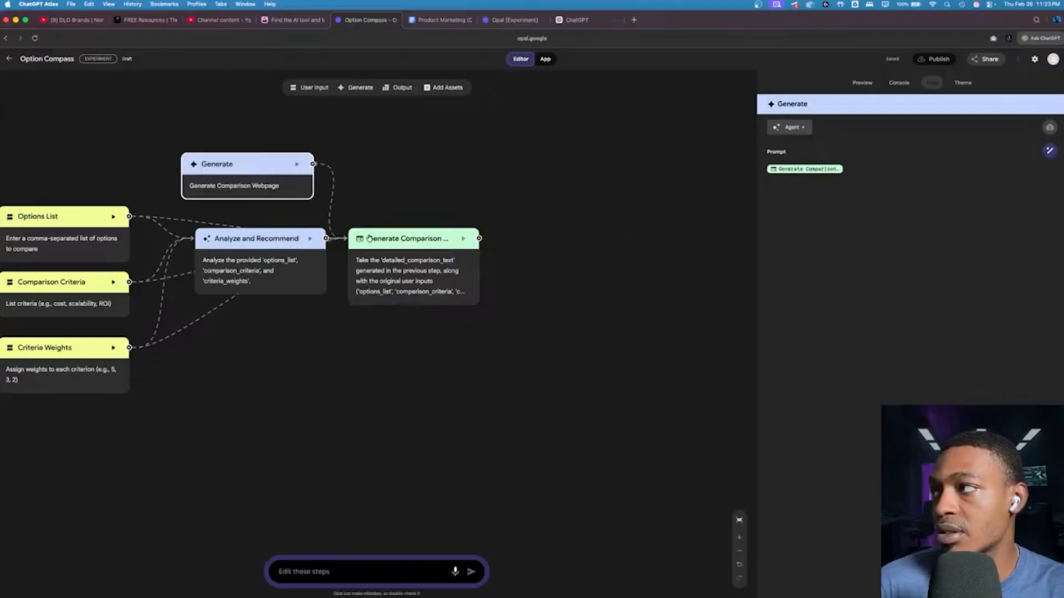
scroll(427, 236, up, 5)
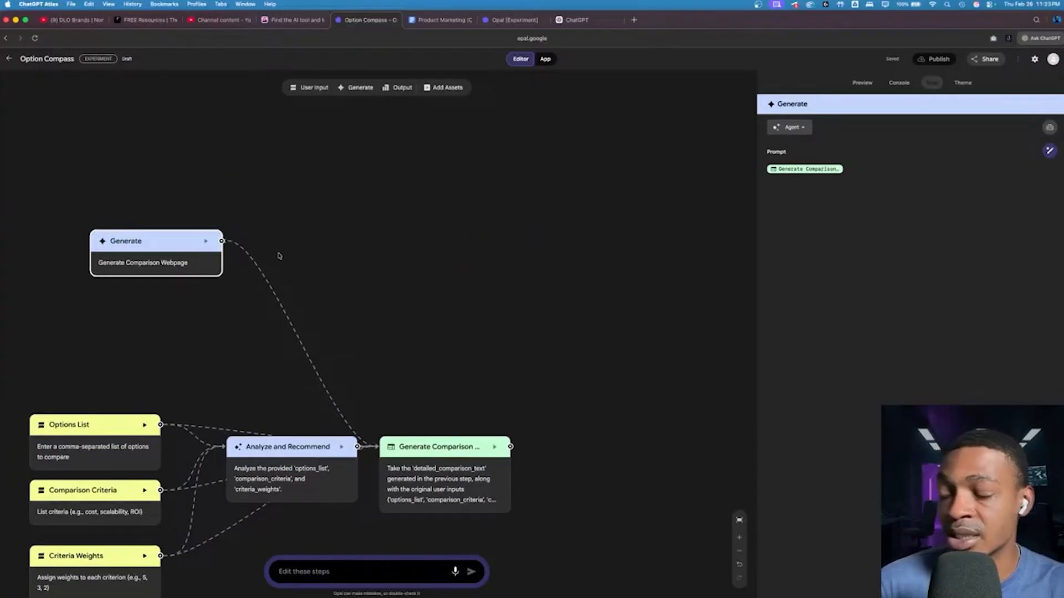
Step: Undo the addition of the extra Generate step and widen the report preview beside the workflow
click(413, 452)
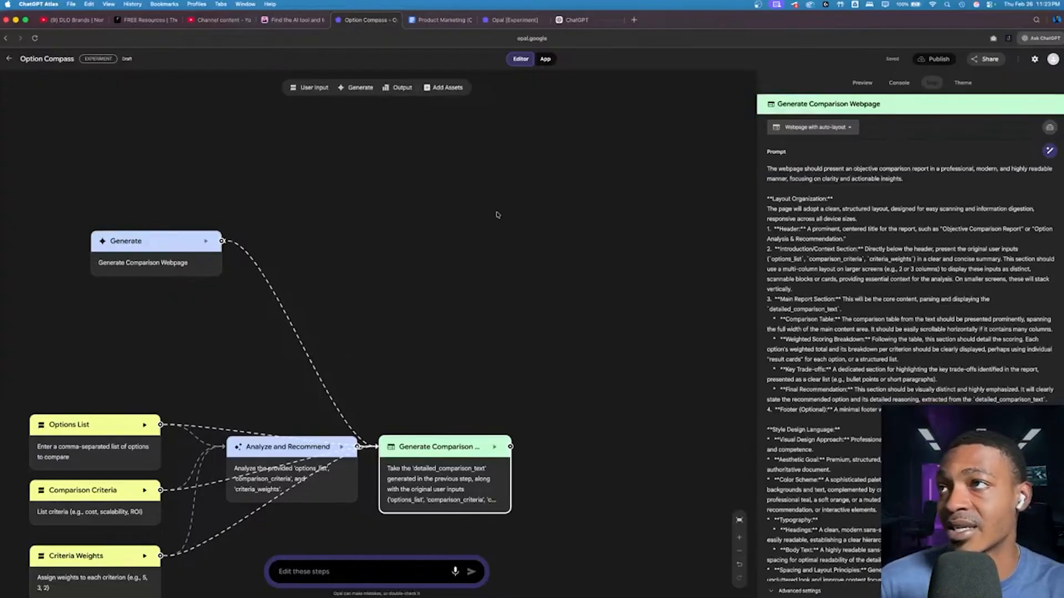
click(486, 309)
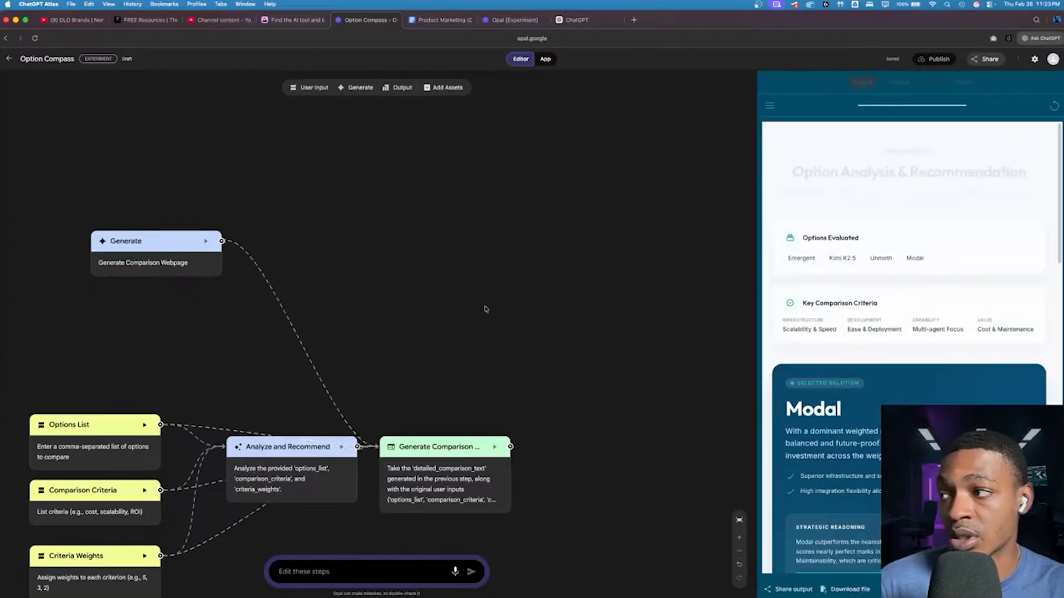
key(super+z)
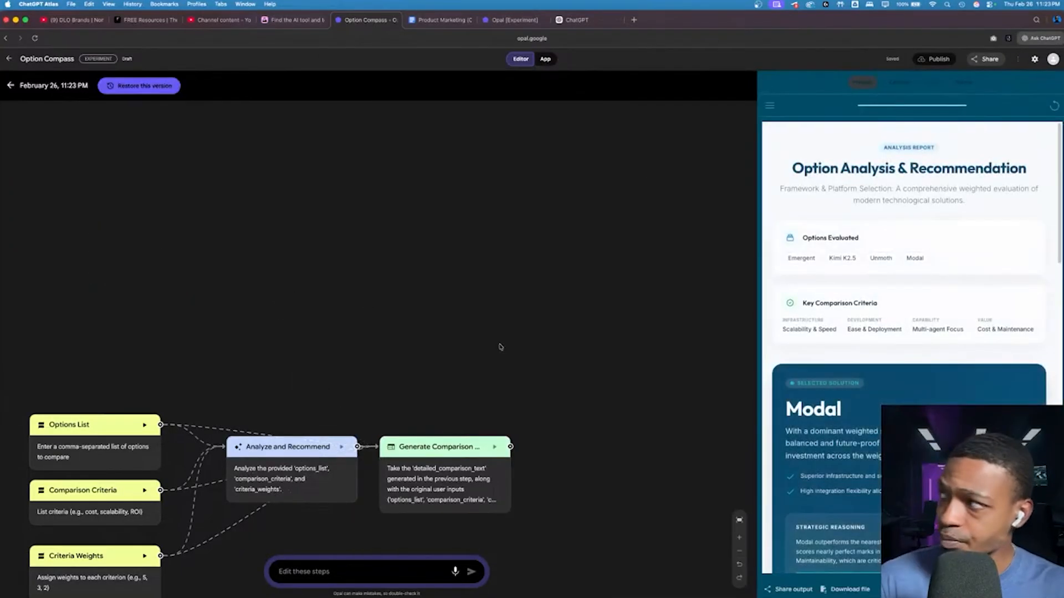
scroll(492, 319, down, 2)
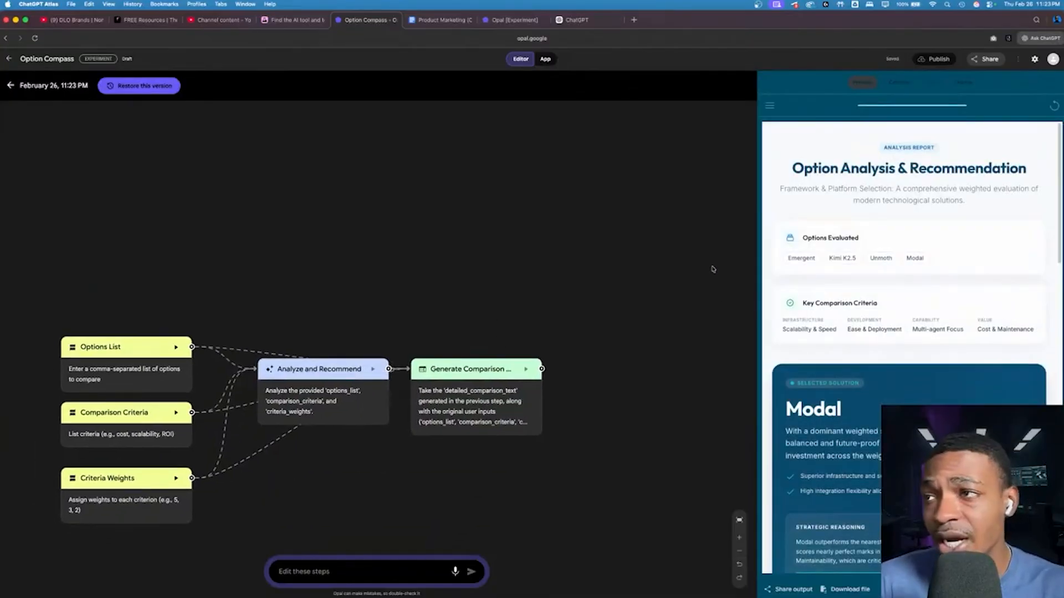
drag(727, 309, 559, 310)
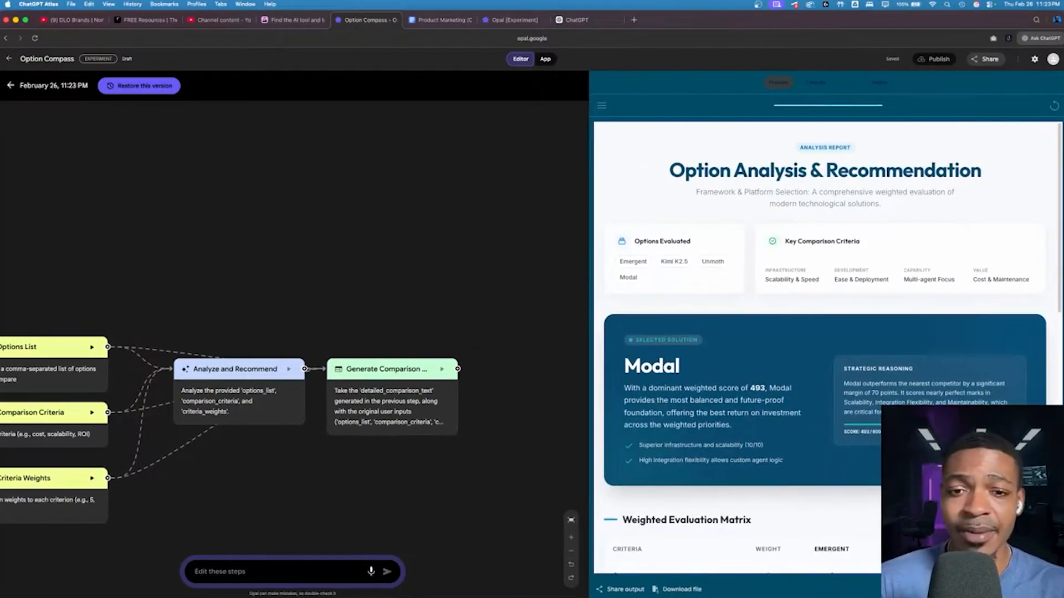